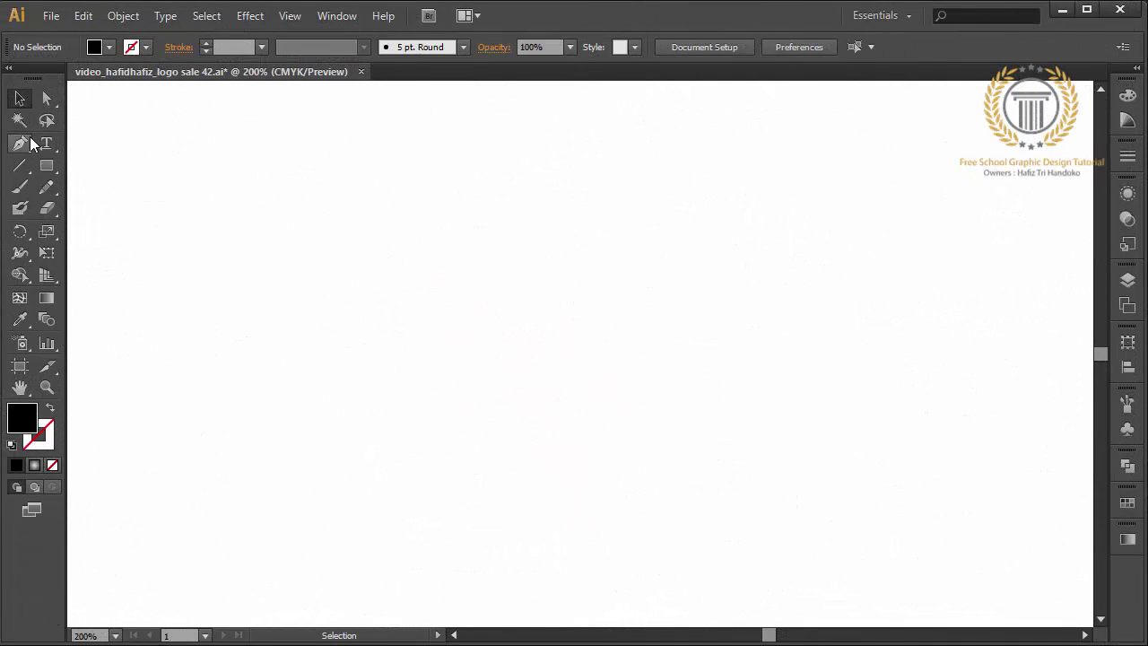
Step: Begin the swoosh outline with the Pen tool, placing its top, left and lower curved anchors
click(20, 143)
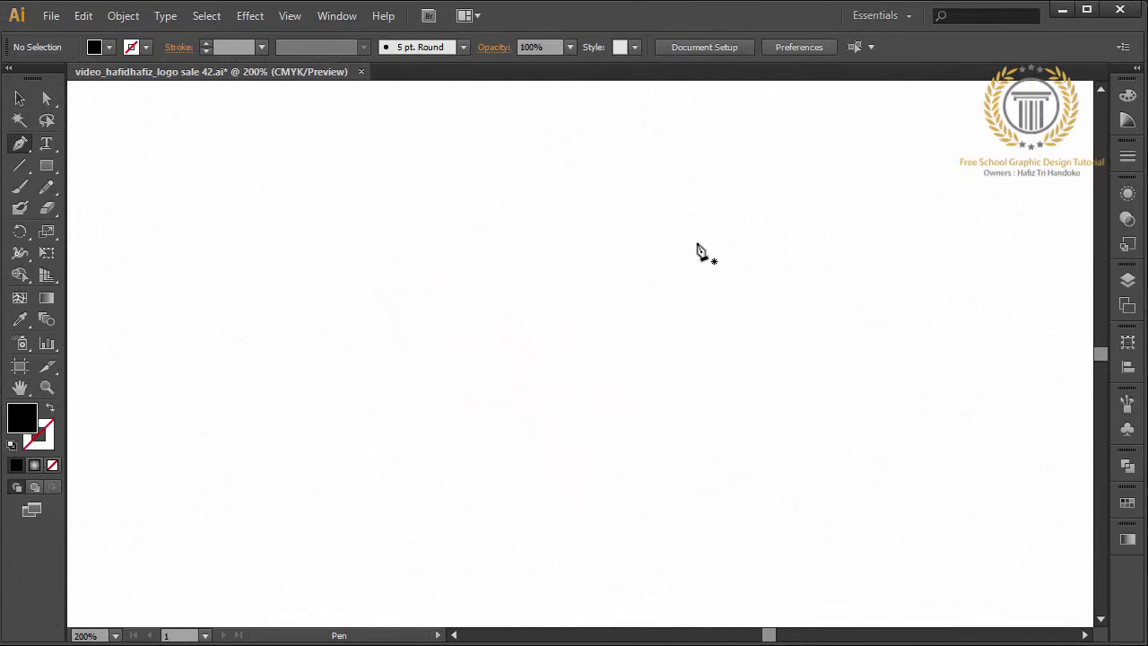
click(677, 246)
mouse_move(530, 260)
mouse_down()
mouse_move(442, 254)
mouse_move(387, 208)
mouse_up()
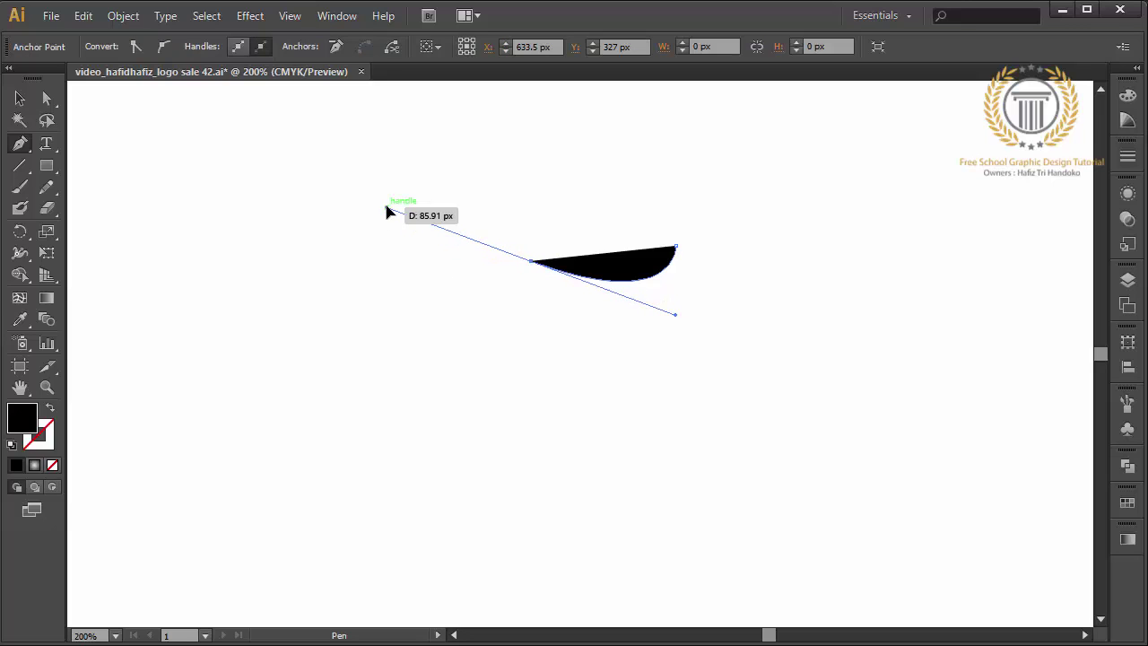
click(350, 347)
drag(356, 421, 356, 418)
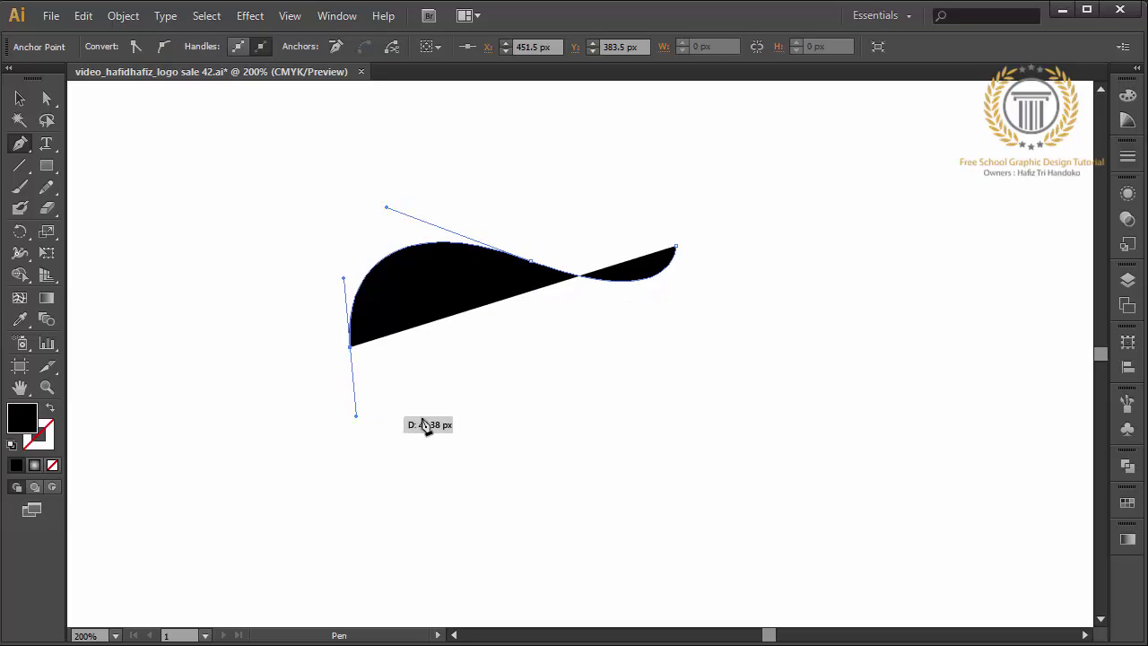
mouse_move(603, 394)
mouse_down()
mouse_move(691, 333)
mouse_move(661, 407)
mouse_move(660, 376)
mouse_up()
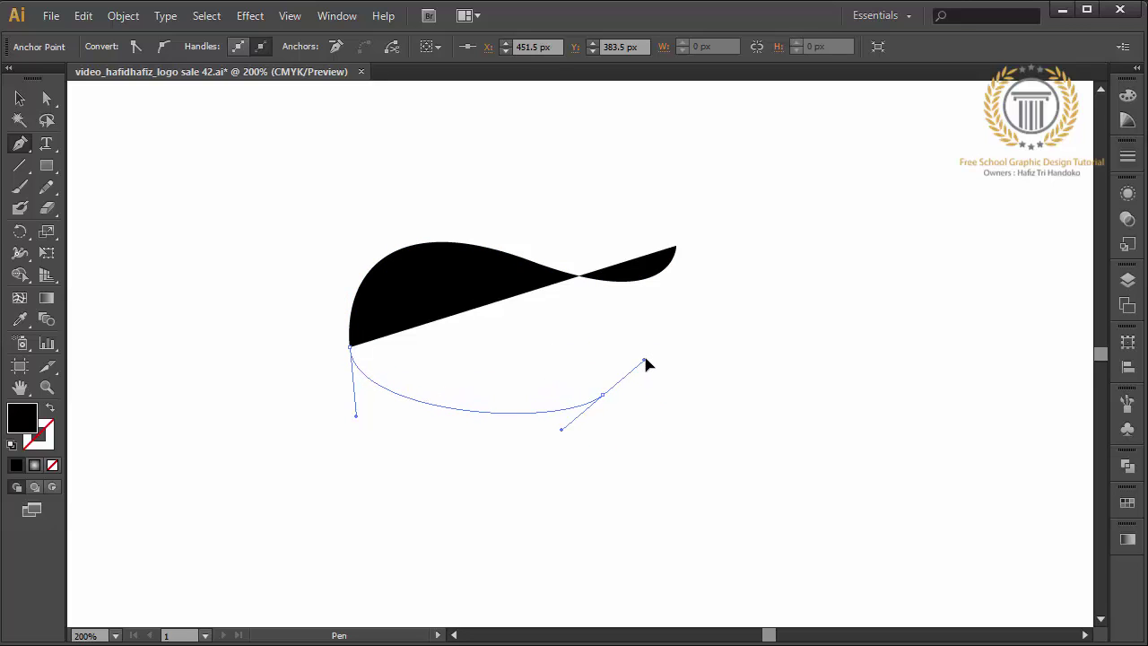
key(ctrl+z)
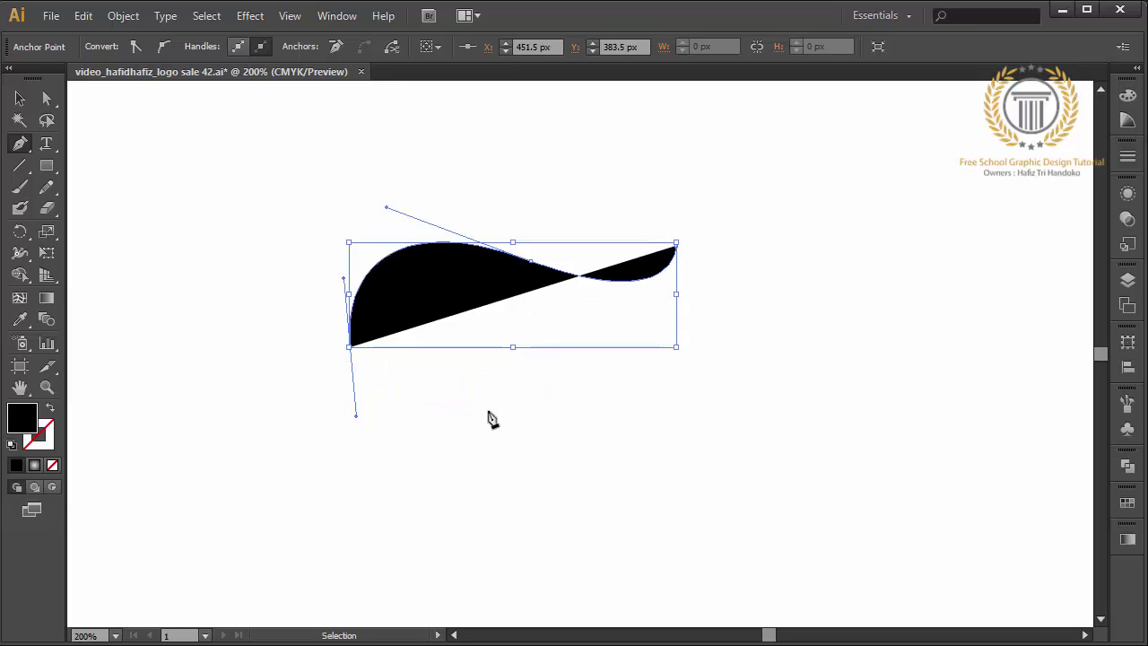
mouse_move(495, 419)
mouse_down()
mouse_move(541, 418)
mouse_move(571, 398)
mouse_up()
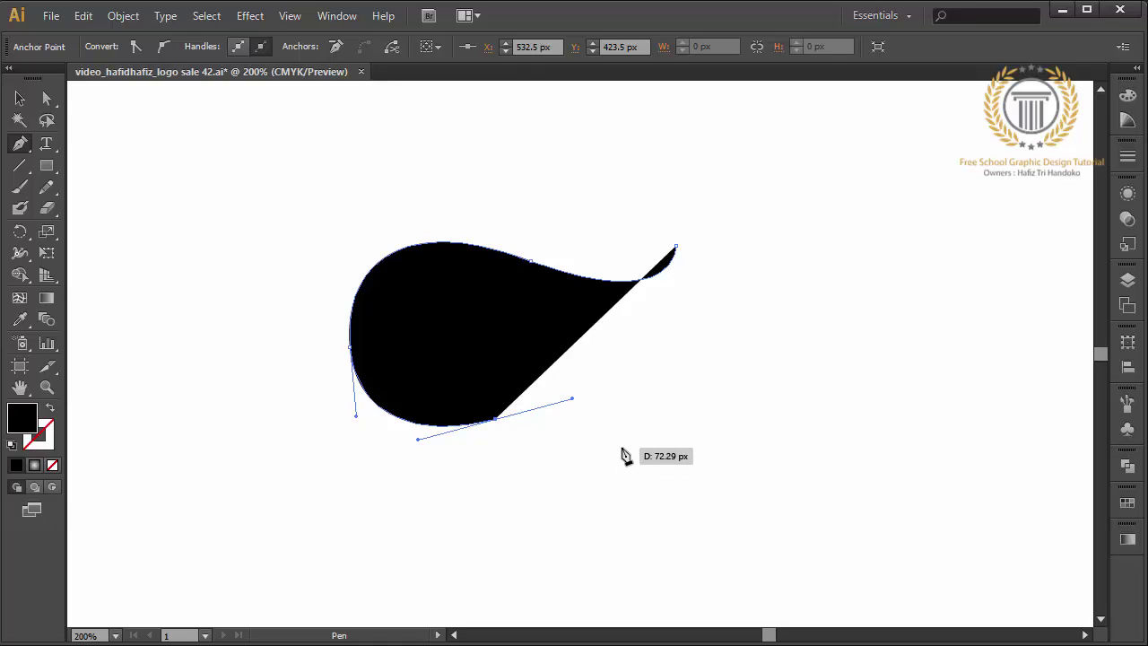
Step: Add the sharp bottom tip and inner curves, then close the swoosh path at its start
mouse_move(621, 446)
mouse_down()
mouse_move(629, 492)
mouse_move(617, 508)
mouse_up()
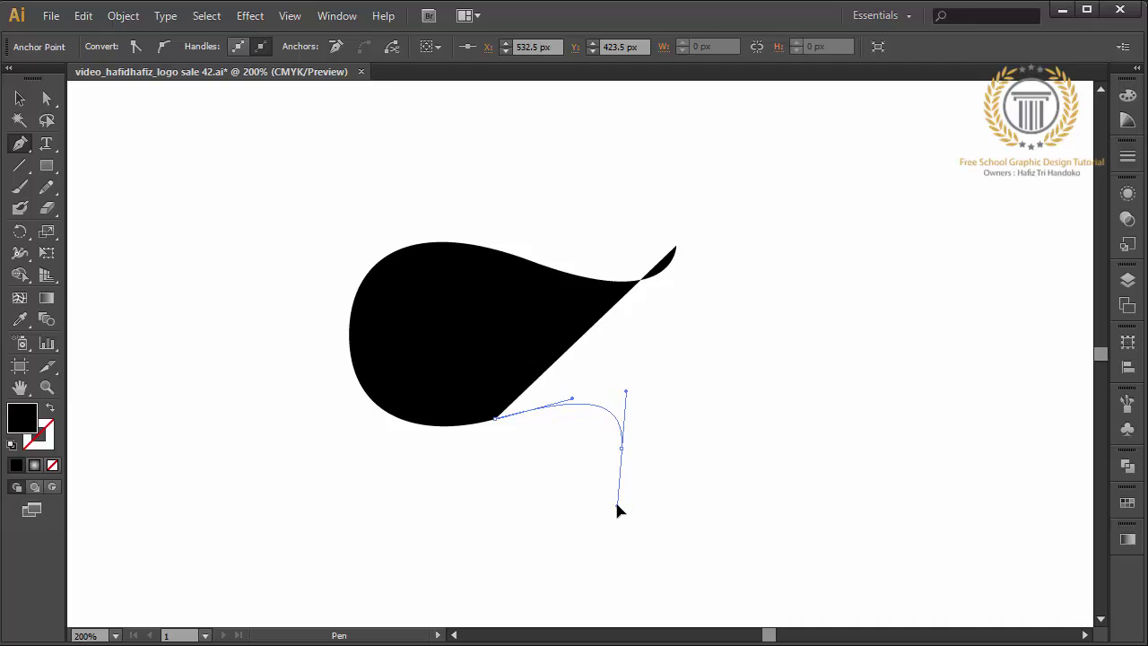
click(621, 447)
drag(593, 346, 453, 345)
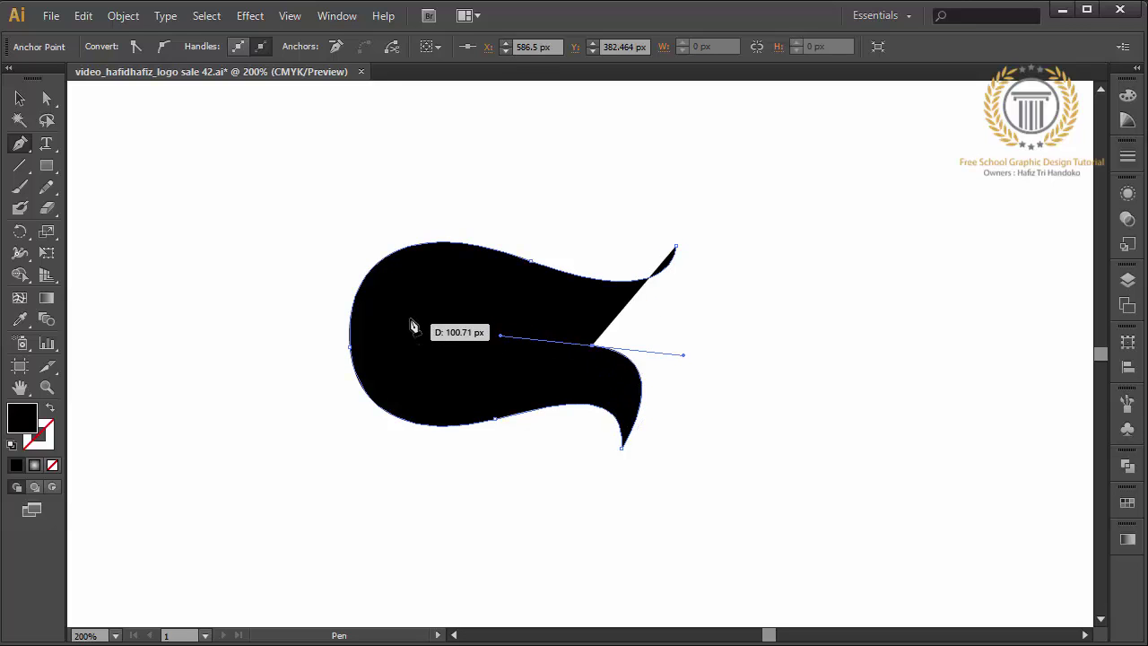
mouse_move(419, 306)
mouse_down()
mouse_move(401, 240)
mouse_move(388, 237)
mouse_up()
mouse_move(676, 247)
mouse_down()
mouse_move(535, 231)
mouse_move(561, 224)
mouse_up()
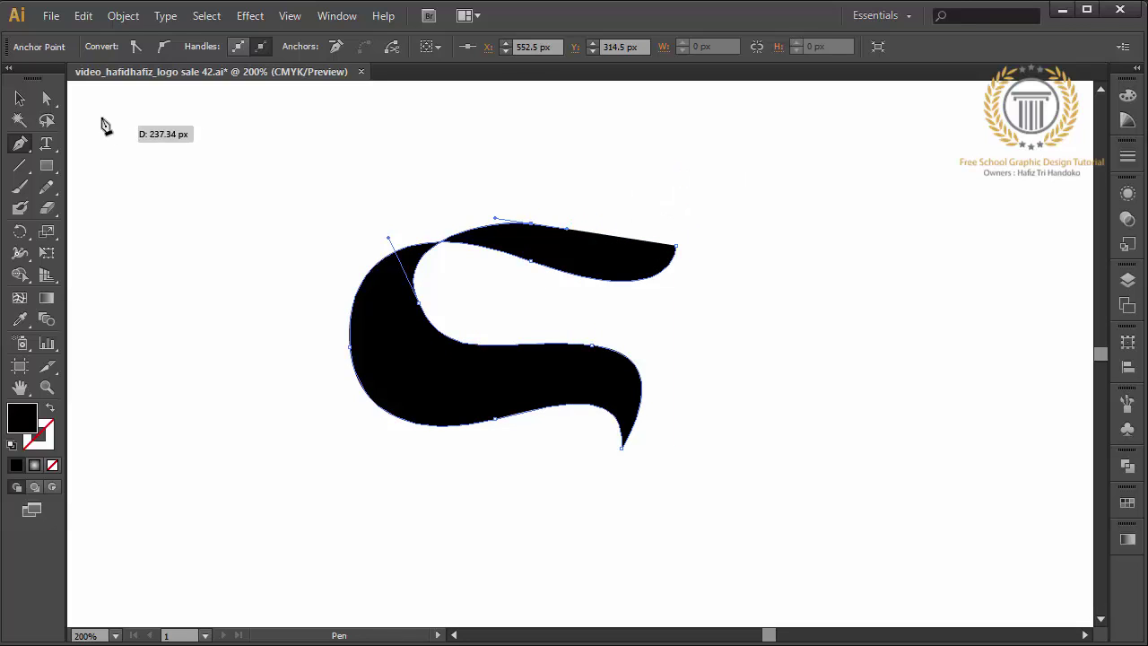
click(27, 101)
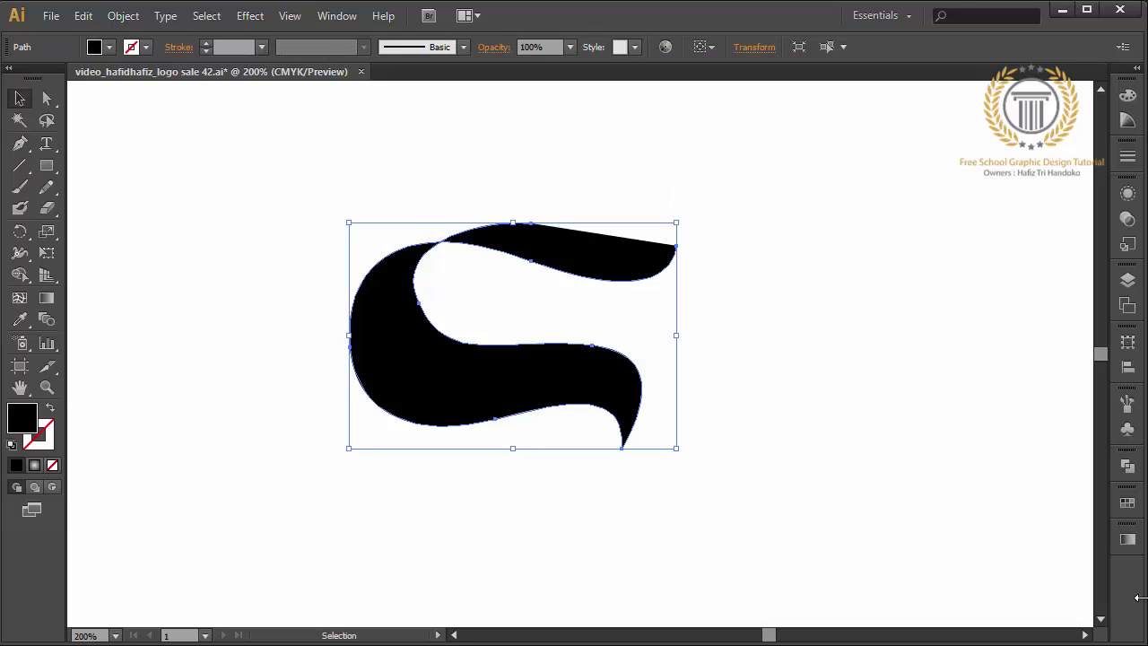
Step: Subtract the overlapping top with Pathfinder Minus Front, ungroup, and delete the leftover top piece
click(1128, 468)
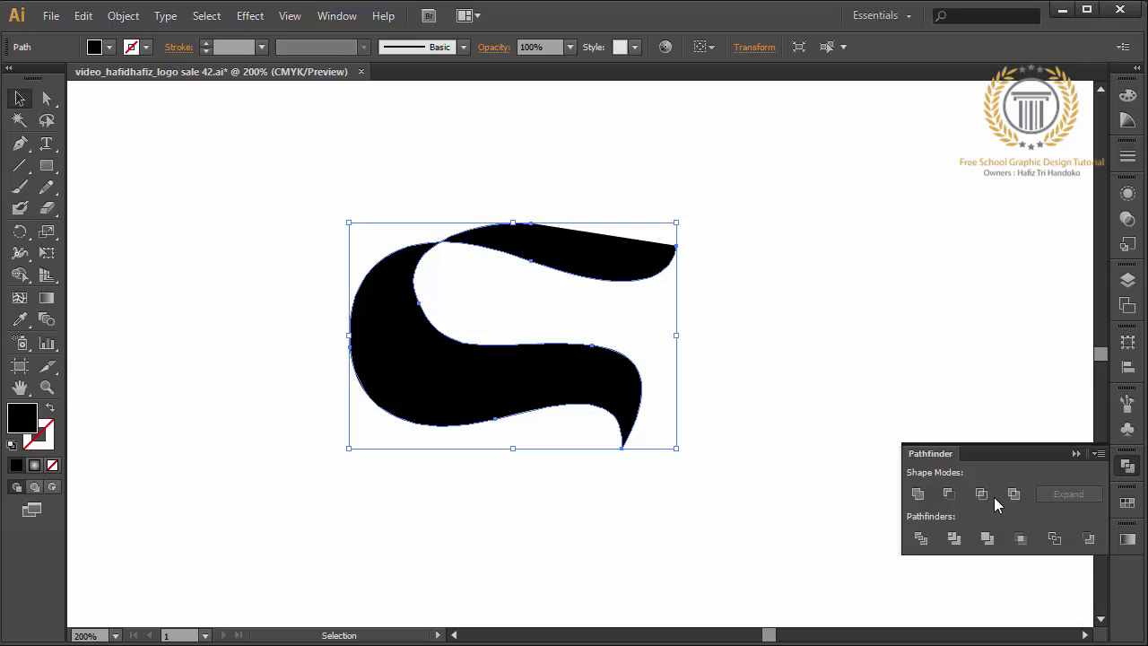
click(949, 496)
click(1077, 454)
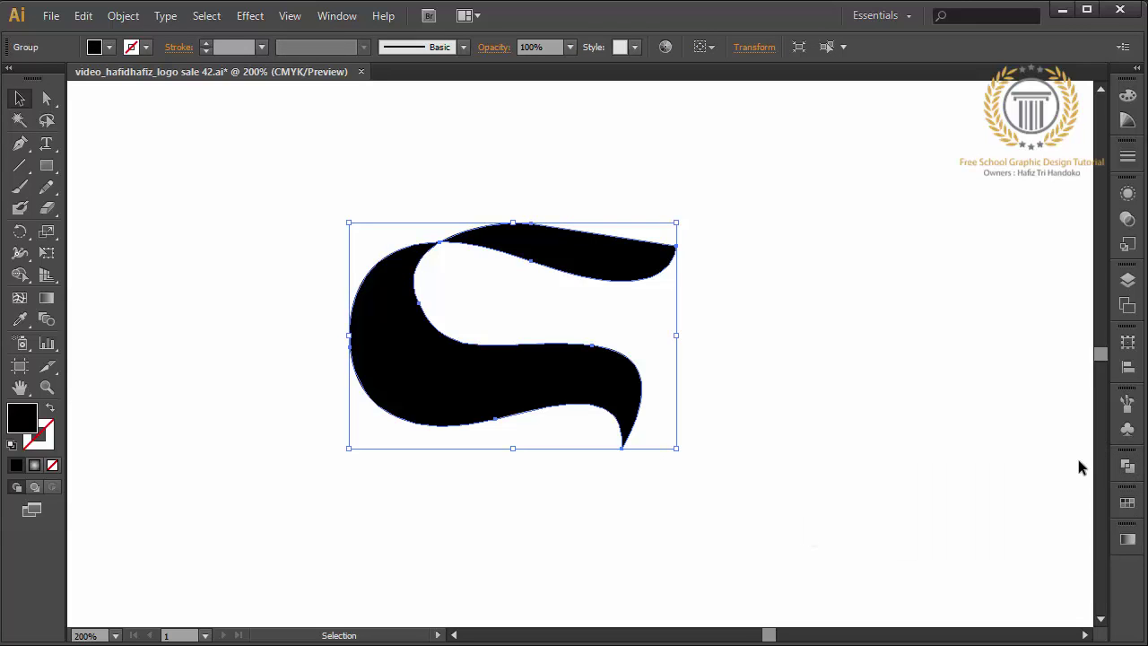
right_click(856, 401)
click(891, 500)
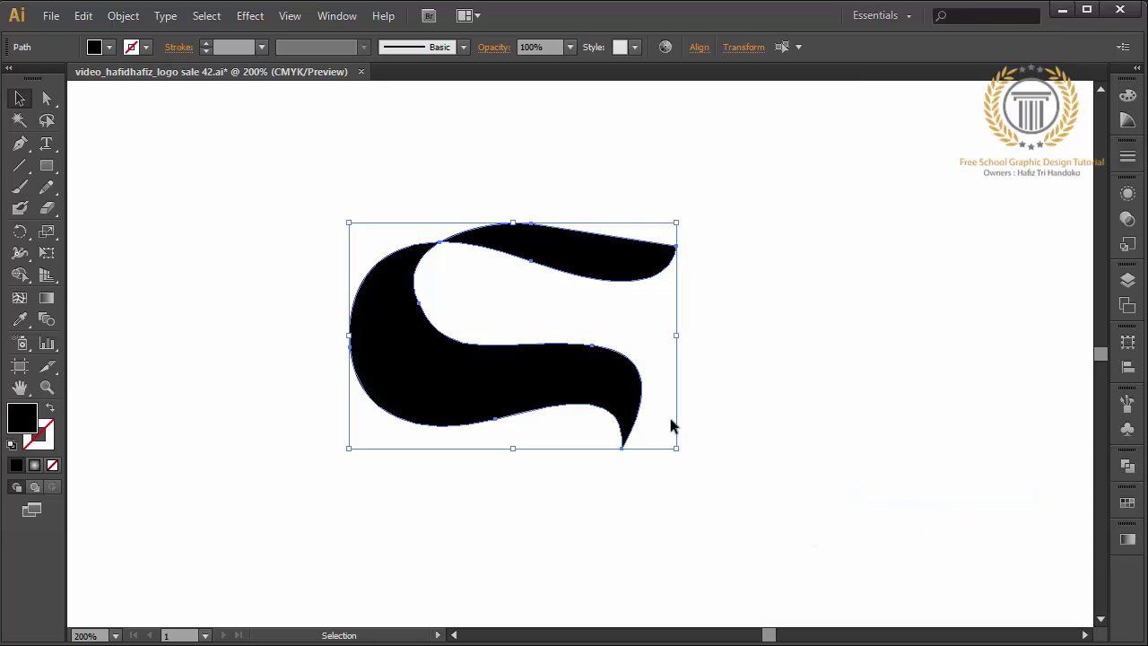
shift+click(615, 399)
key(Delete)
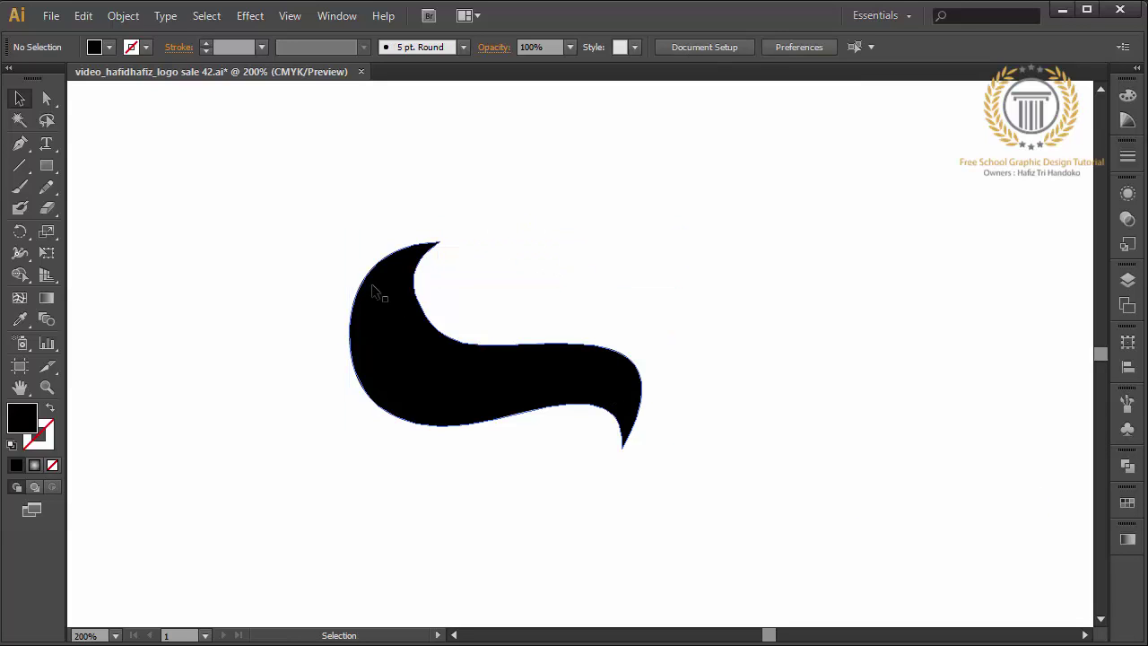
Step: Smooth the inner notch curve by nudging its anchor and handles with Direct Selection
click(47, 98)
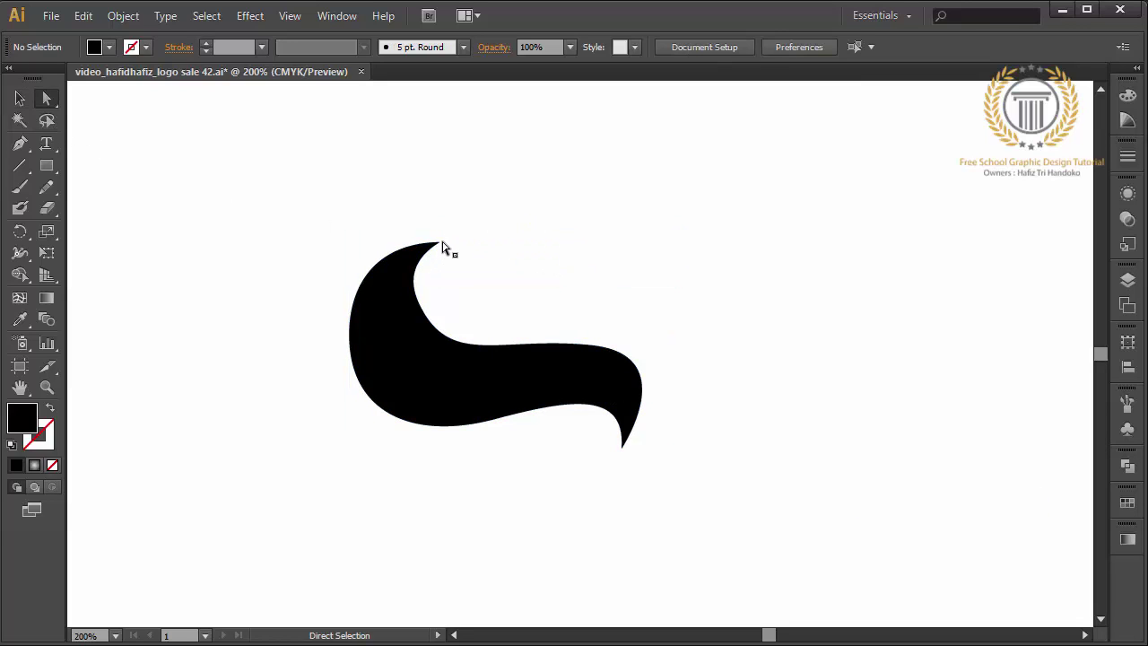
click(440, 243)
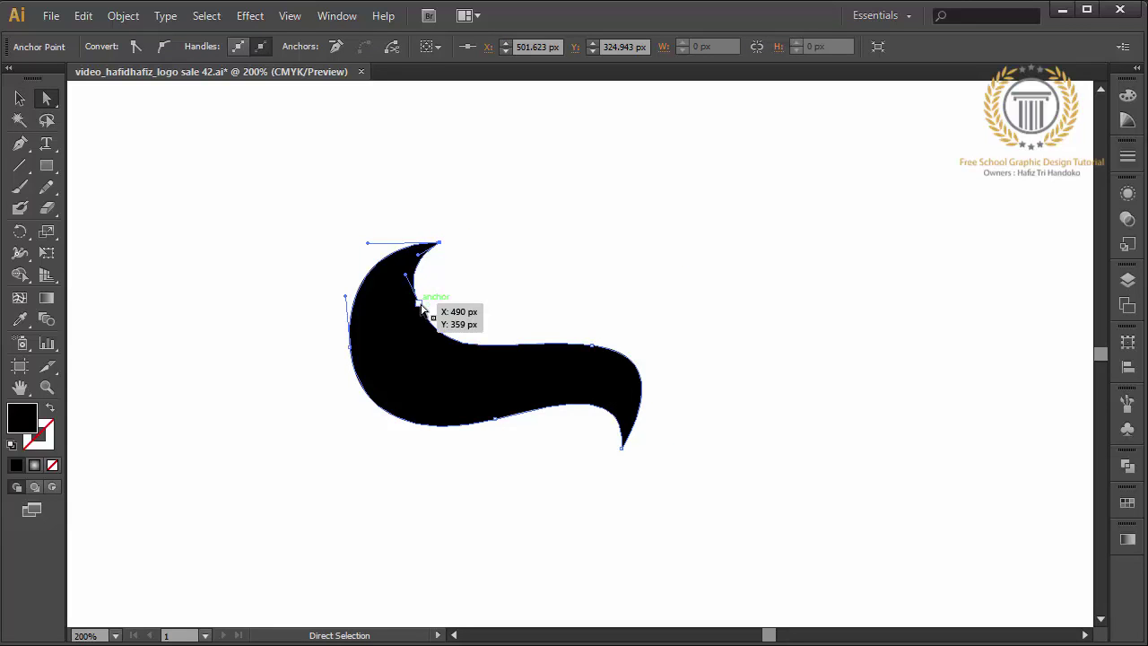
drag(422, 306, 416, 308)
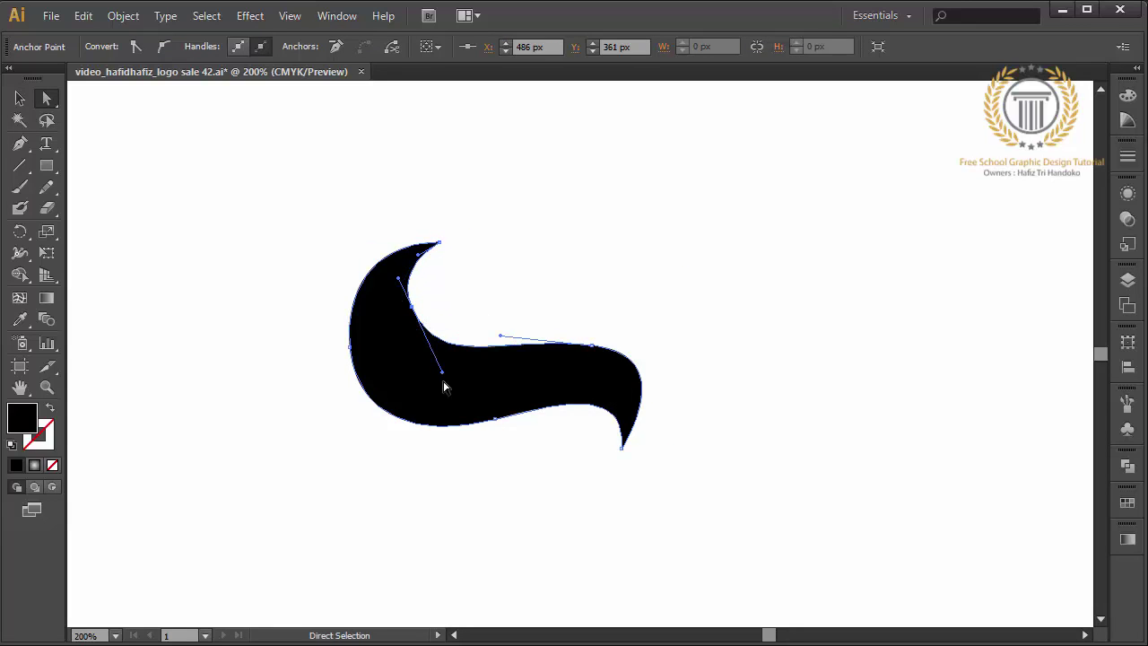
drag(443, 377, 431, 377)
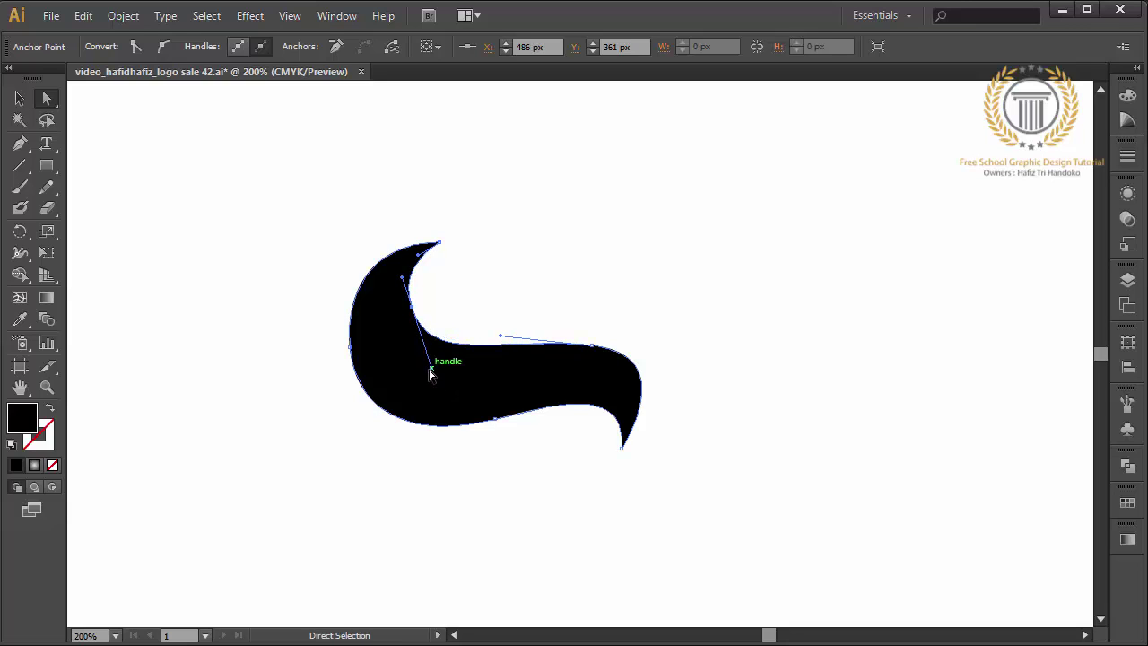
click(487, 317)
click(412, 306)
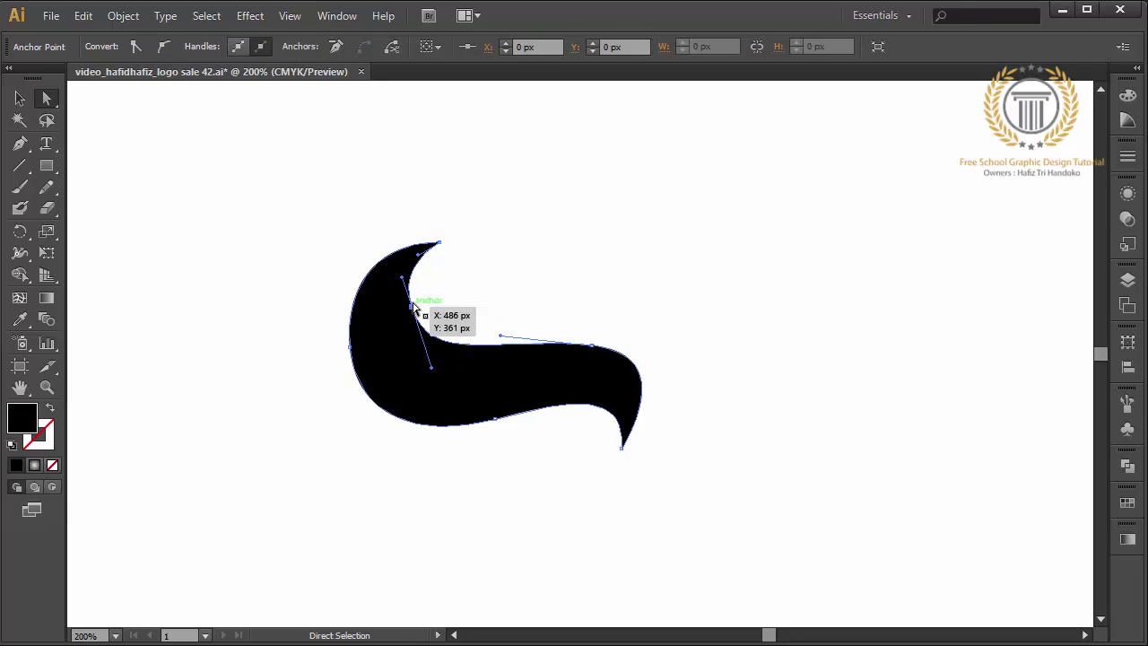
drag(405, 281, 406, 291)
click(474, 294)
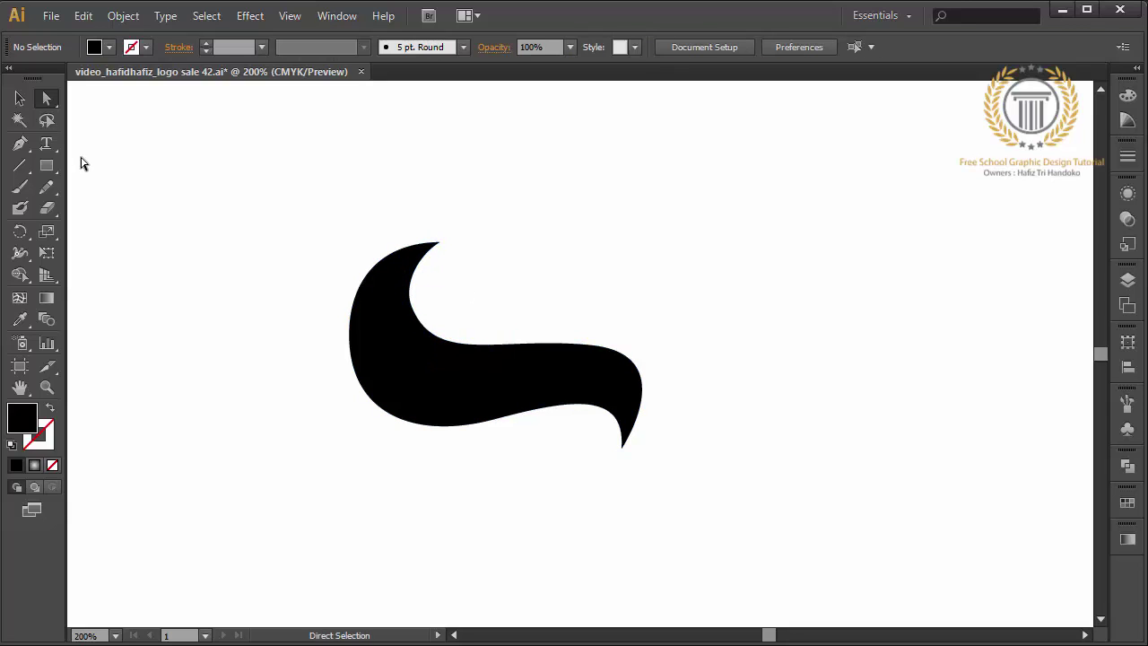
click(416, 321)
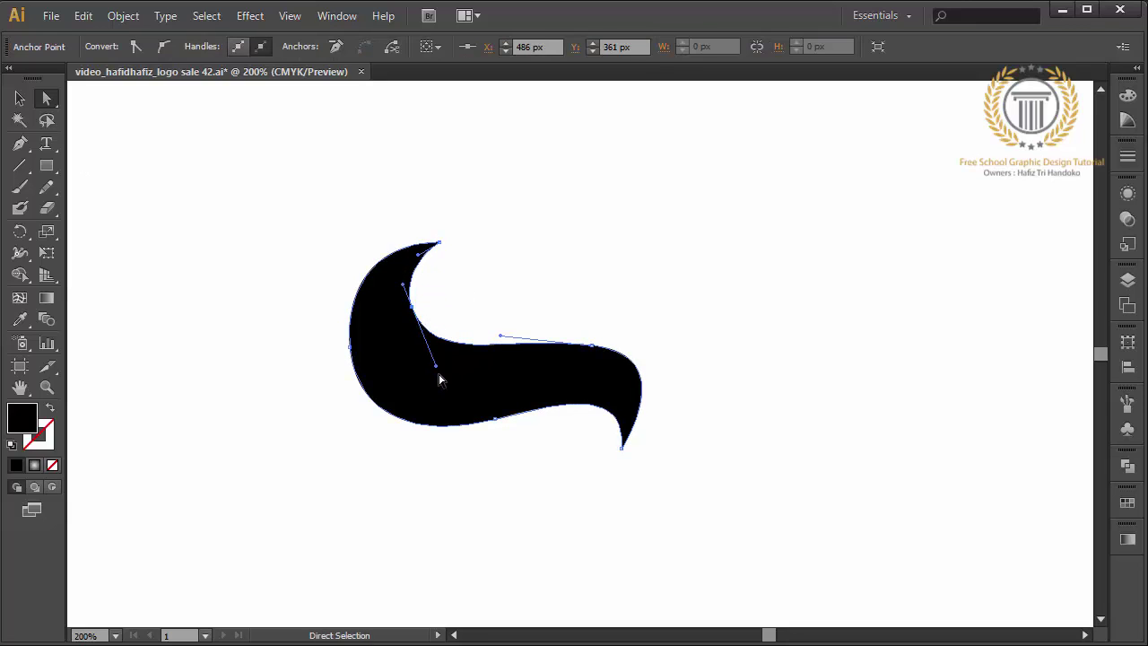
drag(436, 367, 429, 374)
click(471, 297)
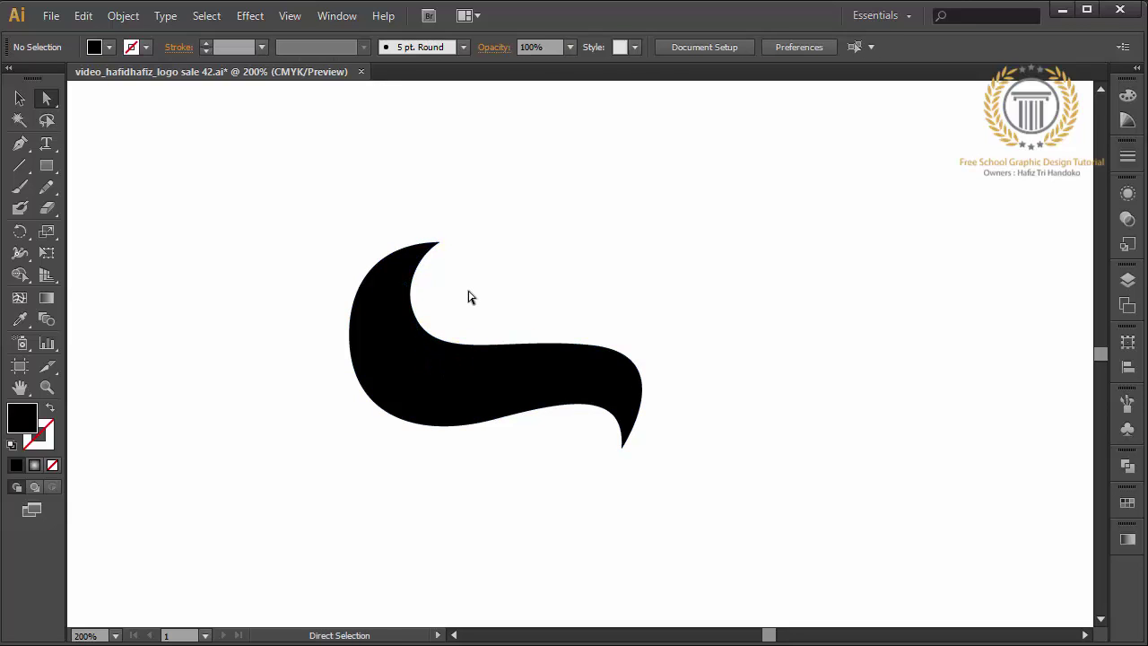
Step: Start a second swoosh at the hooked tip, curving right up to a sharp upper point
click(22, 148)
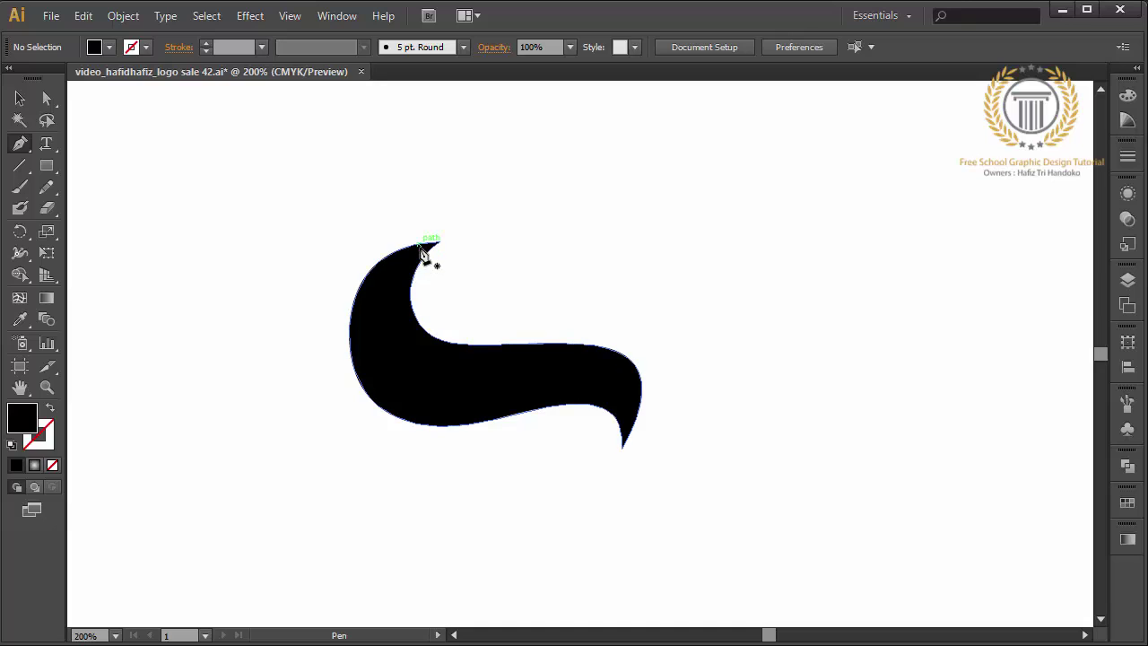
click(419, 244)
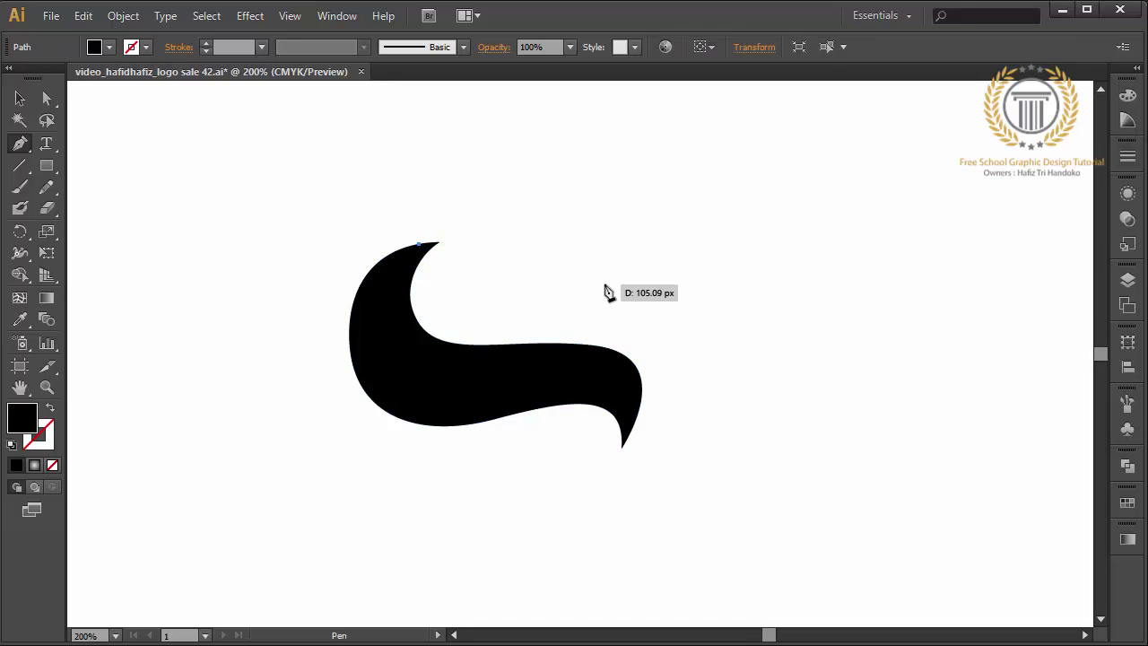
drag(565, 269, 645, 307)
drag(662, 235, 664, 191)
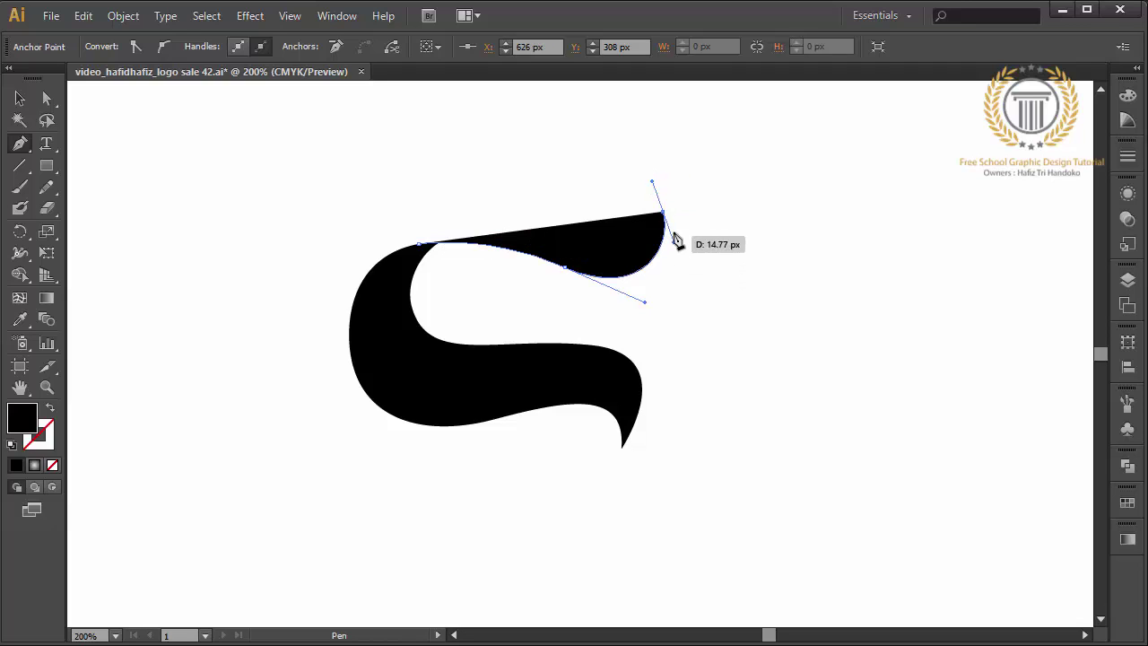
click(663, 213)
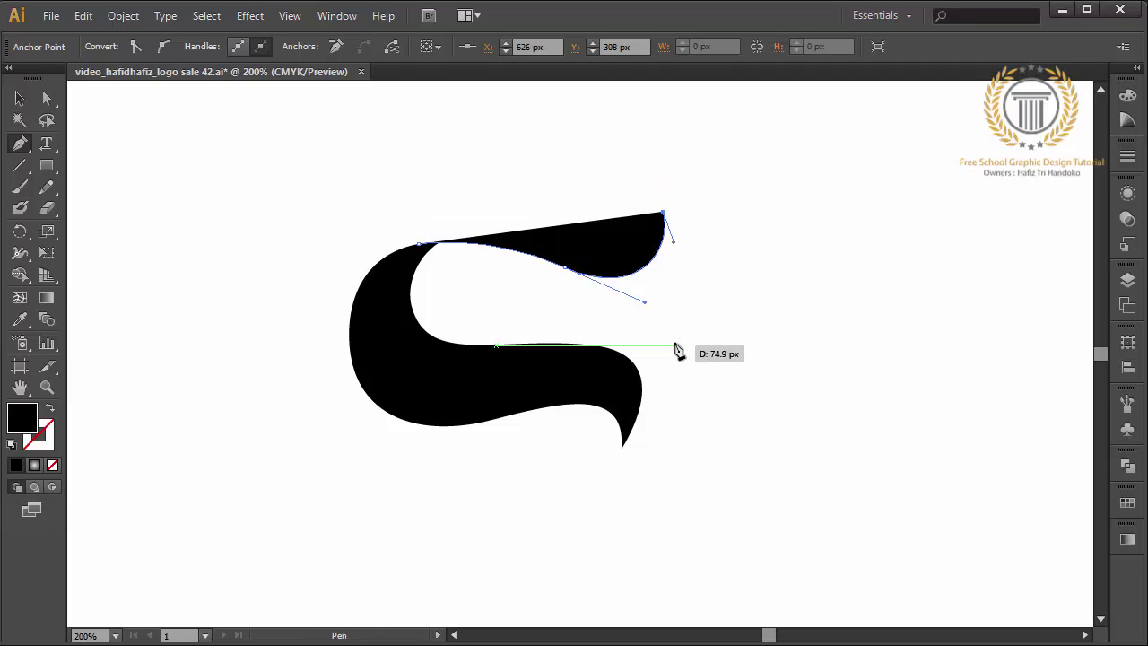
mouse_move(671, 343)
mouse_down()
mouse_move(654, 385)
mouse_move(616, 403)
mouse_up()
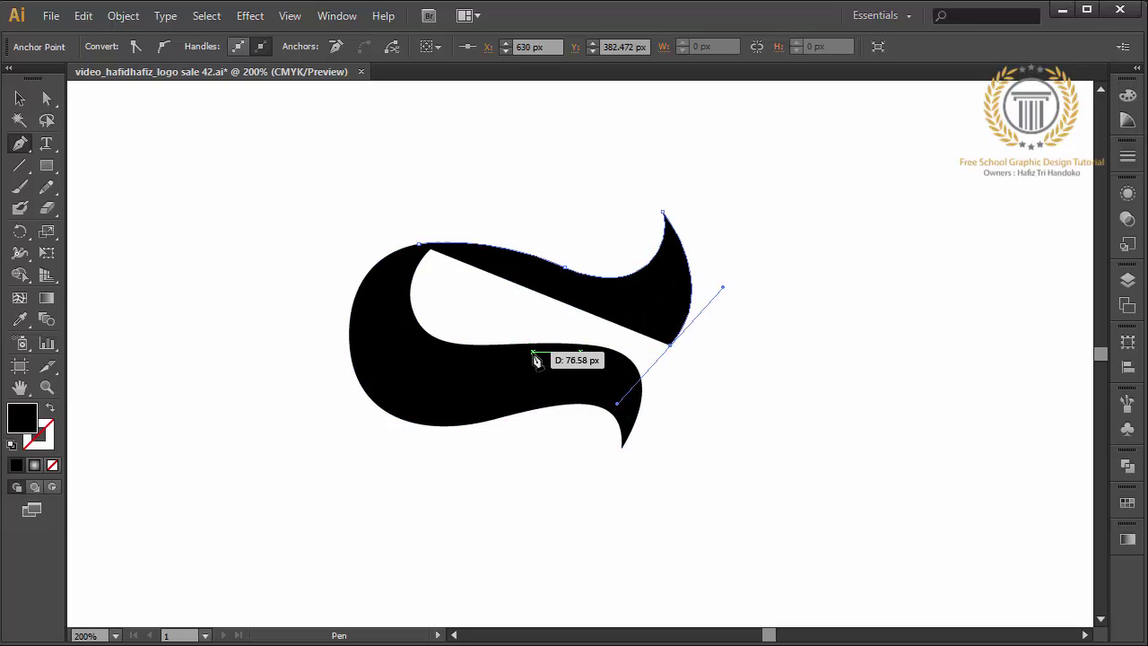
Step: Run the path back through corner points inside the first shape and close it
click(525, 358)
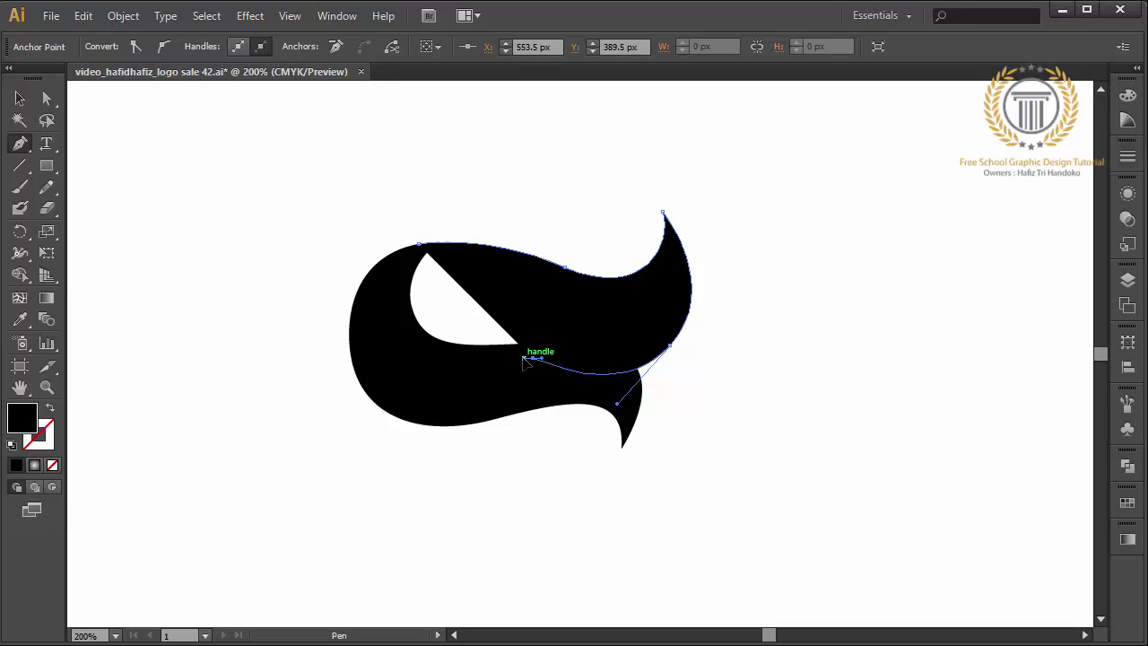
click(525, 358)
click(418, 365)
click(378, 293)
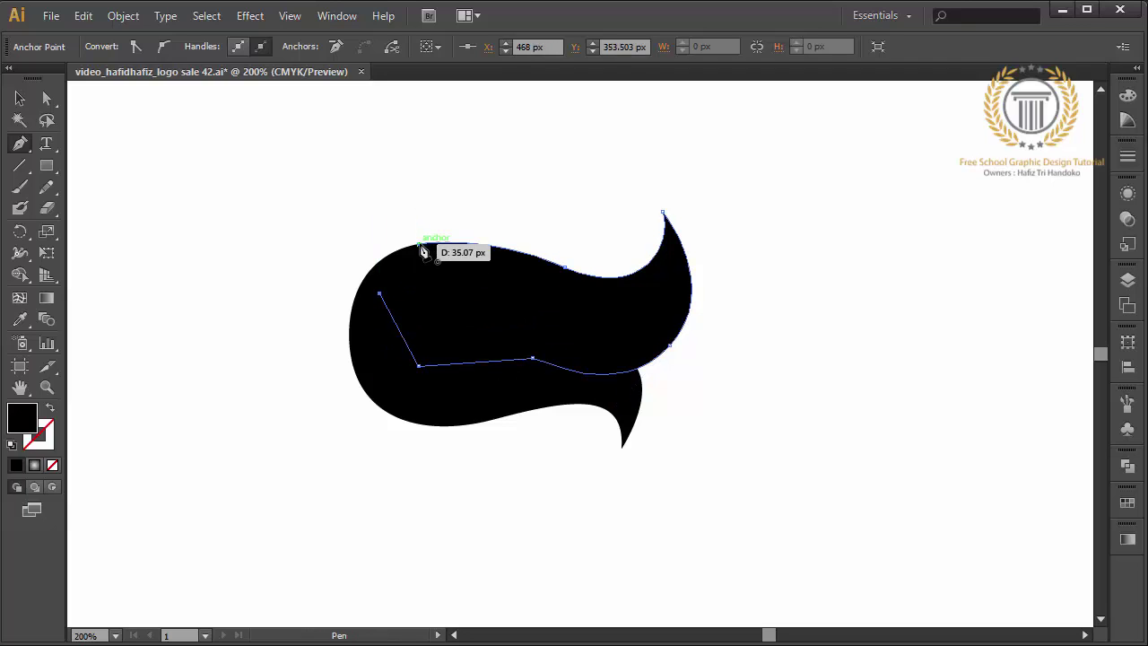
click(419, 245)
click(20, 99)
right_click(438, 261)
mouse_move(488, 513)
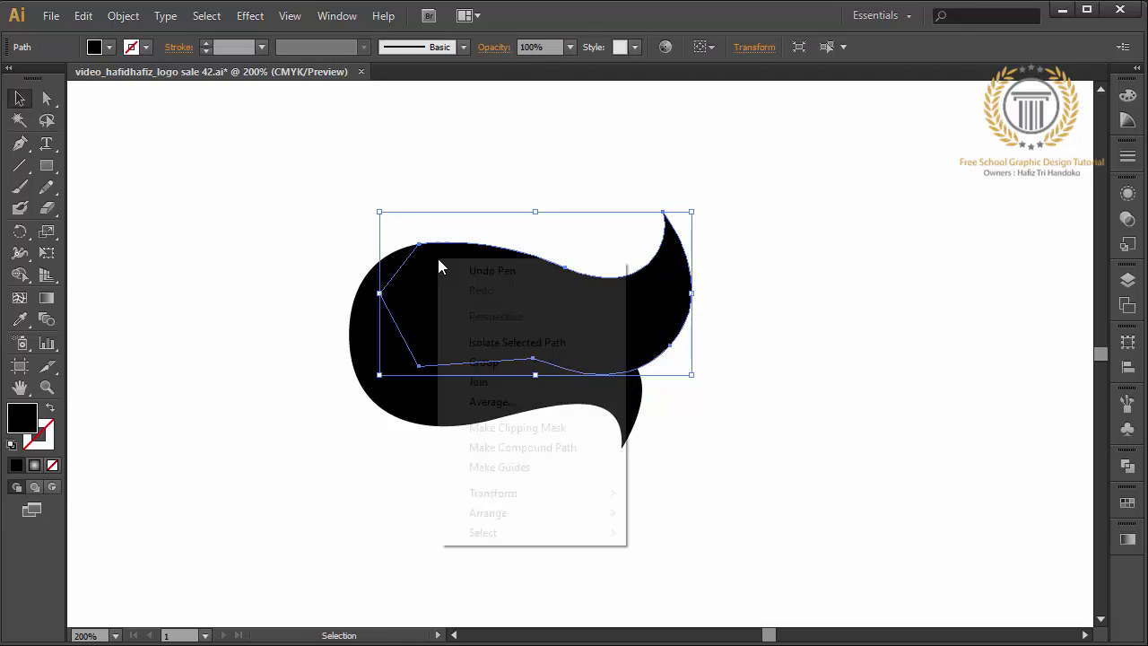
Step: Send the new curl to the back and fill the original swoosh with grey #7C7C7C
click(390, 569)
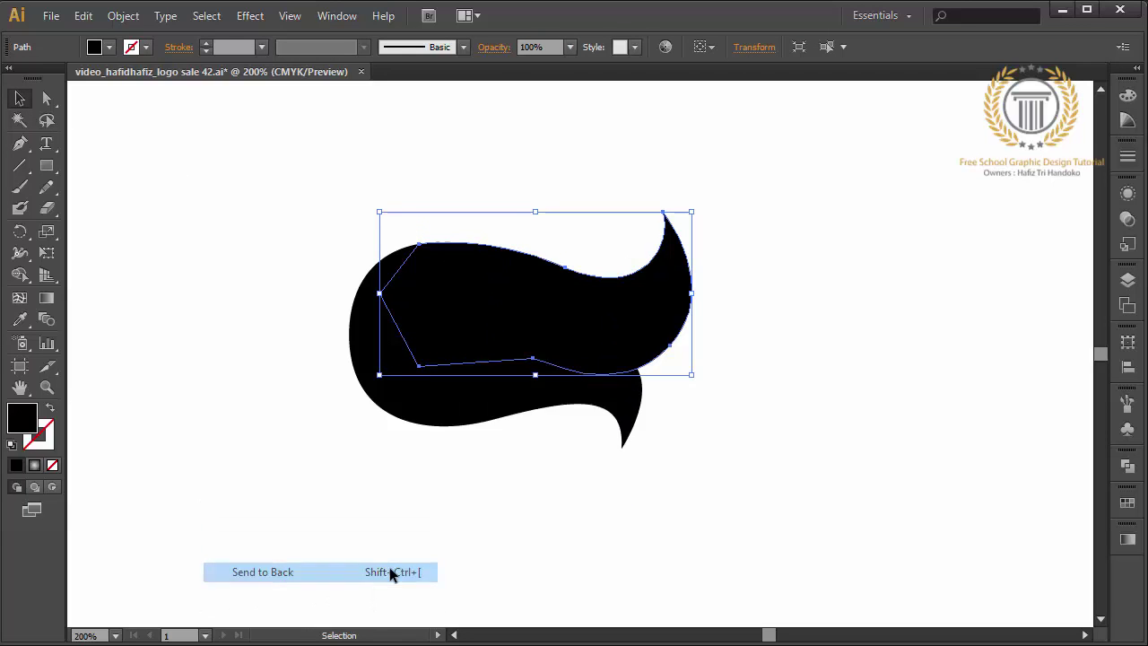
double_click(27, 423)
click(707, 295)
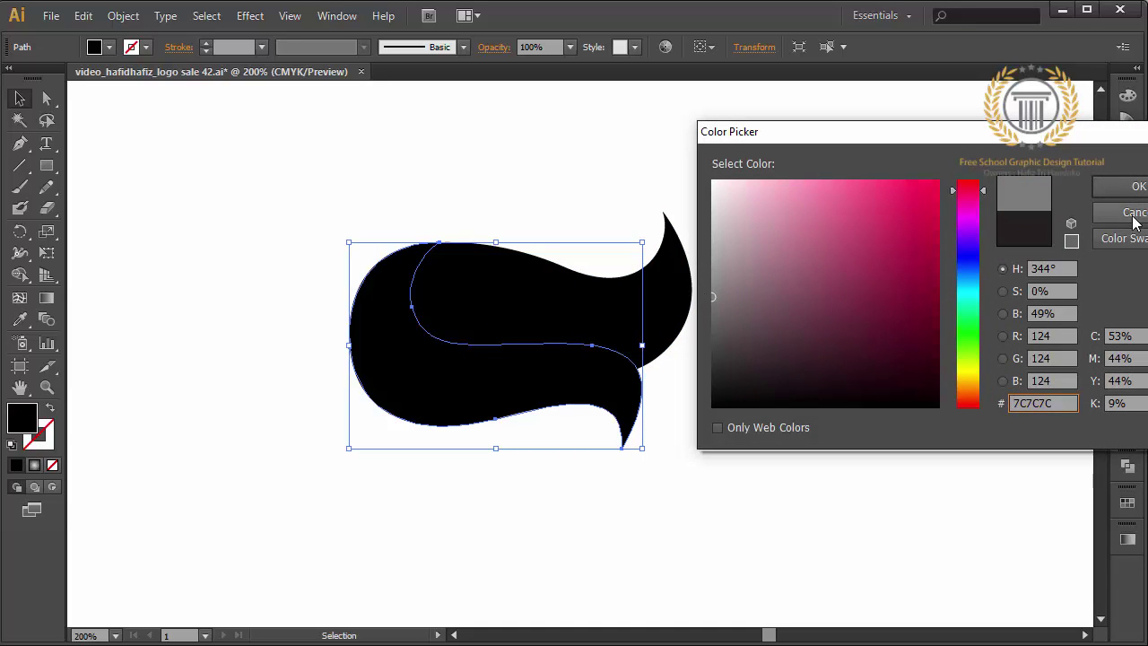
click(1135, 187)
click(866, 218)
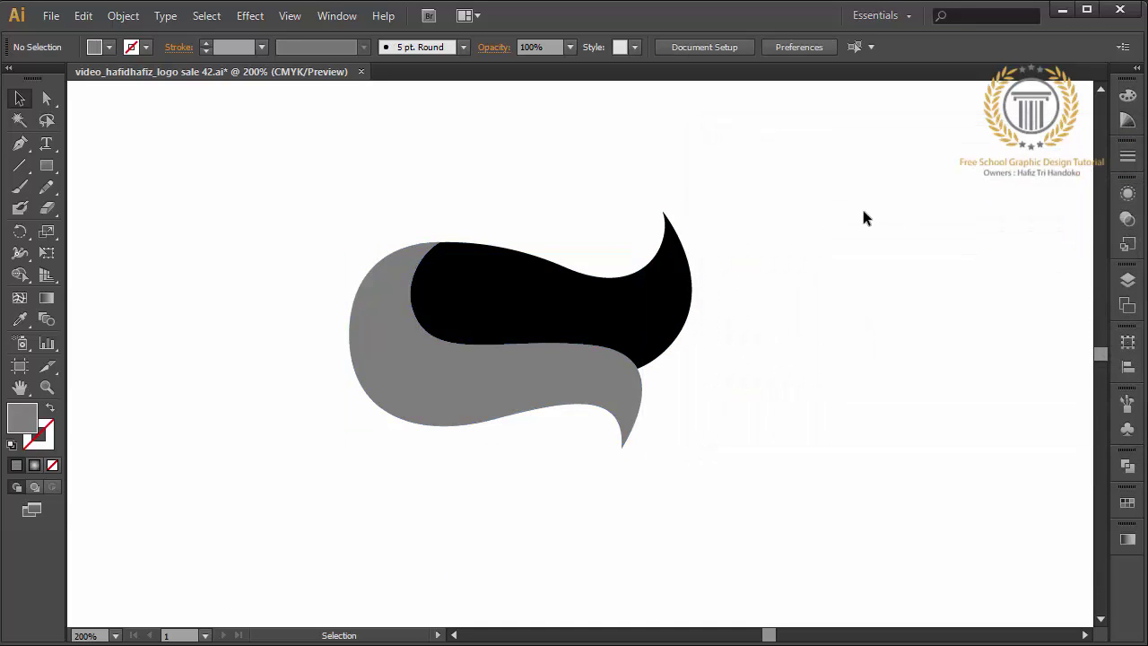
click(656, 298)
click(282, 307)
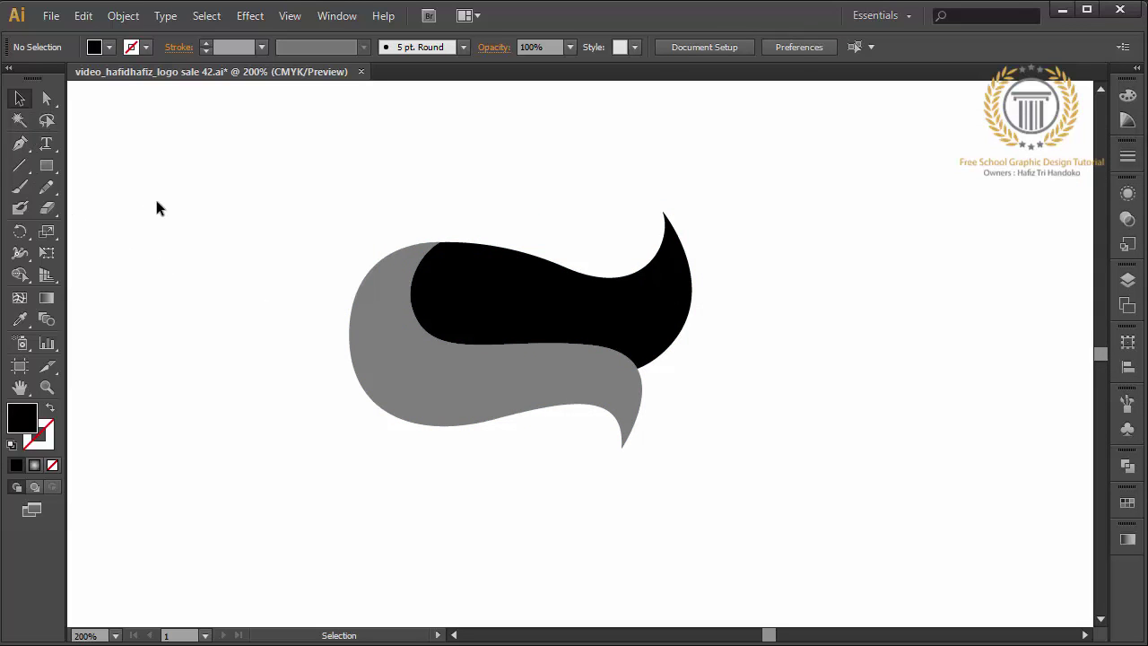
key(ctrl+minus)
Step: Round off the black swoosh's left end by moving its left anchor and handle
key(ctrl+plus)
key(ctrl+plus)
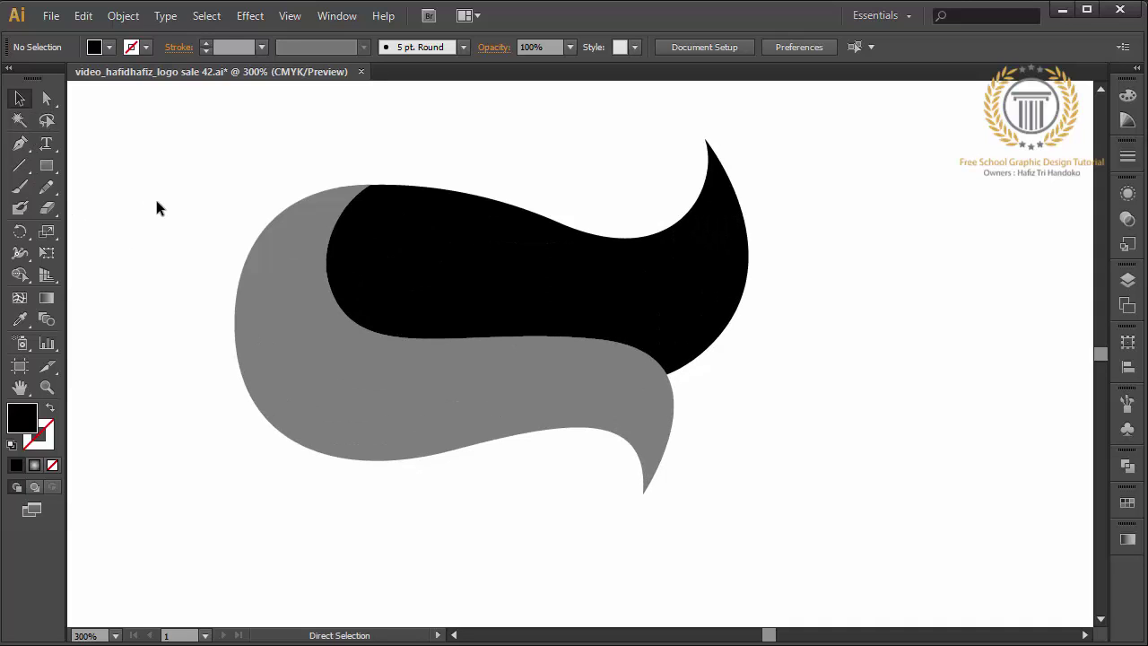
click(52, 100)
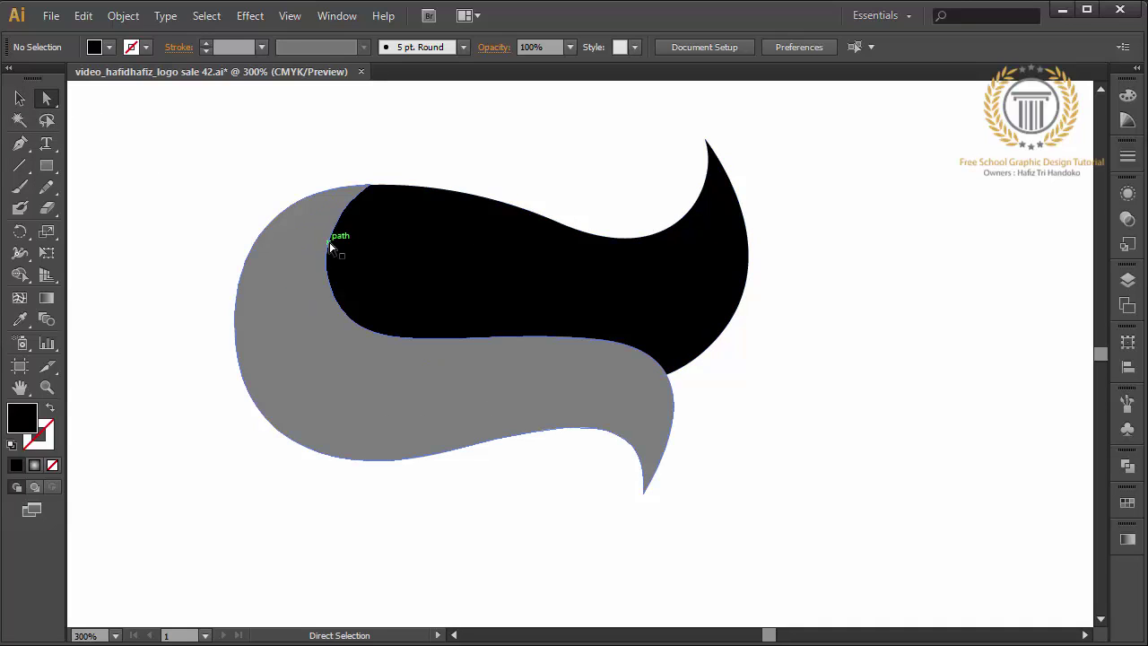
click(333, 238)
mouse_move(328, 282)
mouse_down()
mouse_move(302, 280)
mouse_move(302, 189)
mouse_up()
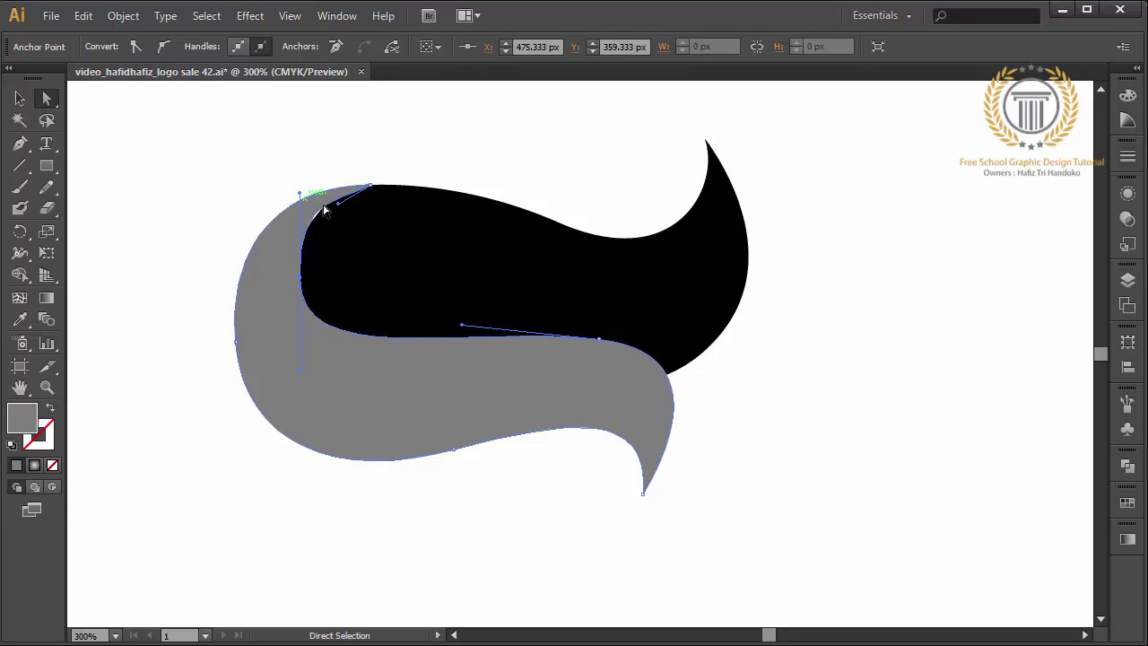
click(339, 201)
click(339, 199)
mouse_move(302, 197)
mouse_down()
mouse_move(288, 209)
mouse_move(338, 190)
mouse_up()
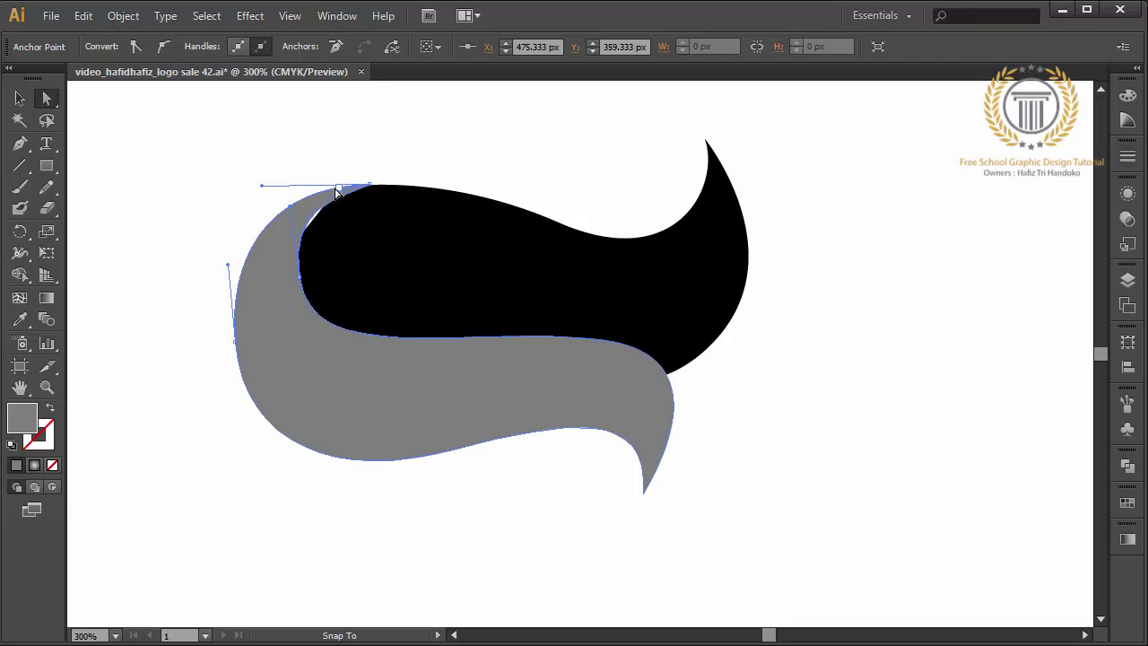
click(400, 179)
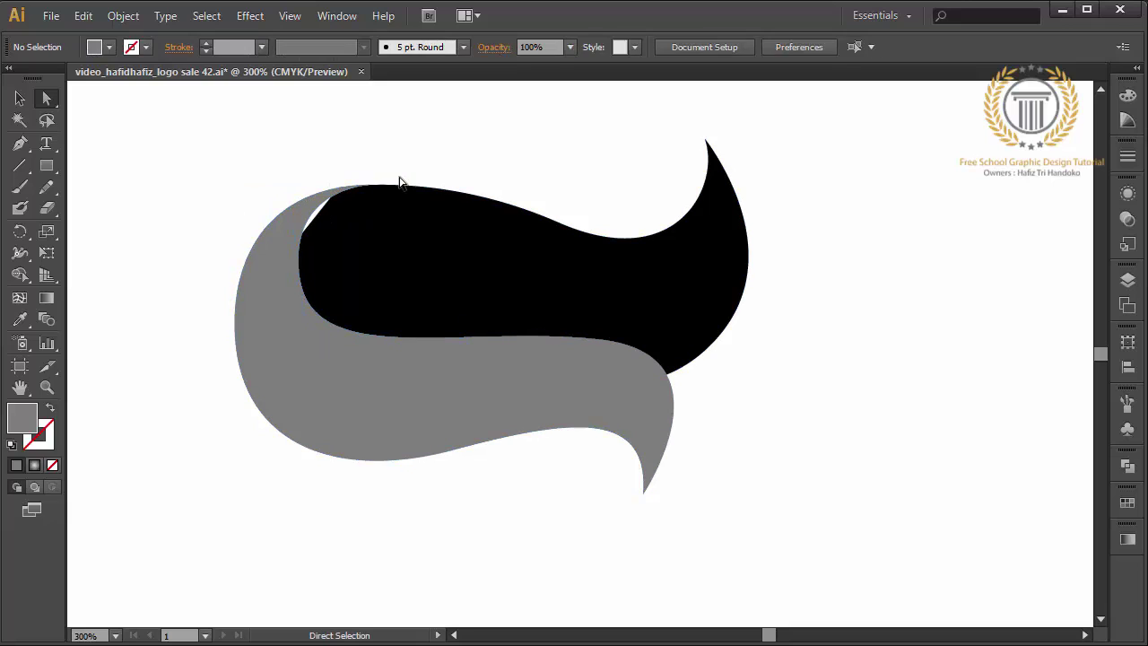
click(469, 219)
click(281, 266)
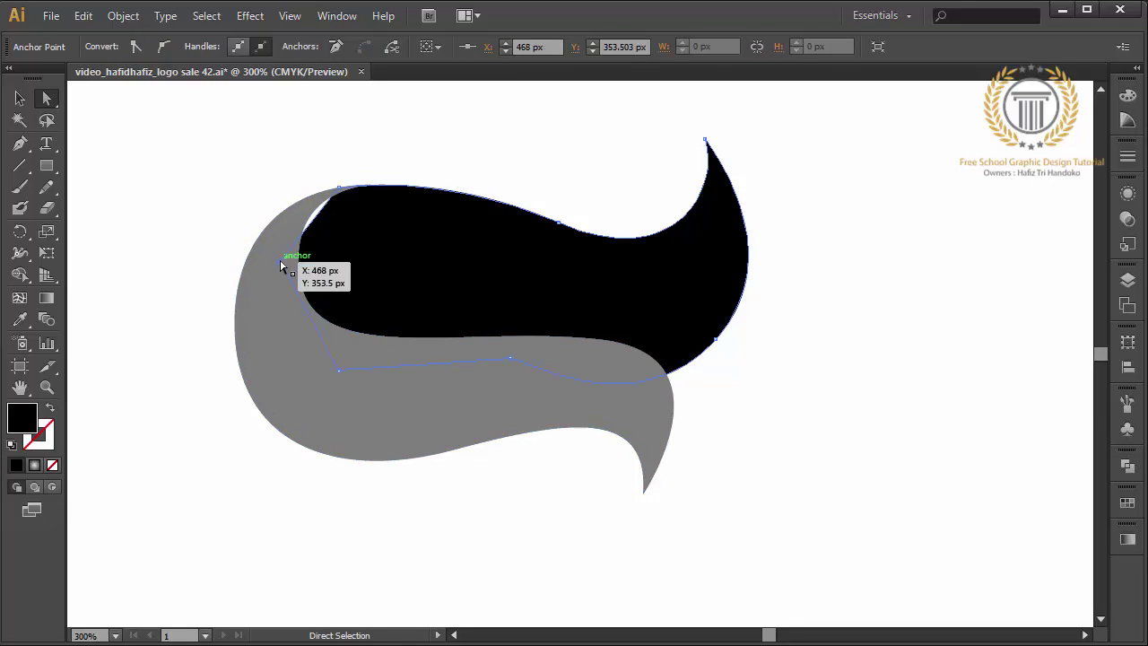
drag(281, 266, 277, 239)
click(406, 132)
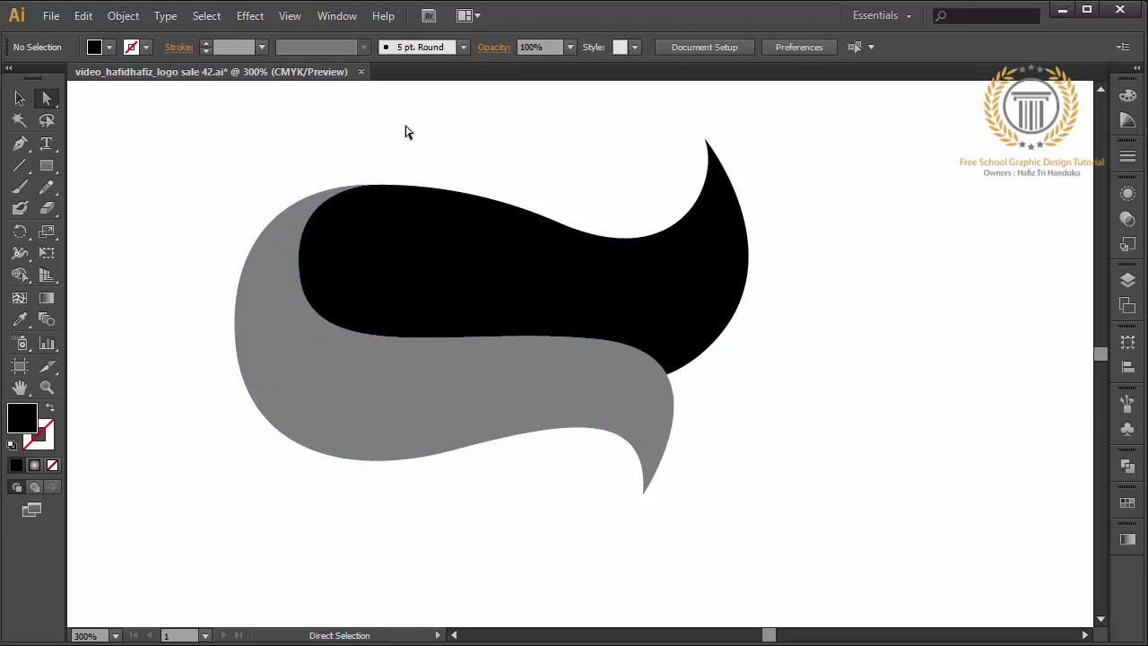
Step: Deepen the black swoosh's top-edge wave by shifting its anchor left and smoothing the handle
click(458, 261)
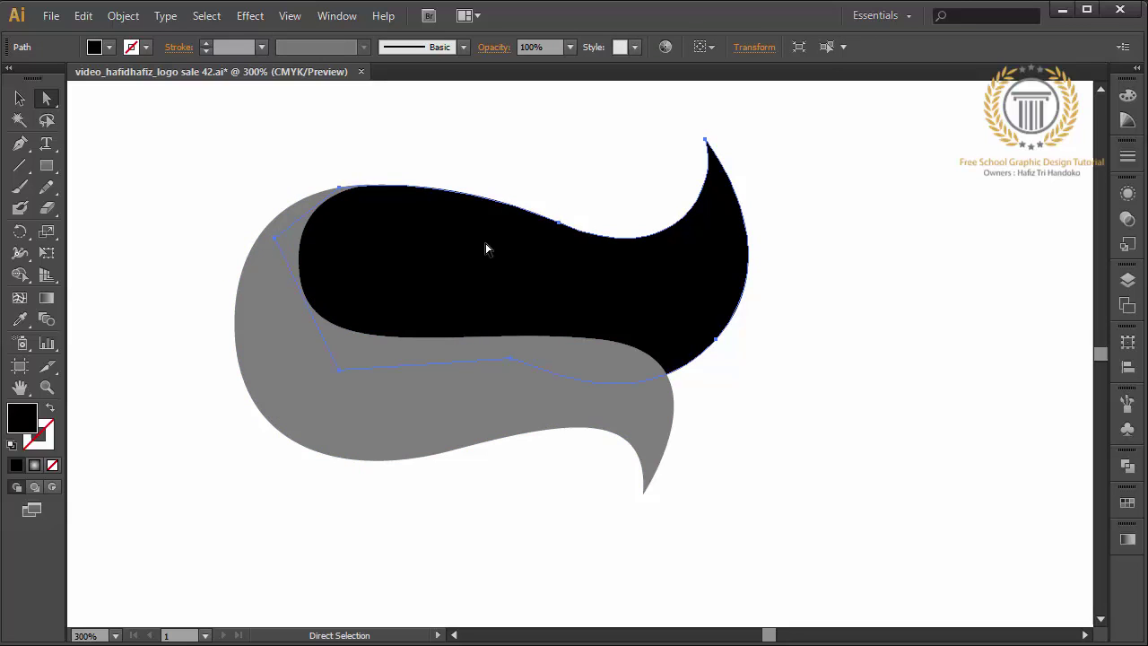
click(558, 225)
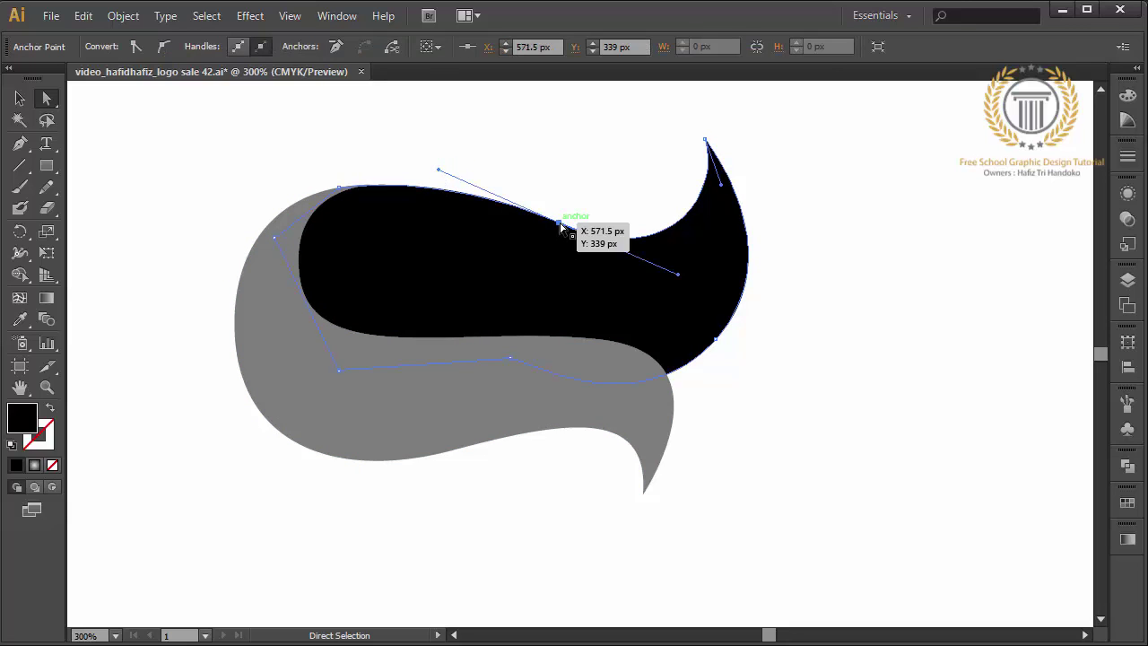
drag(560, 225, 476, 224)
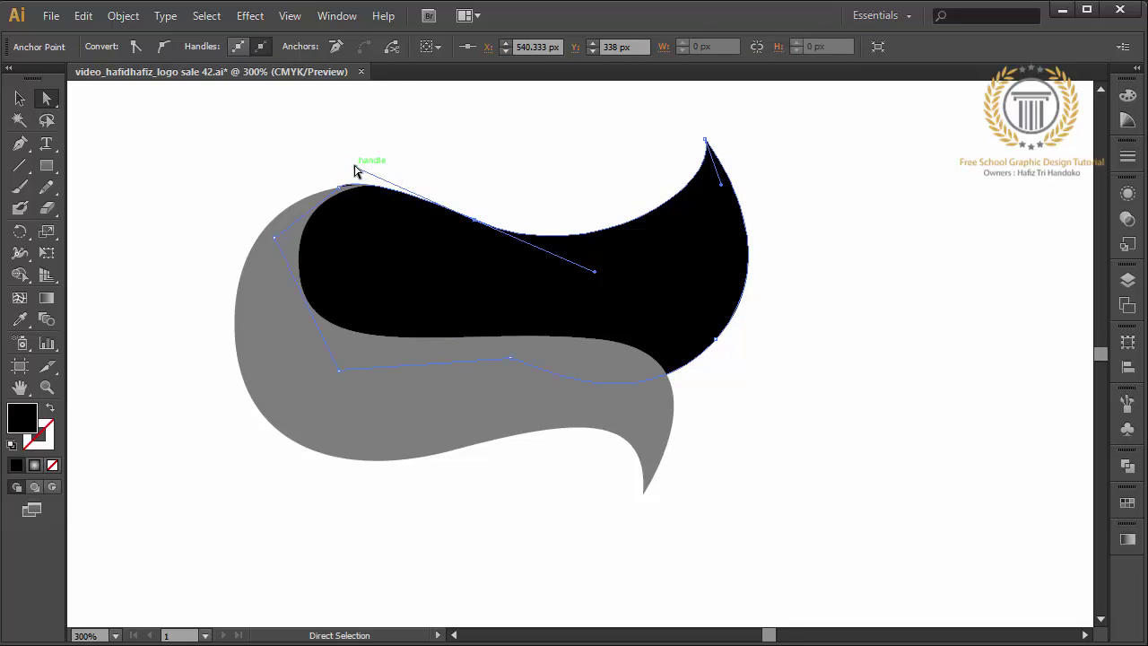
drag(355, 170, 387, 177)
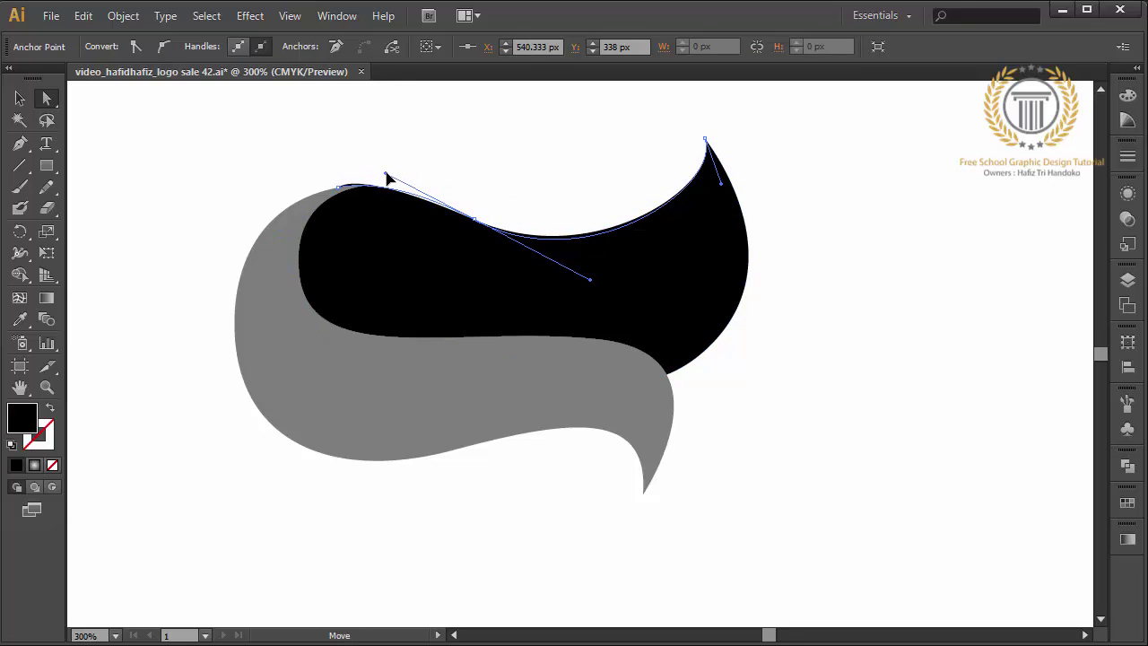
click(438, 160)
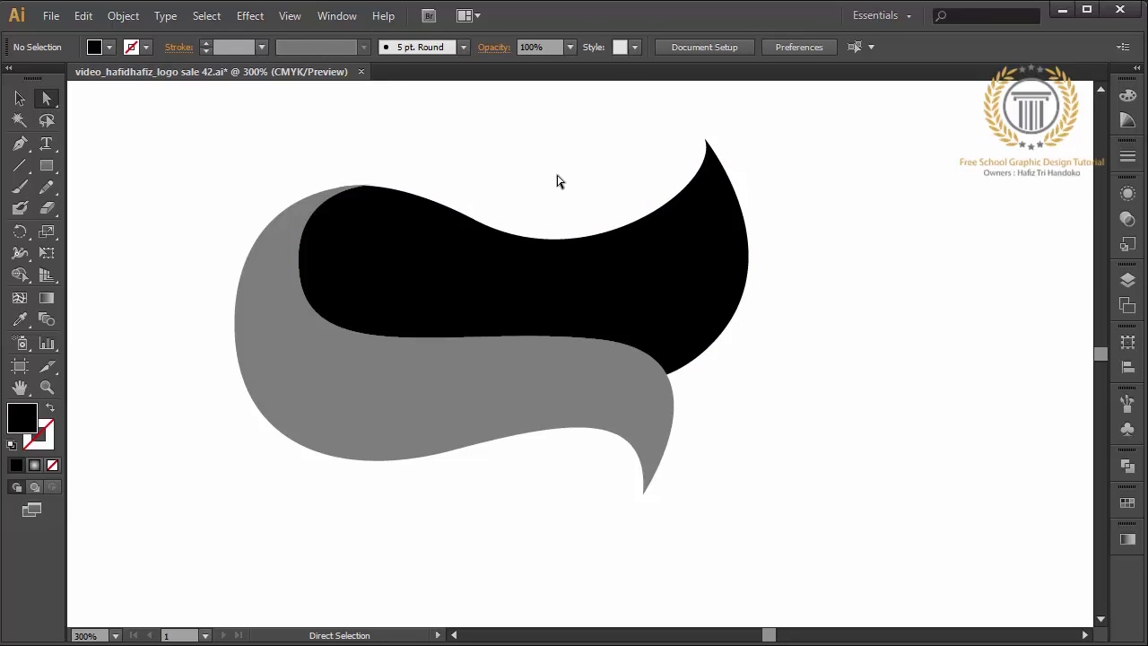
Step: Drag the grey swoosh's inner upper-left anchor handle so the curve bends smoothly
key(ctrl+minus)
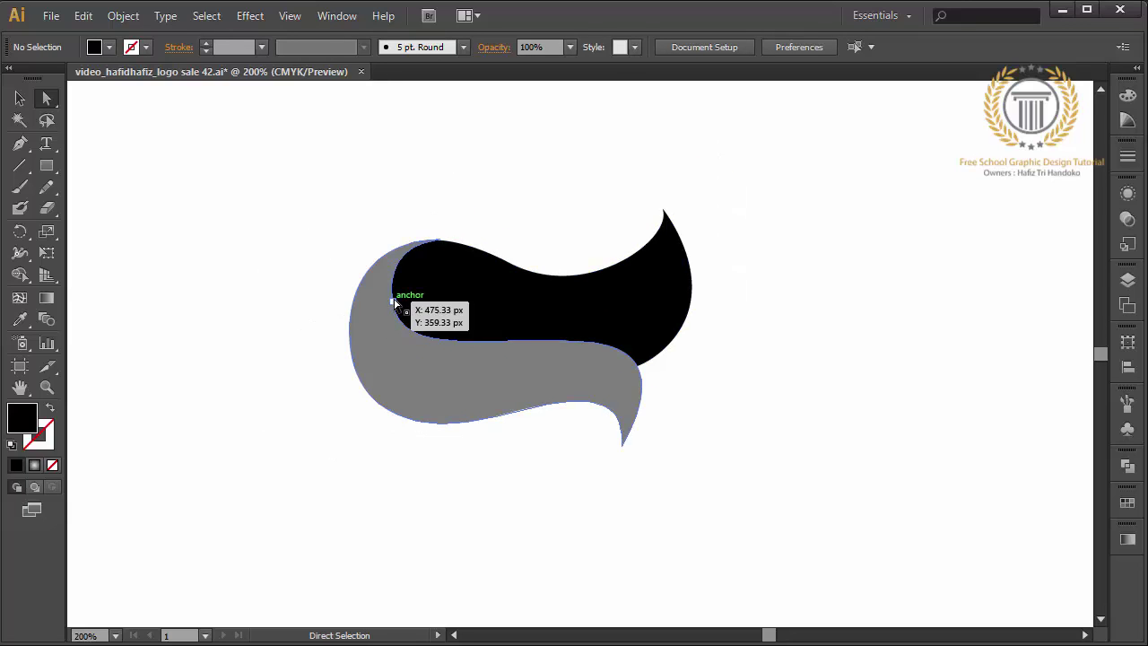
click(397, 303)
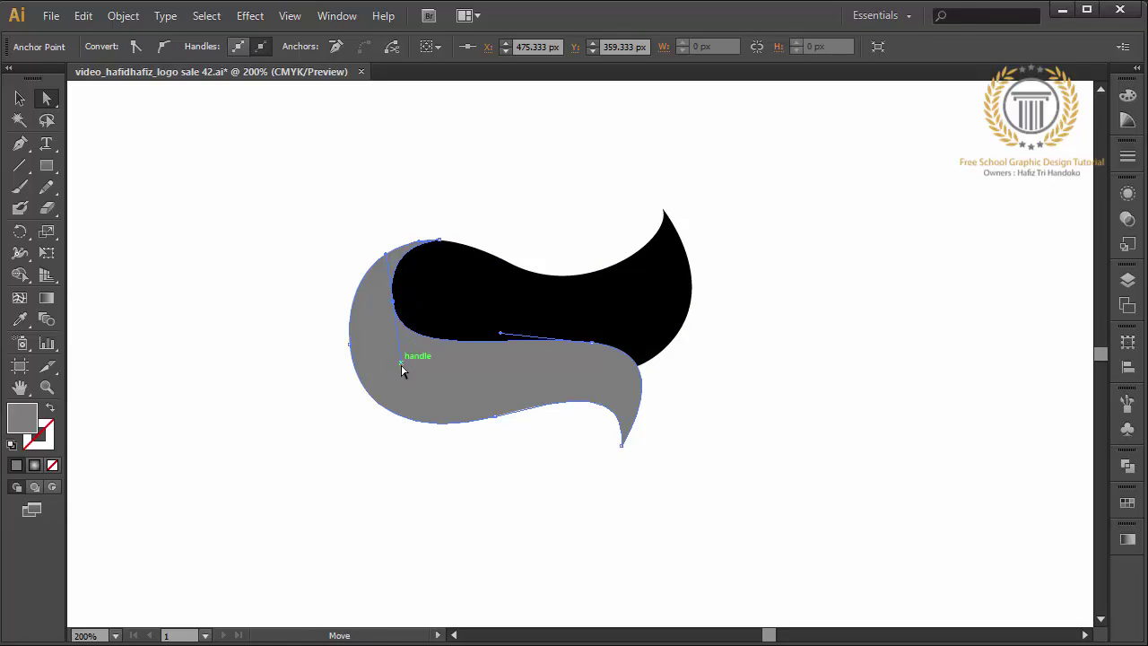
drag(399, 359, 413, 360)
click(479, 207)
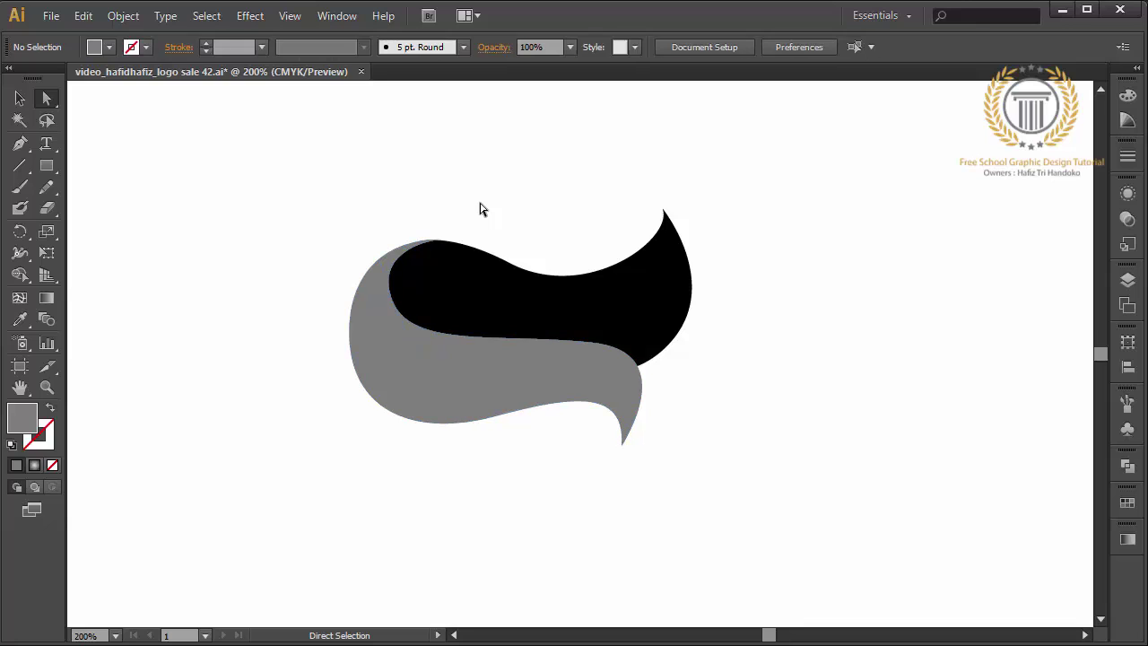
click(19, 143)
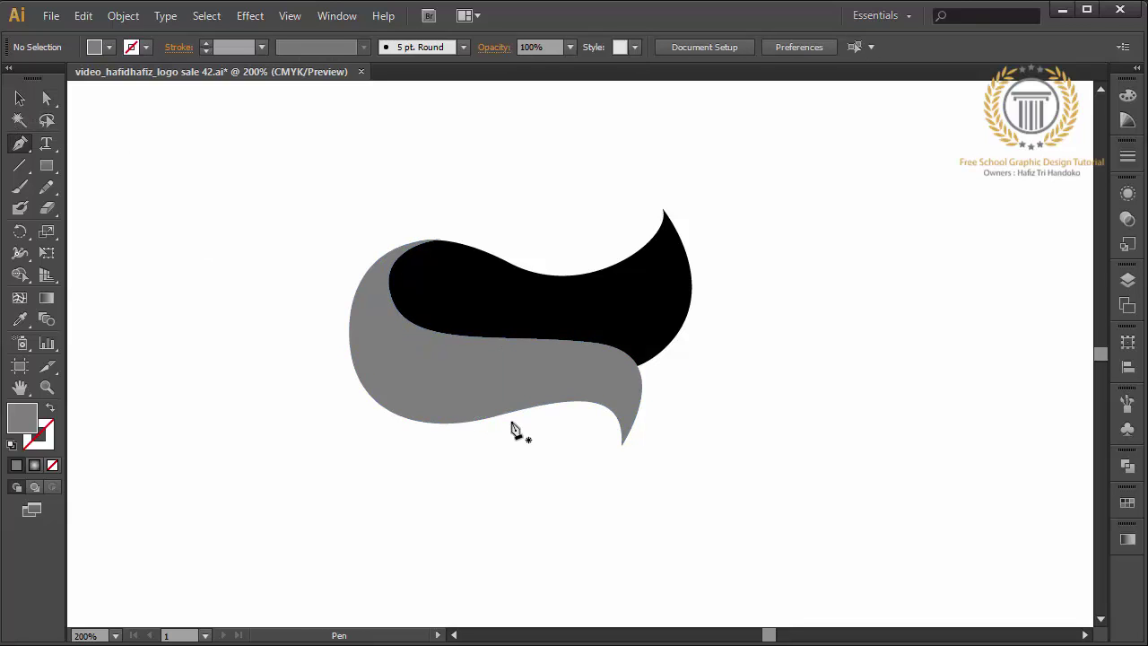
Step: Start the stem path at the grey swoosh's bottom edge, undoing two misplaced anchors
click(468, 422)
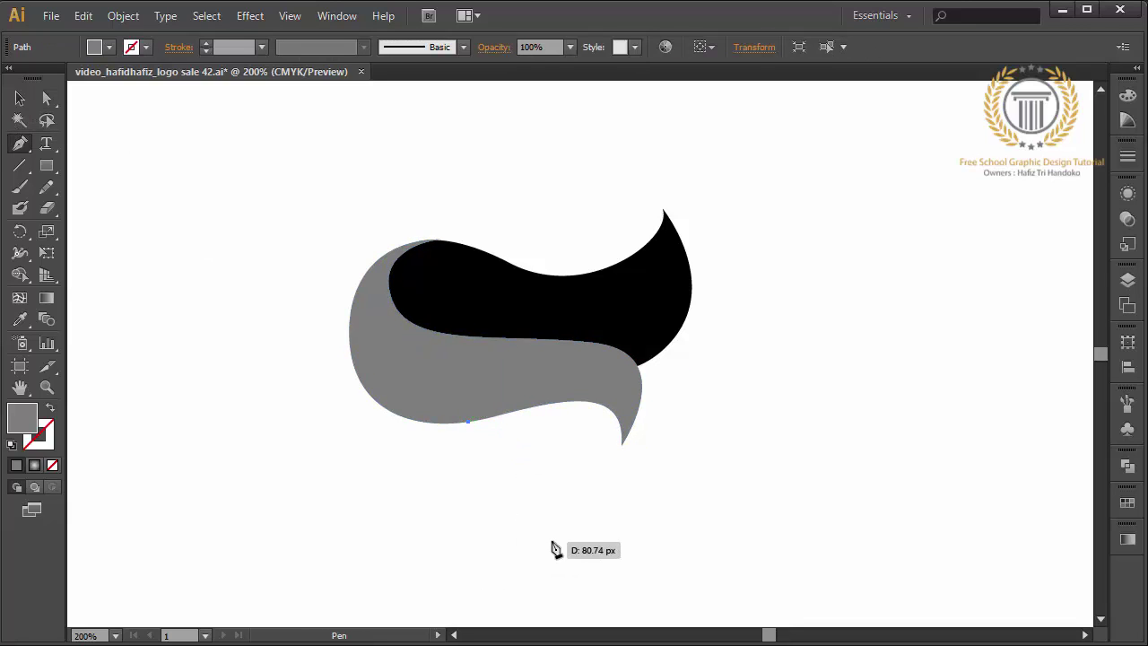
drag(520, 570, 496, 466)
mouse_move(697, 403)
mouse_down()
mouse_move(641, 380)
mouse_move(627, 325)
mouse_up()
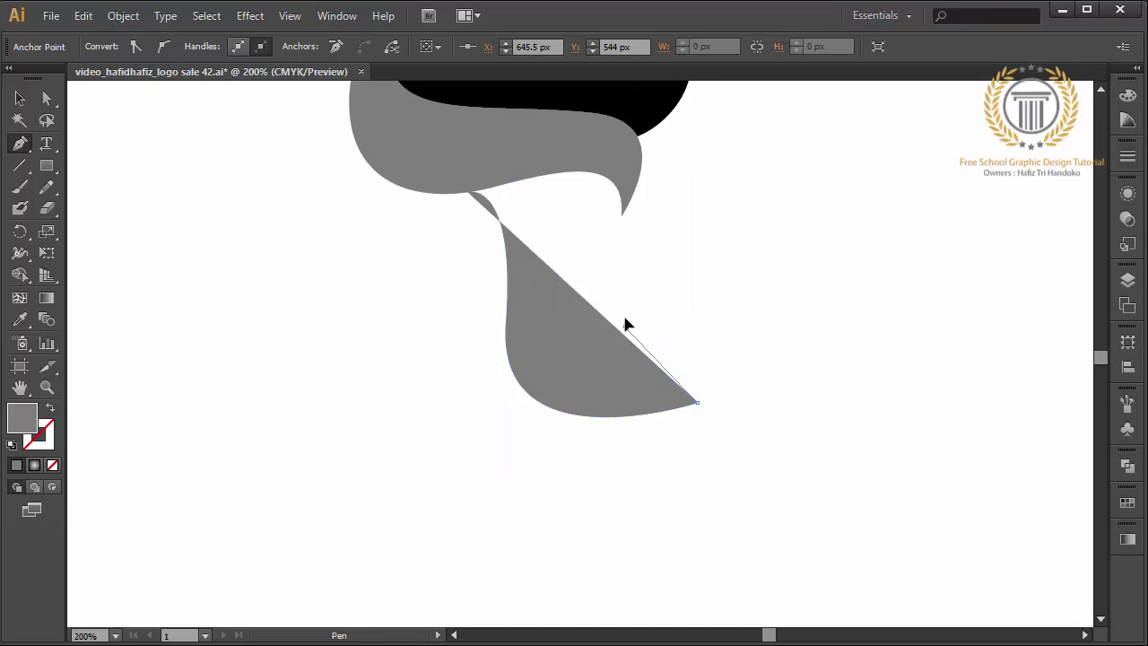
drag(624, 211, 647, 167)
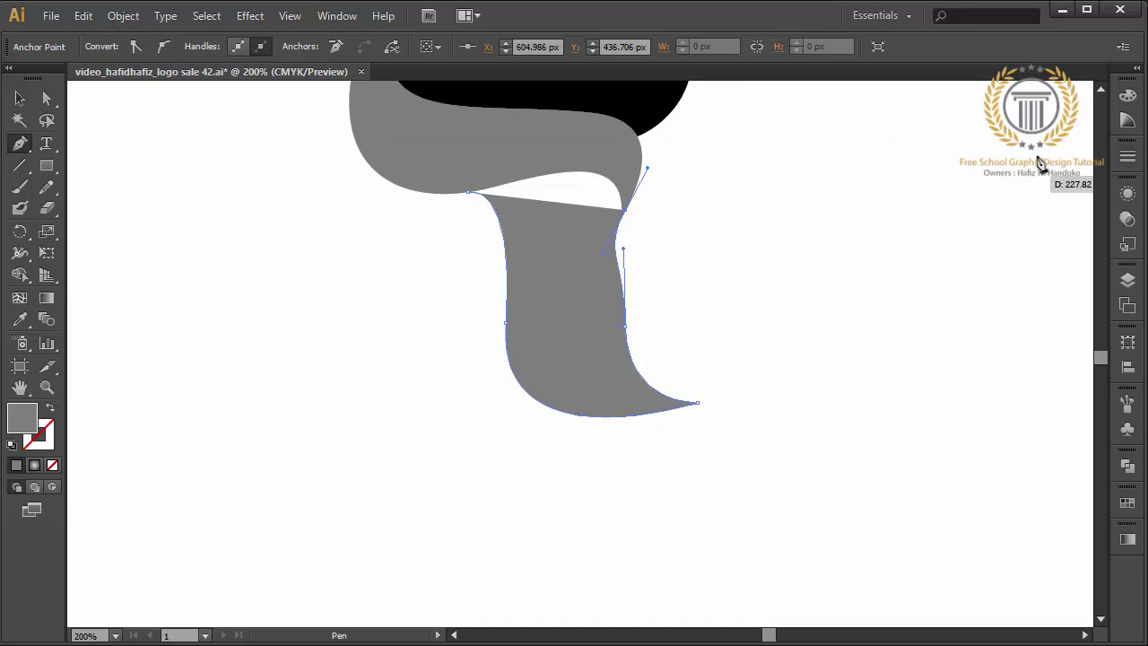
click(1100, 93)
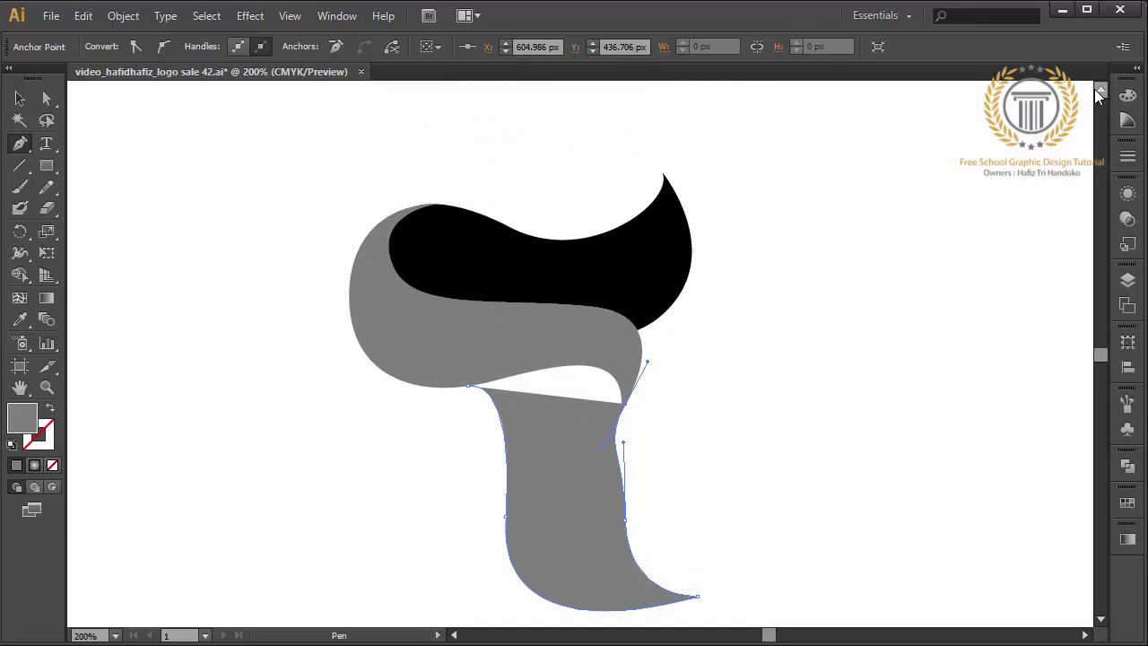
key(ctrl+z)
key(ctrl+z)
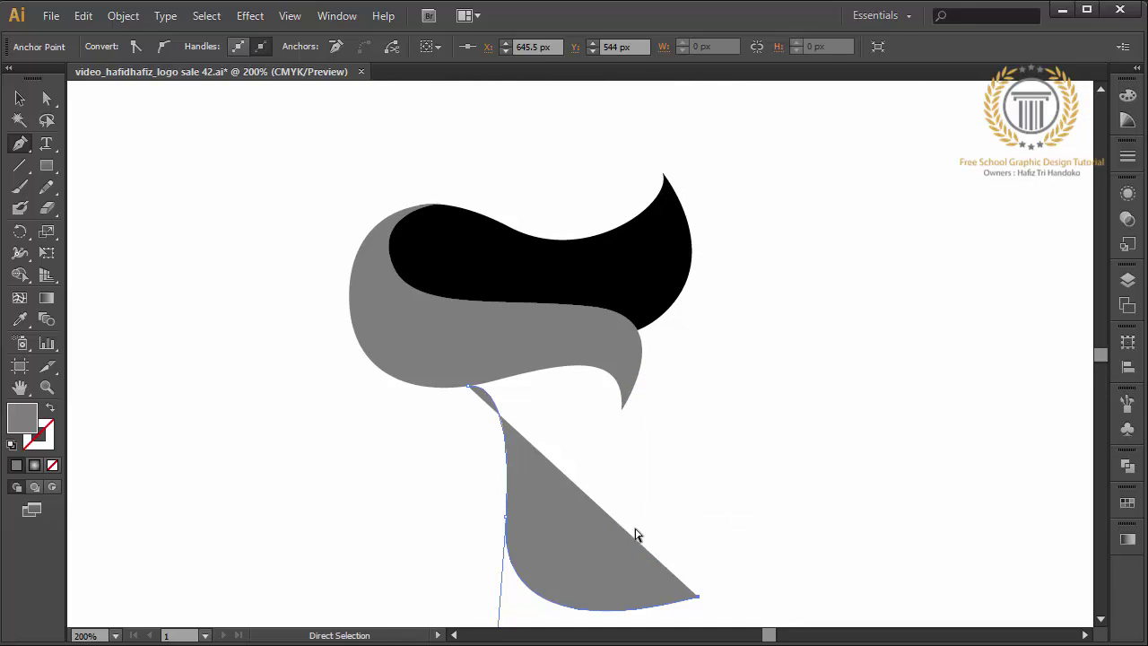
key(ctrl+z)
Step: Finish the stem with a sharp lower-right tip and curved right side, closing the shape
click(691, 524)
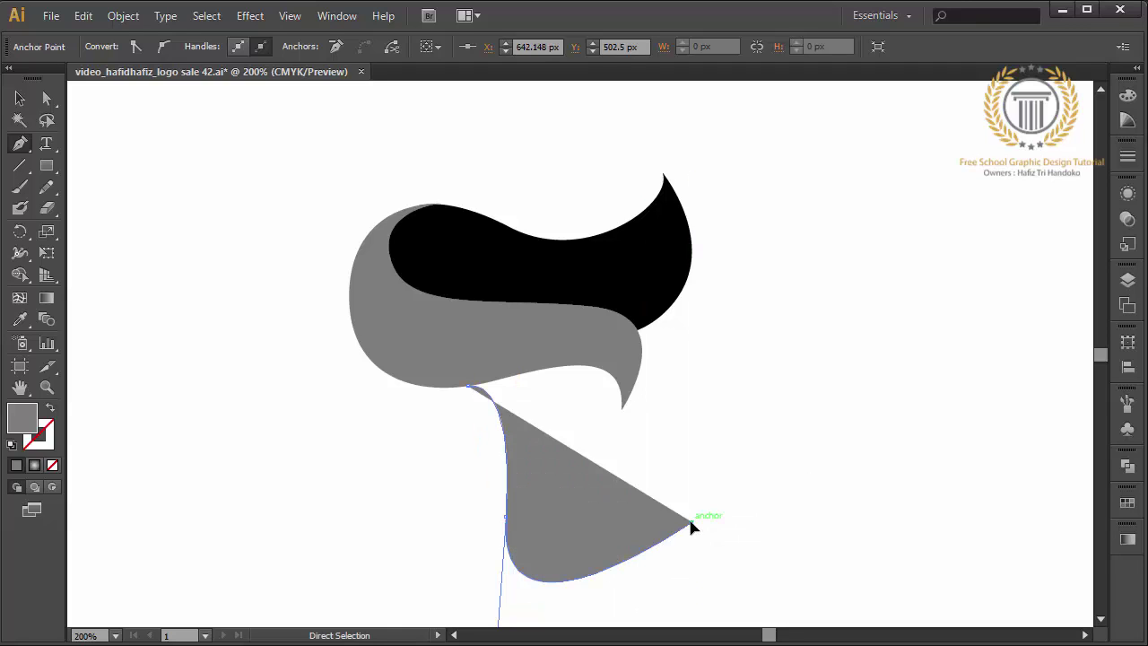
click(691, 524)
click(606, 471)
mouse_move(625, 401)
mouse_down()
mouse_move(646, 371)
mouse_move(592, 372)
mouse_up()
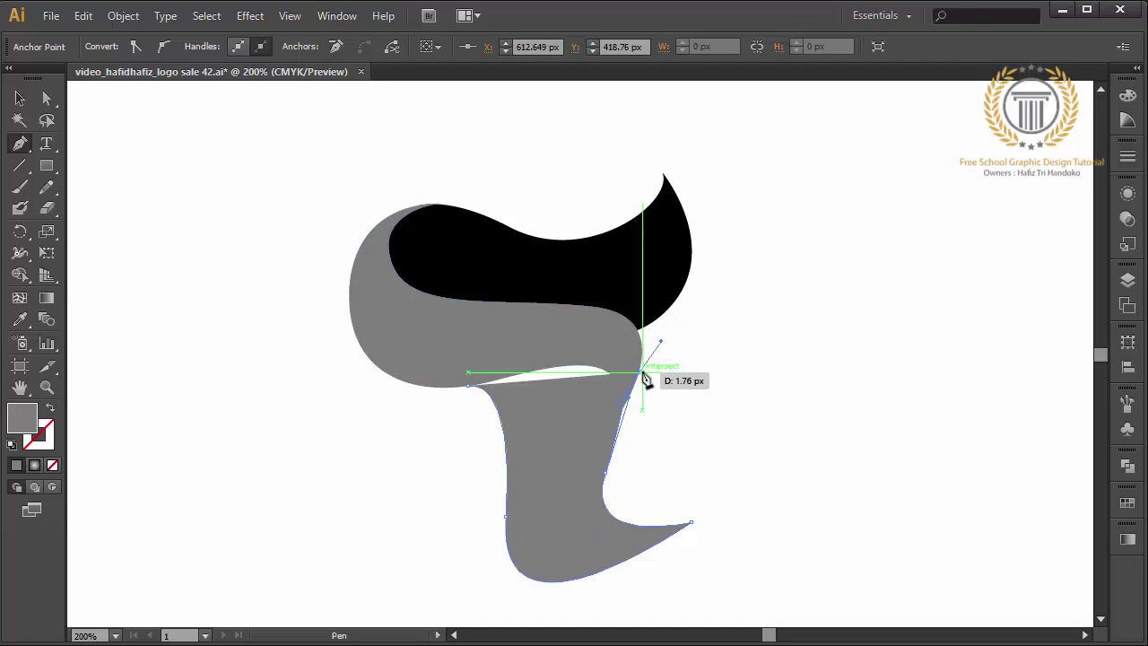
click(468, 384)
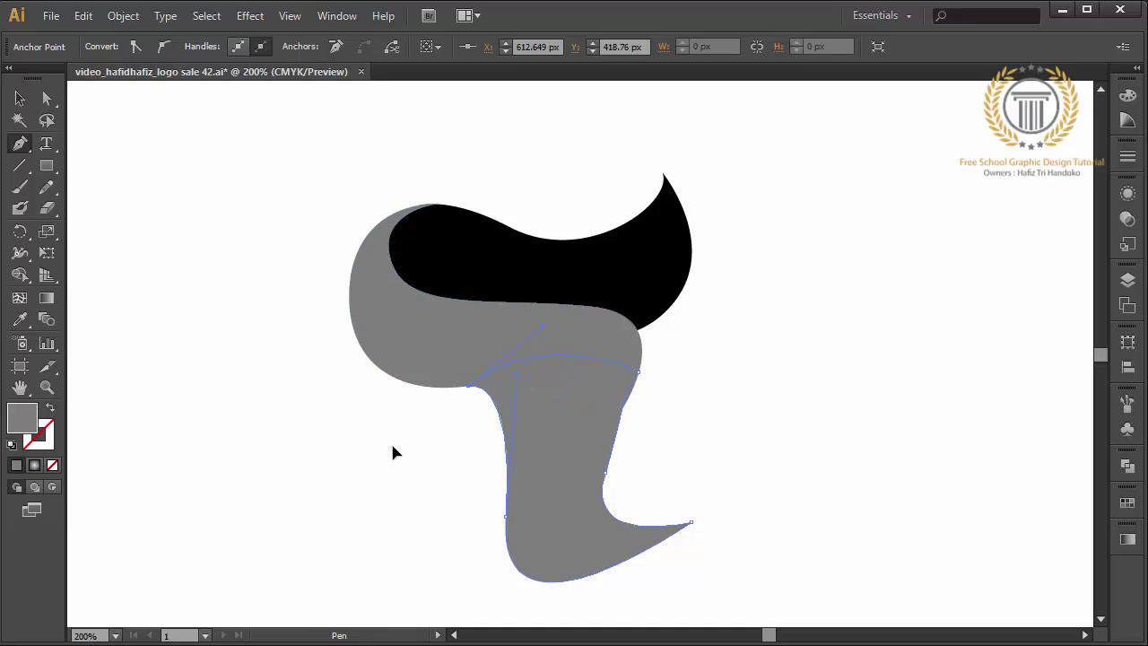
click(22, 99)
Step: Send the stem behind the swooshes and fill it with light grey AAAAAA
right_click(562, 421)
mouse_move(609, 388)
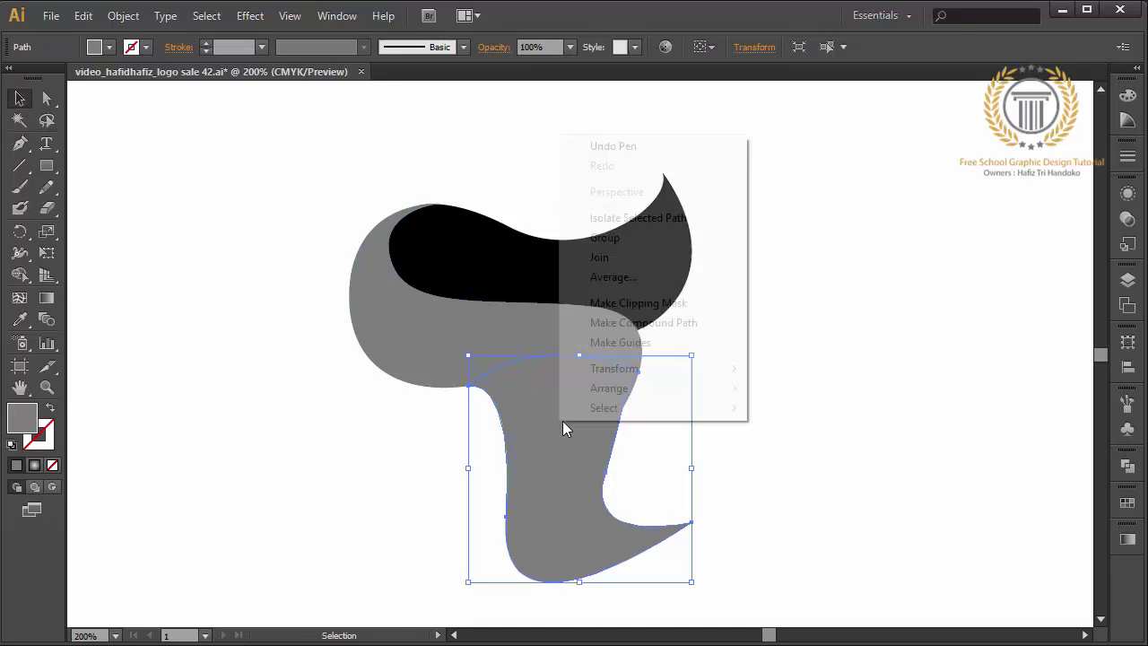
click(510, 448)
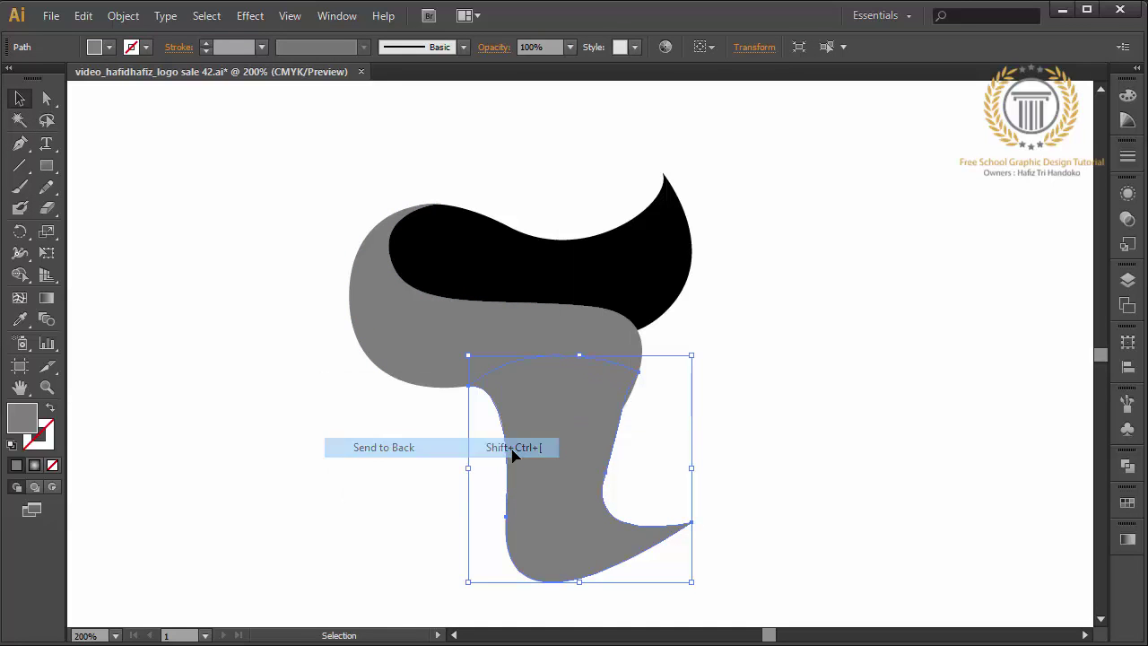
double_click(24, 415)
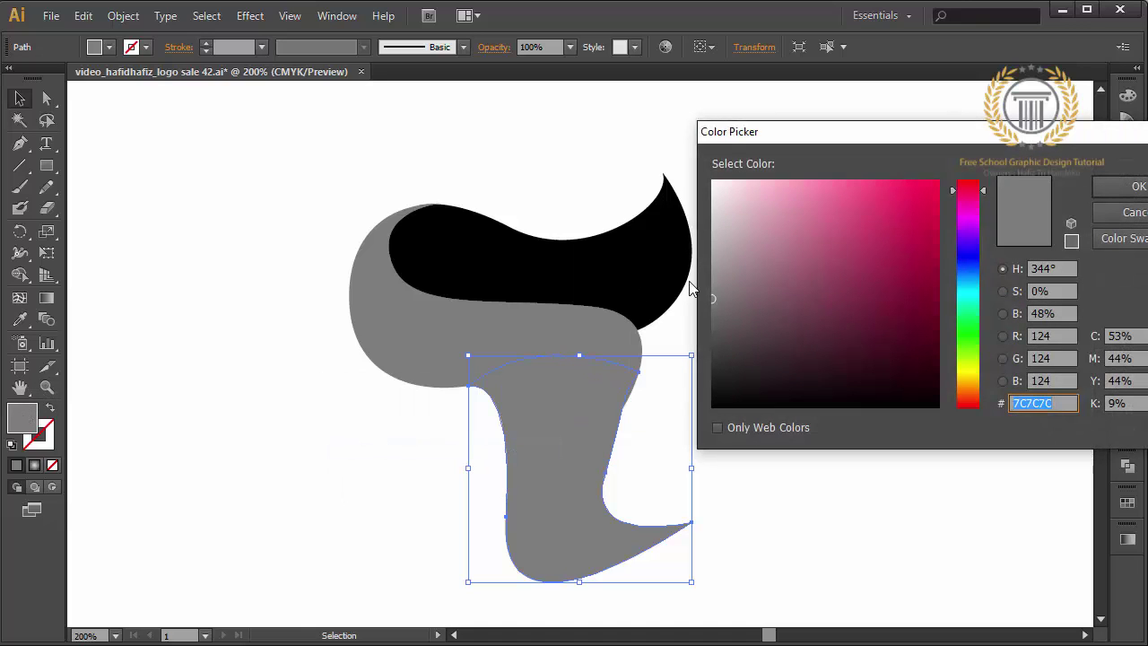
click(709, 253)
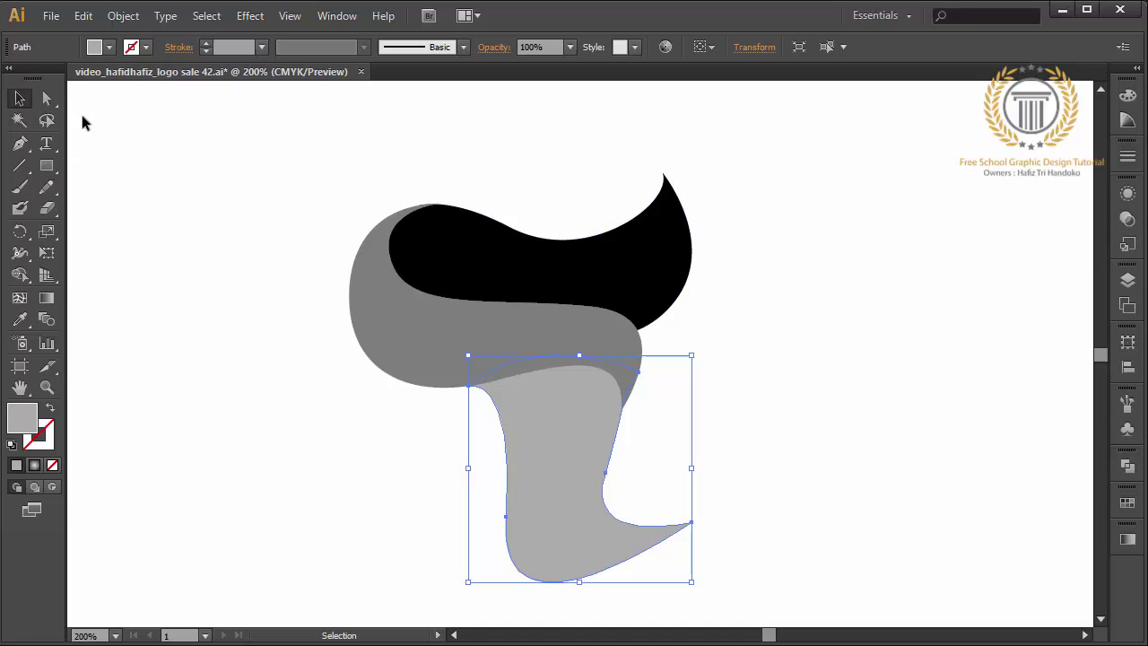
click(46, 99)
click(652, 480)
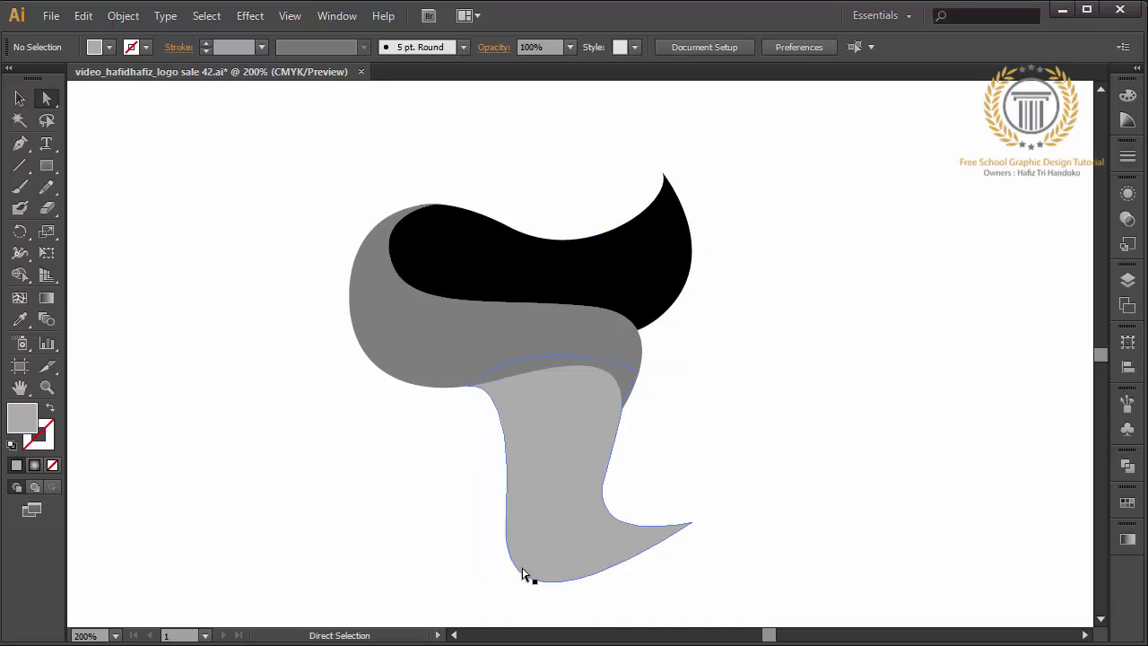
Step: Bend the stem's left side outward and pull its bottom-right tip lower
drag(508, 530, 484, 489)
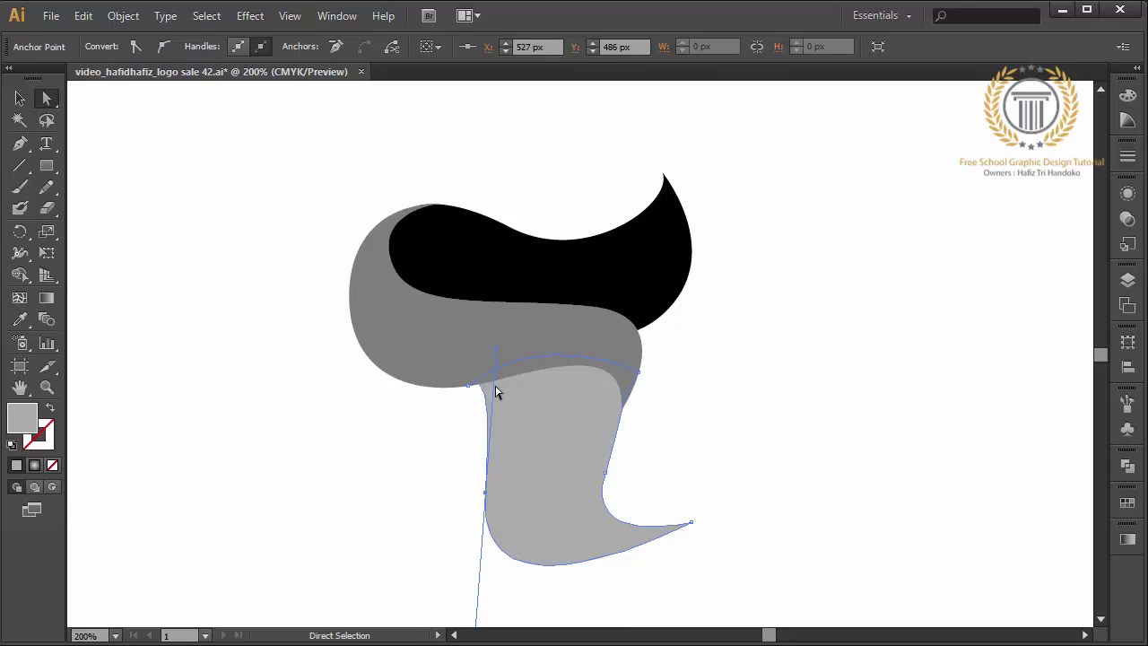
drag(496, 352, 541, 358)
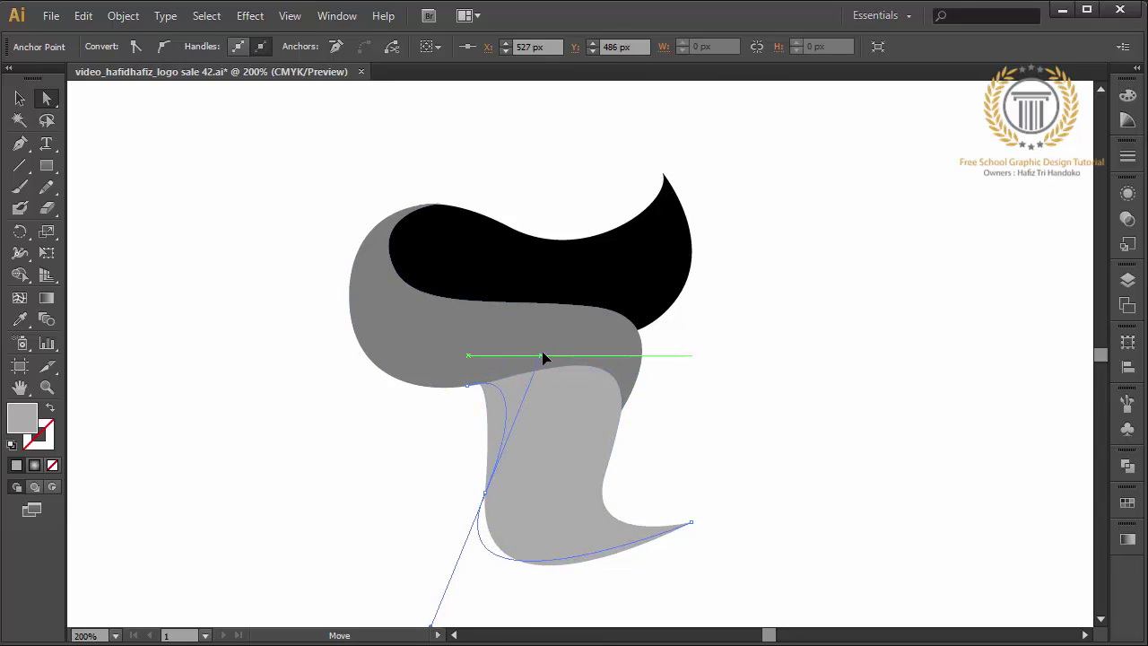
click(691, 526)
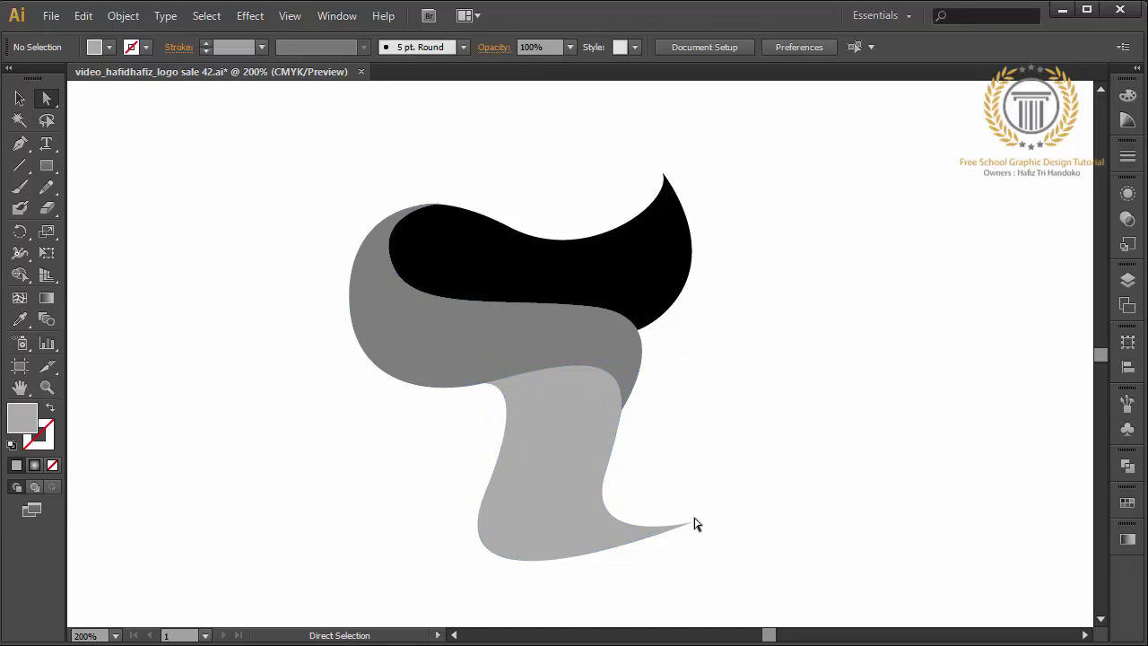
mouse_move(691, 523)
mouse_down()
mouse_move(691, 595)
mouse_move(683, 581)
mouse_up()
click(633, 480)
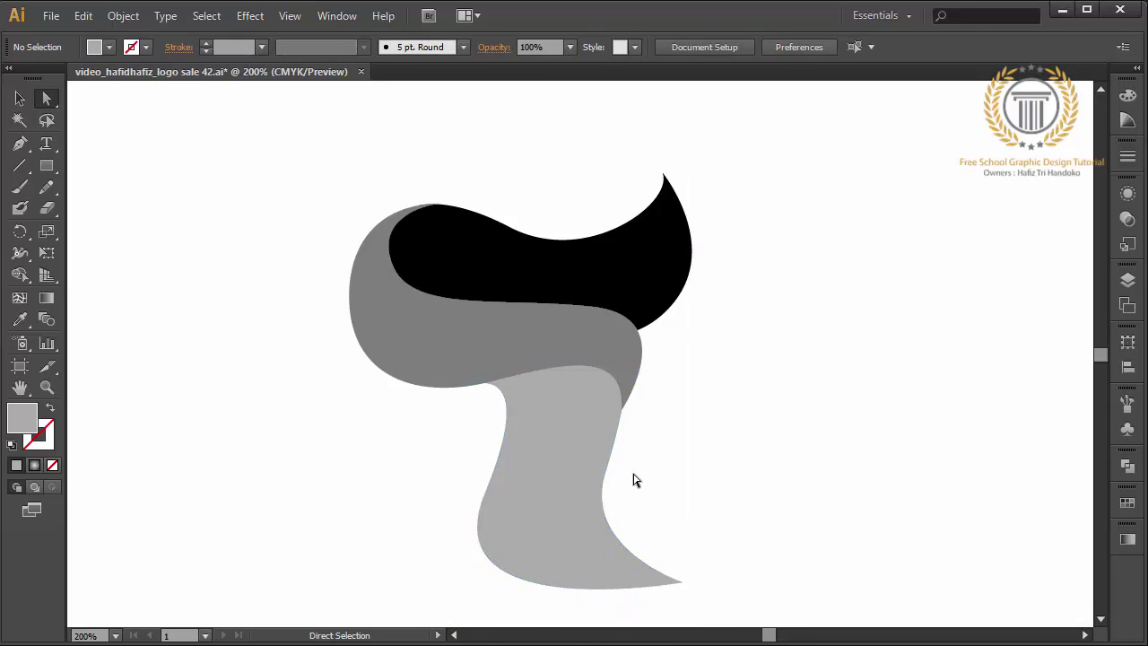
Step: Pull the mid-grey swoosh's right anchor down along the stem and realign the stem's upper-right anchor
click(604, 479)
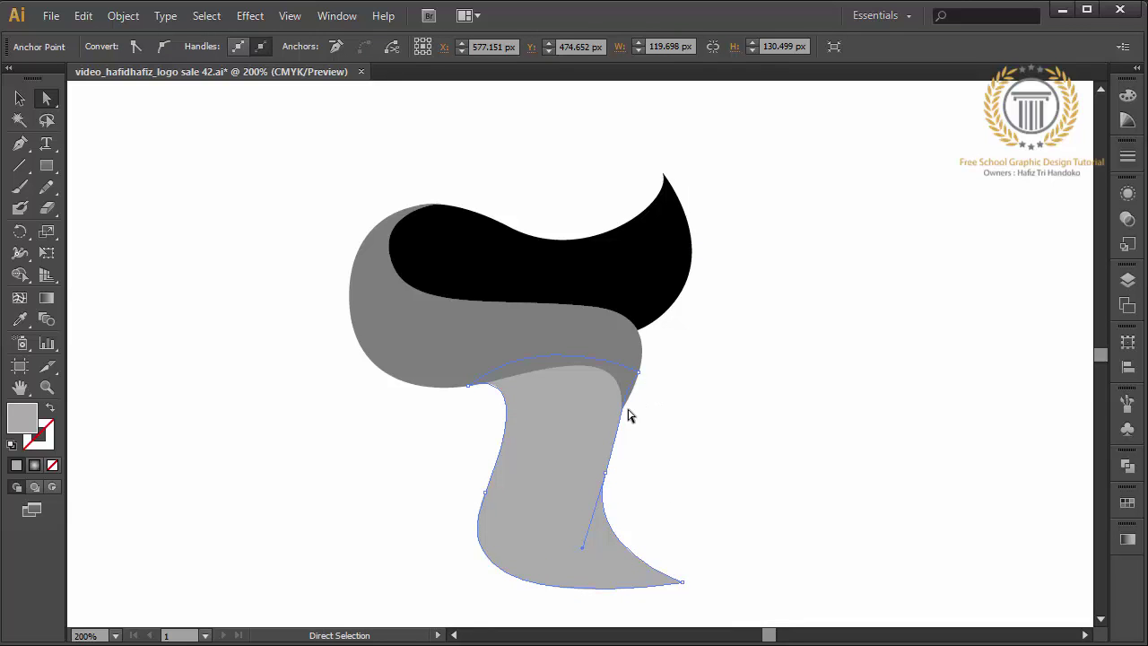
drag(631, 396, 606, 480)
drag(614, 420, 641, 380)
click(692, 359)
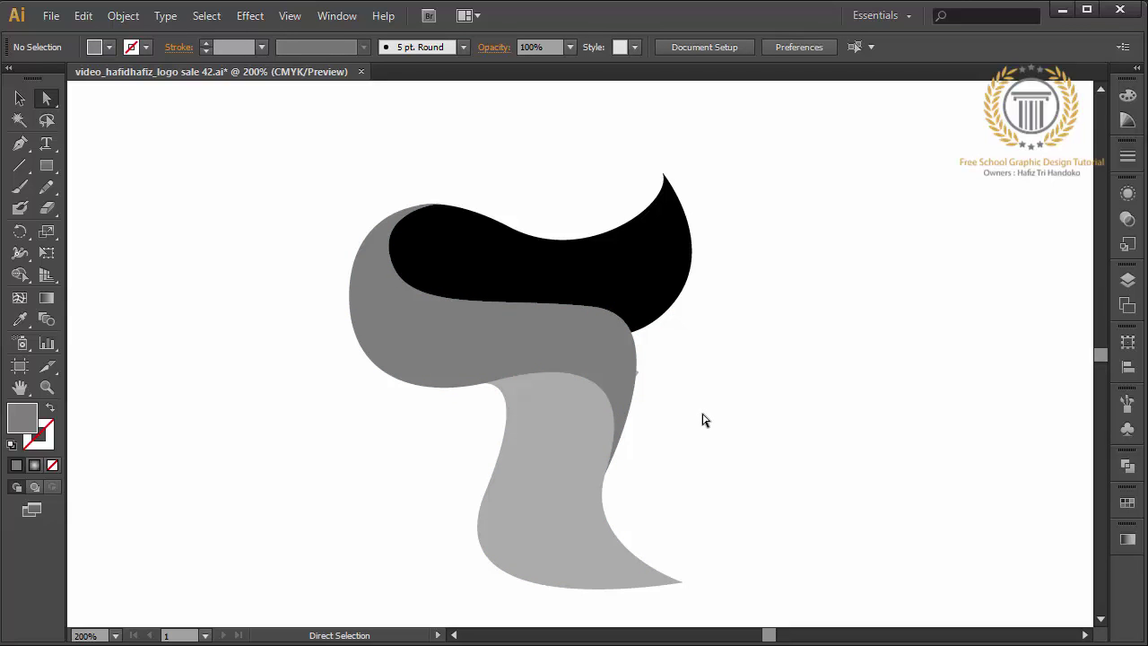
click(582, 456)
click(640, 376)
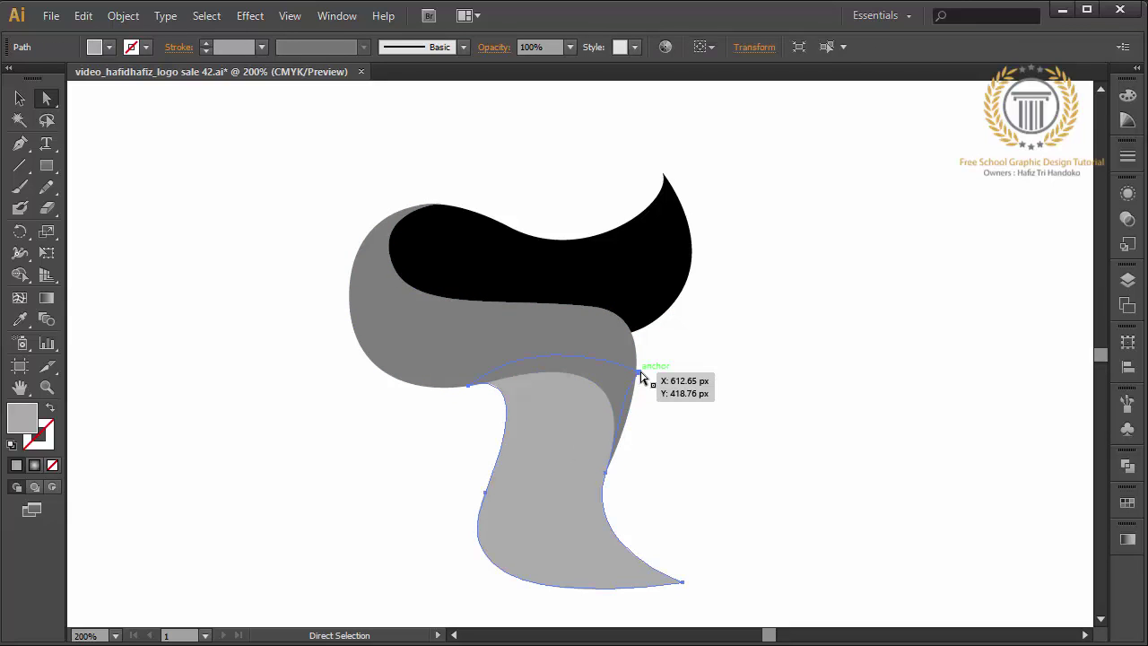
drag(640, 378, 623, 384)
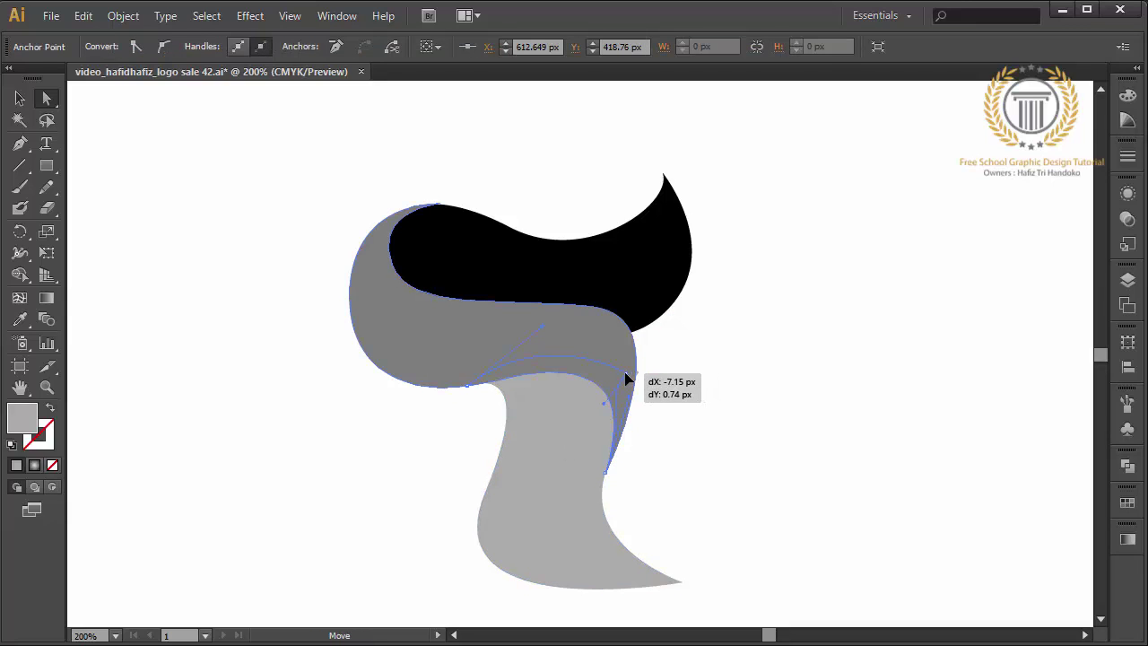
click(661, 404)
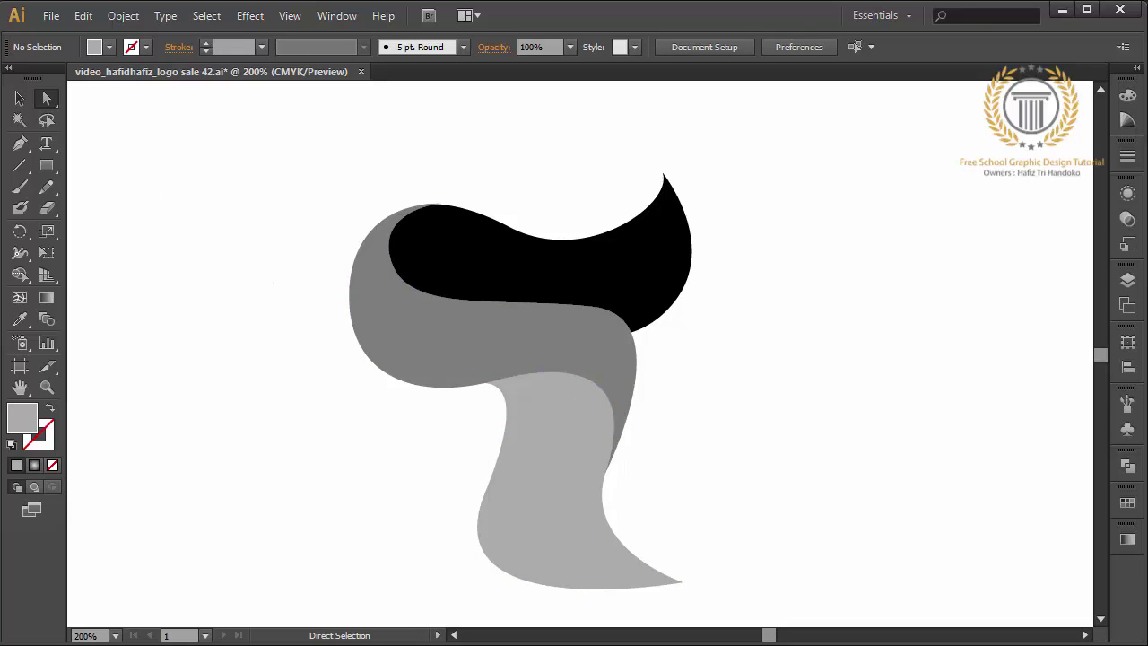
click(20, 186)
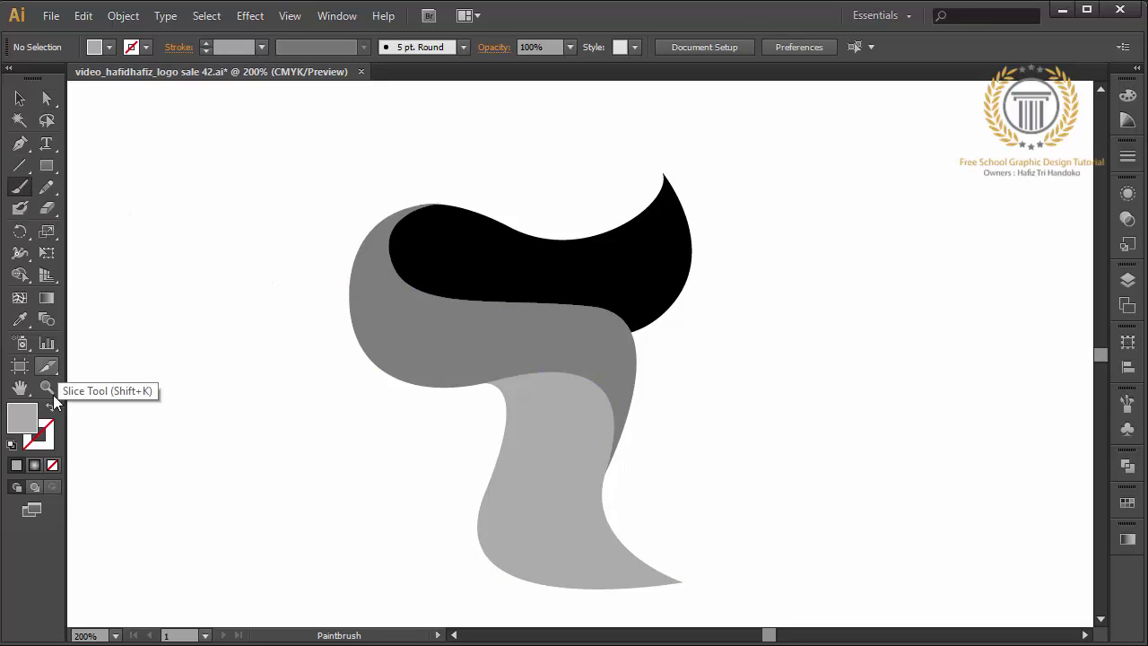
Step: Set the paintbrush colour to dark maroon 5B2535
double_click(23, 420)
drag(744, 295, 846, 327)
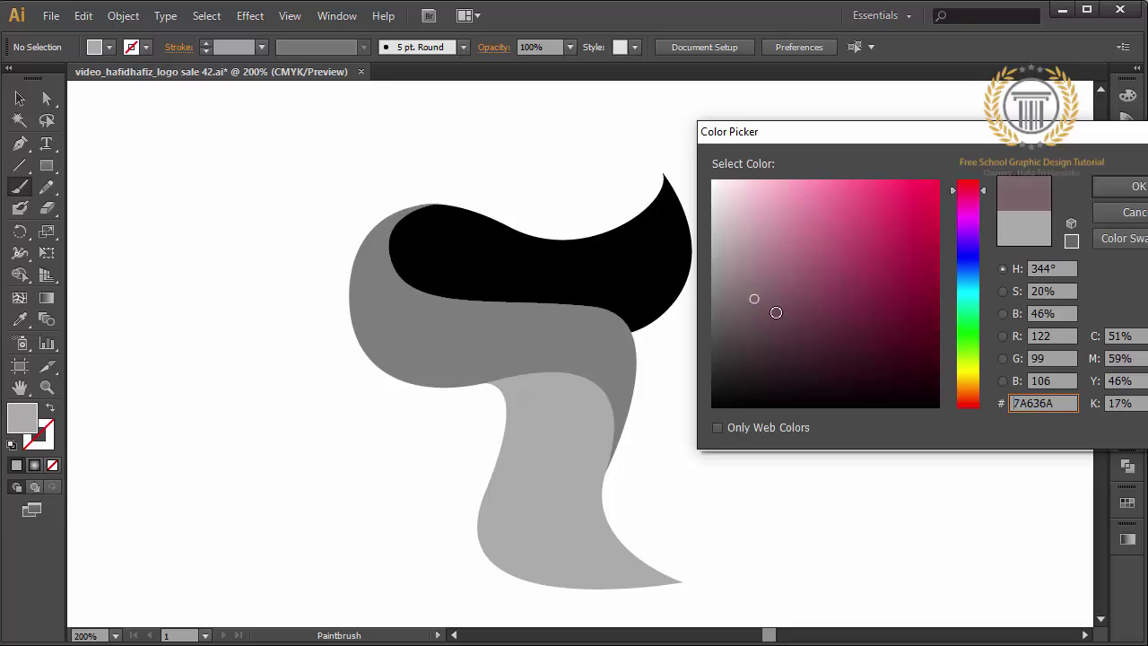
click(1109, 185)
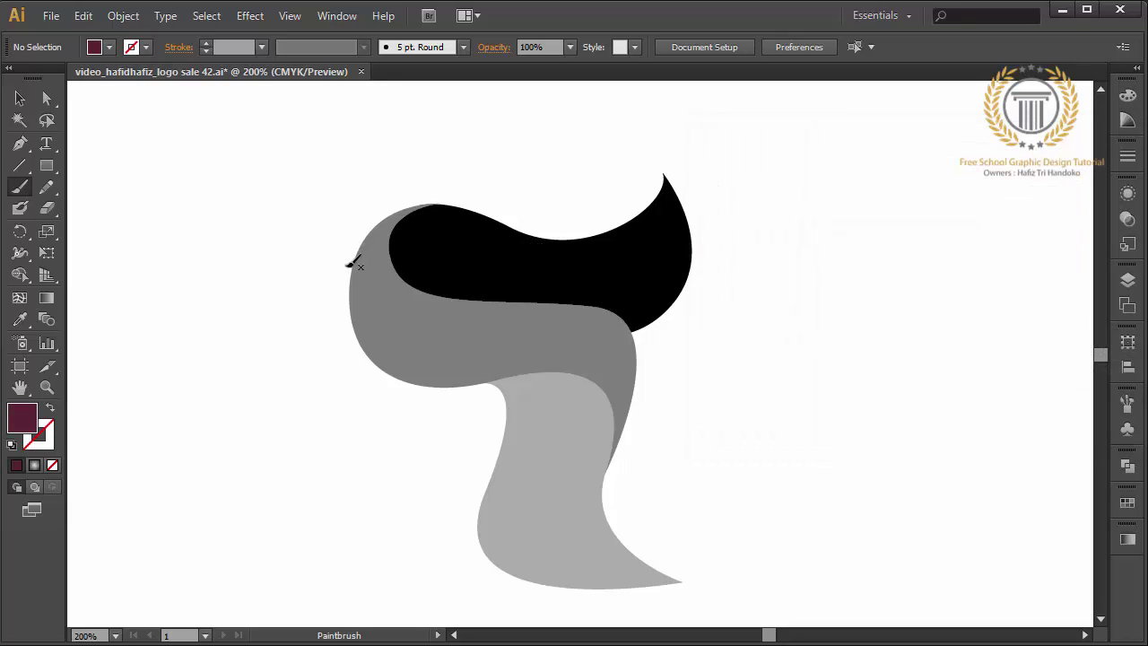
Step: Brush a large T across the swooshes and a lowercase t beside it
drag(299, 272, 817, 249)
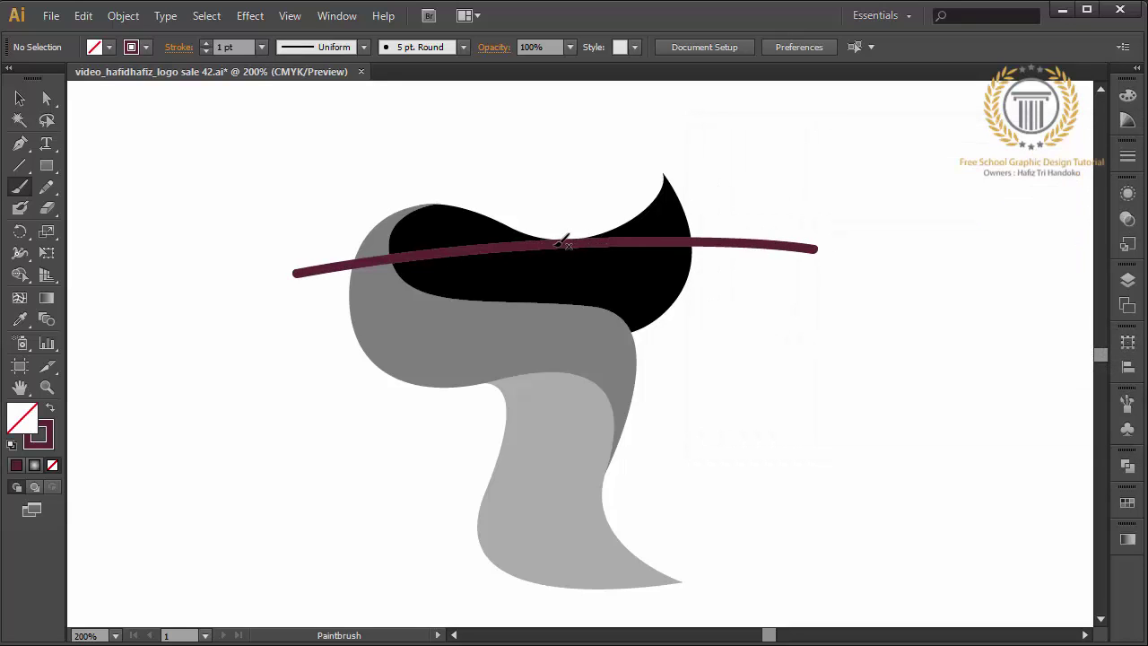
drag(556, 244, 564, 570)
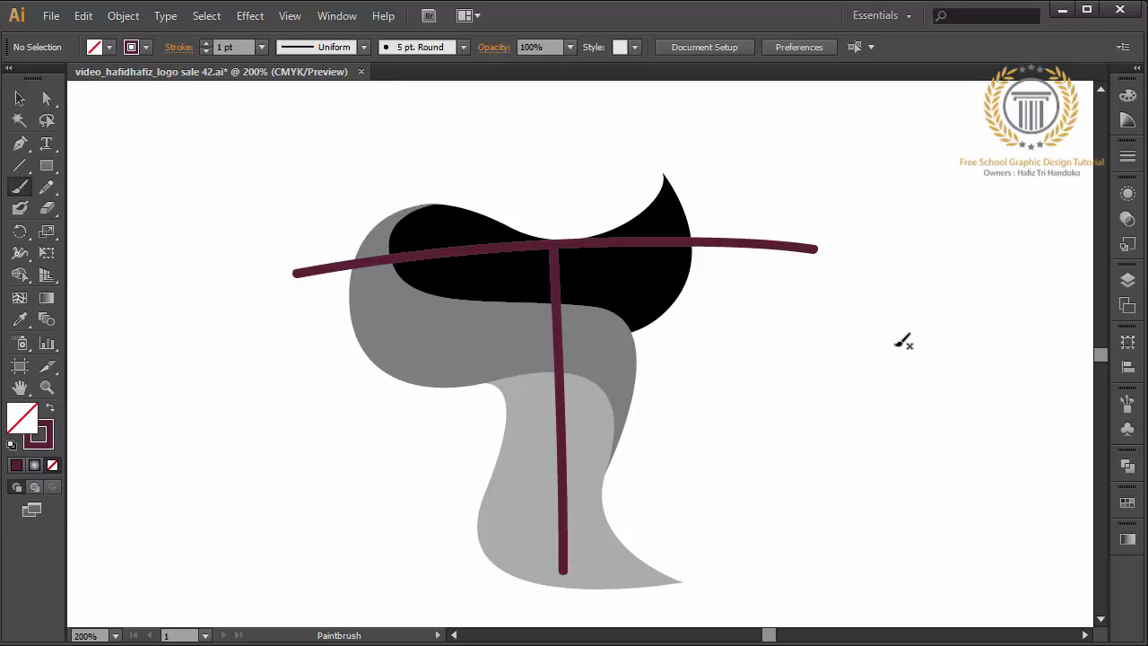
drag(842, 323, 932, 468)
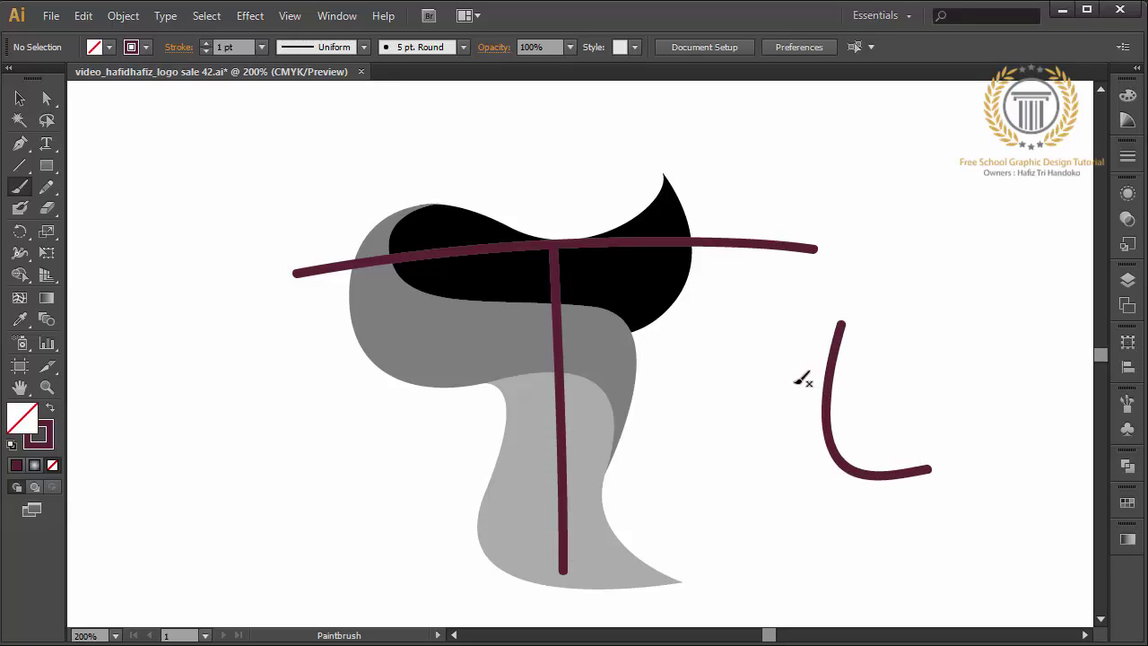
drag(793, 383, 879, 382)
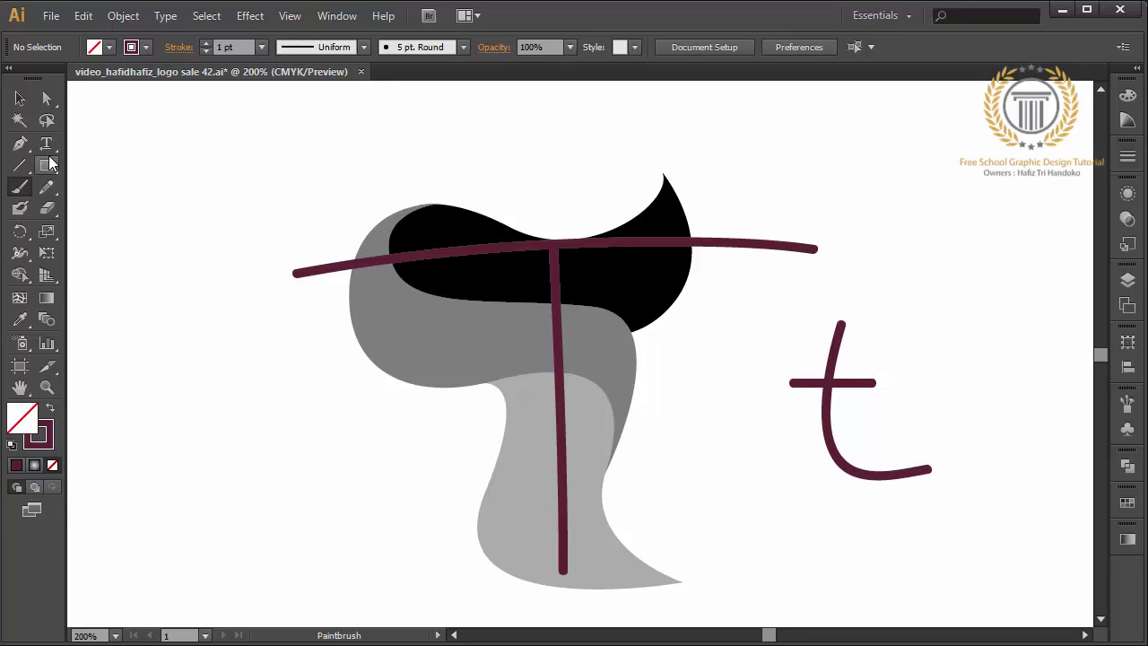
click(47, 143)
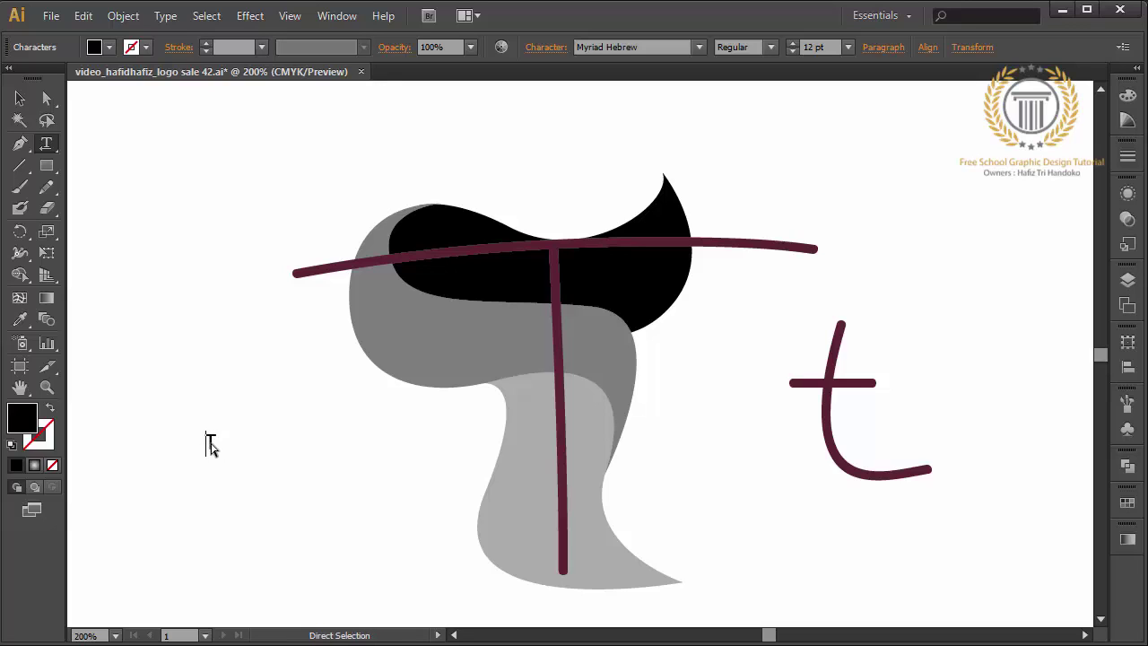
click(216, 445)
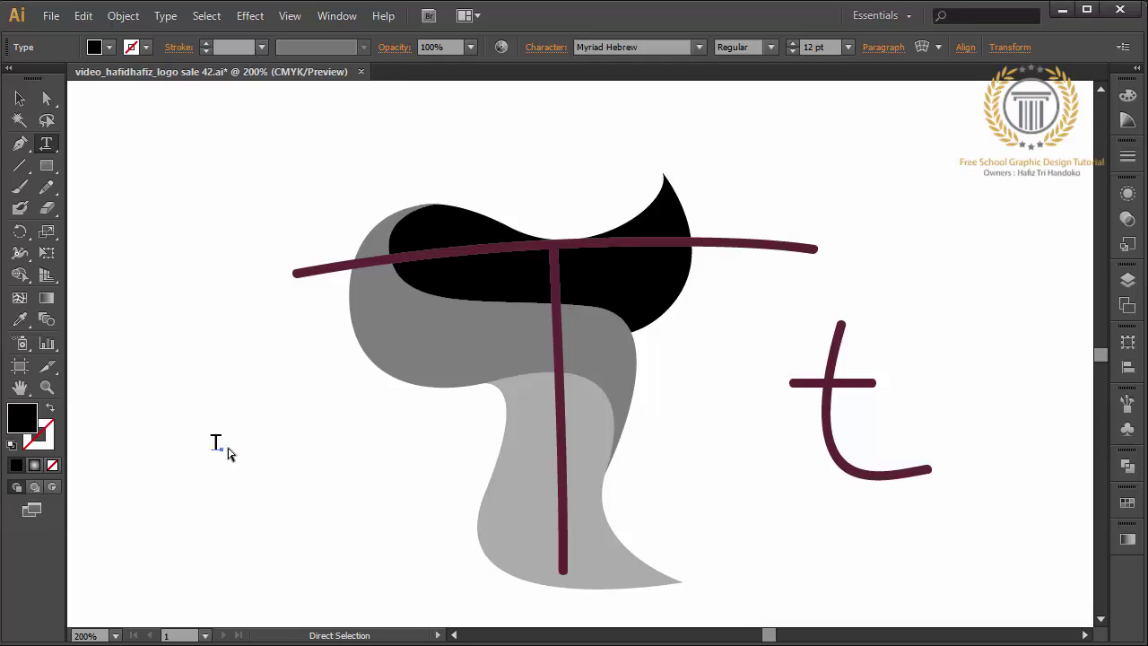
click(22, 100)
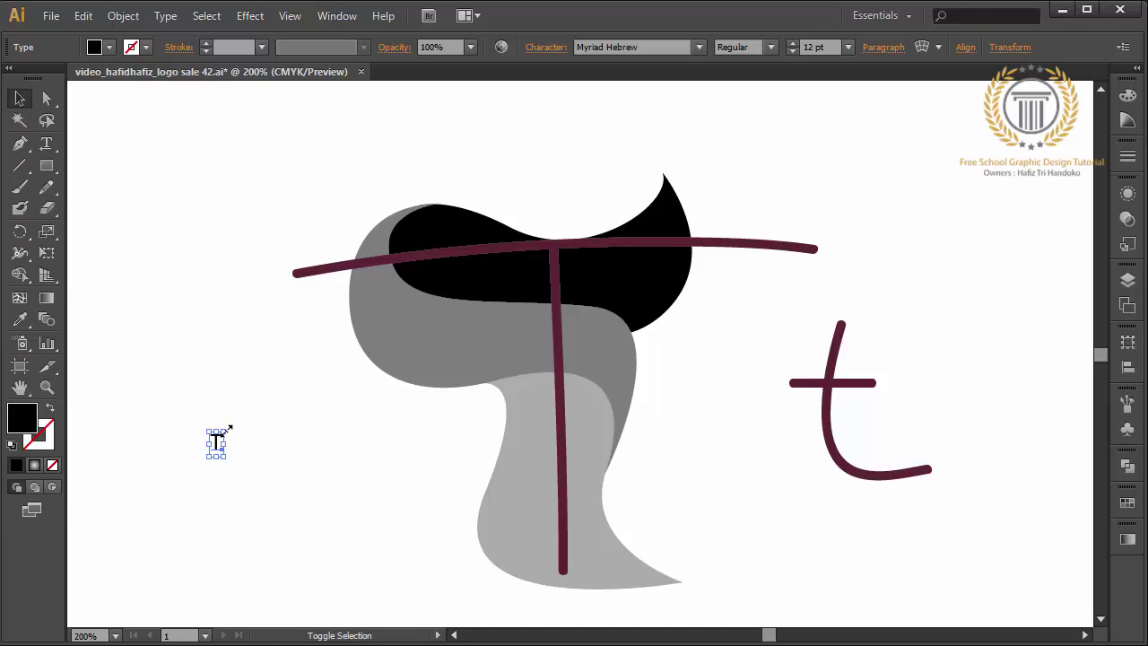
drag(230, 429, 309, 259)
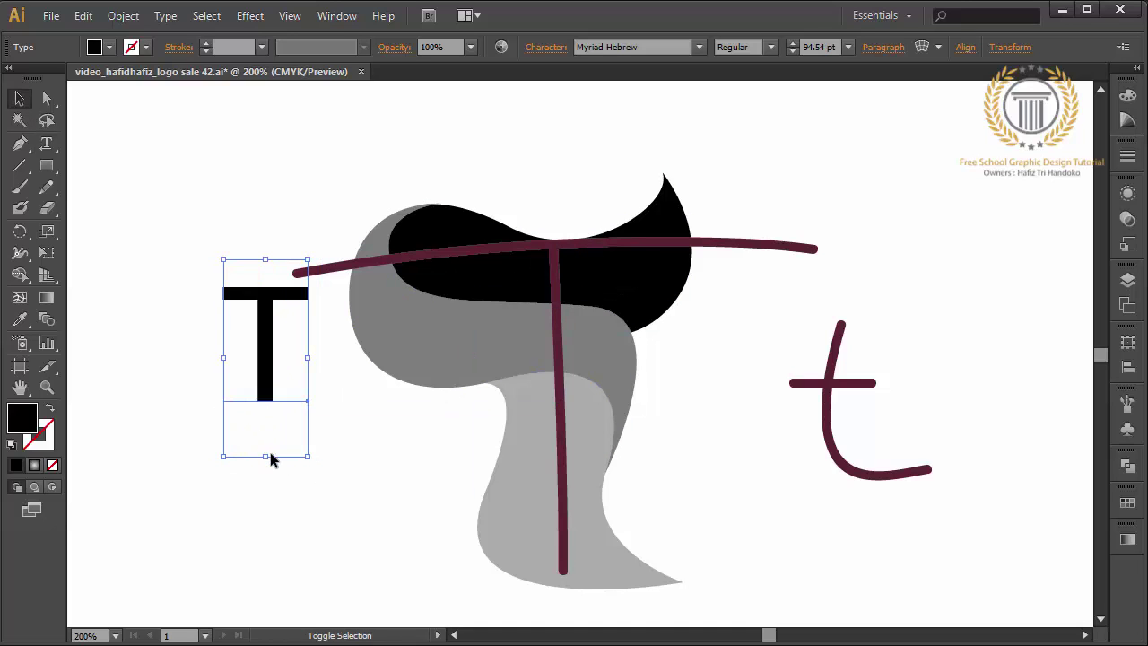
drag(267, 457, 270, 558)
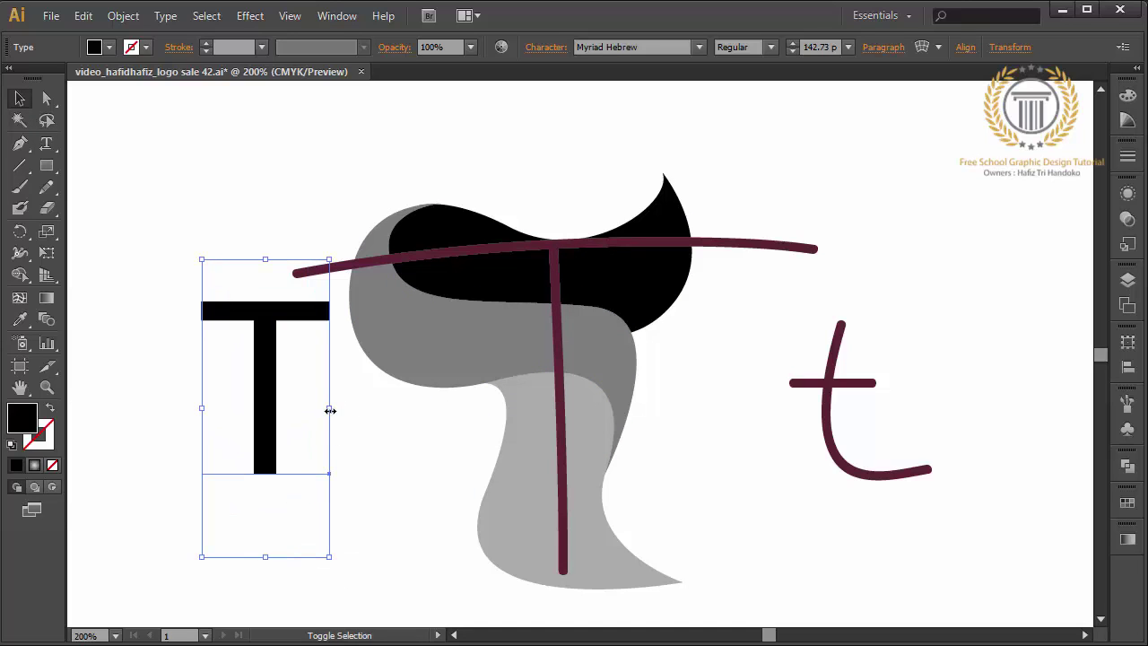
drag(330, 410, 522, 408)
drag(347, 402, 537, 518)
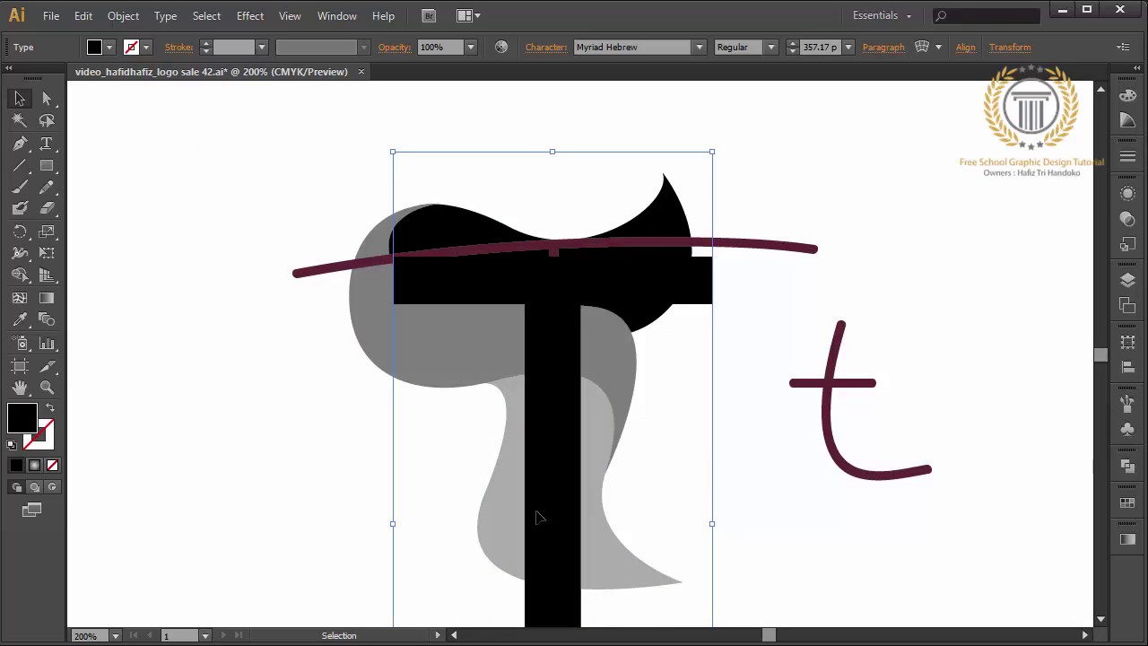
key(Delete)
Step: Delete the maroon T and t sketch strokes from the canvas
click(564, 462)
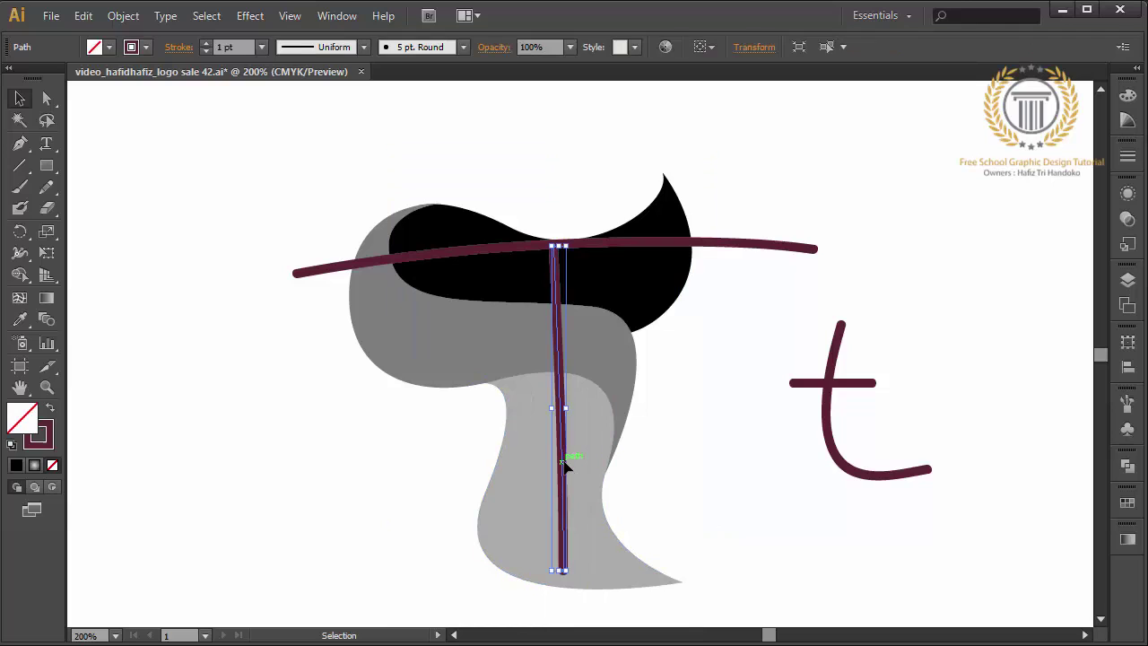
key(Delete)
drag(775, 231, 877, 455)
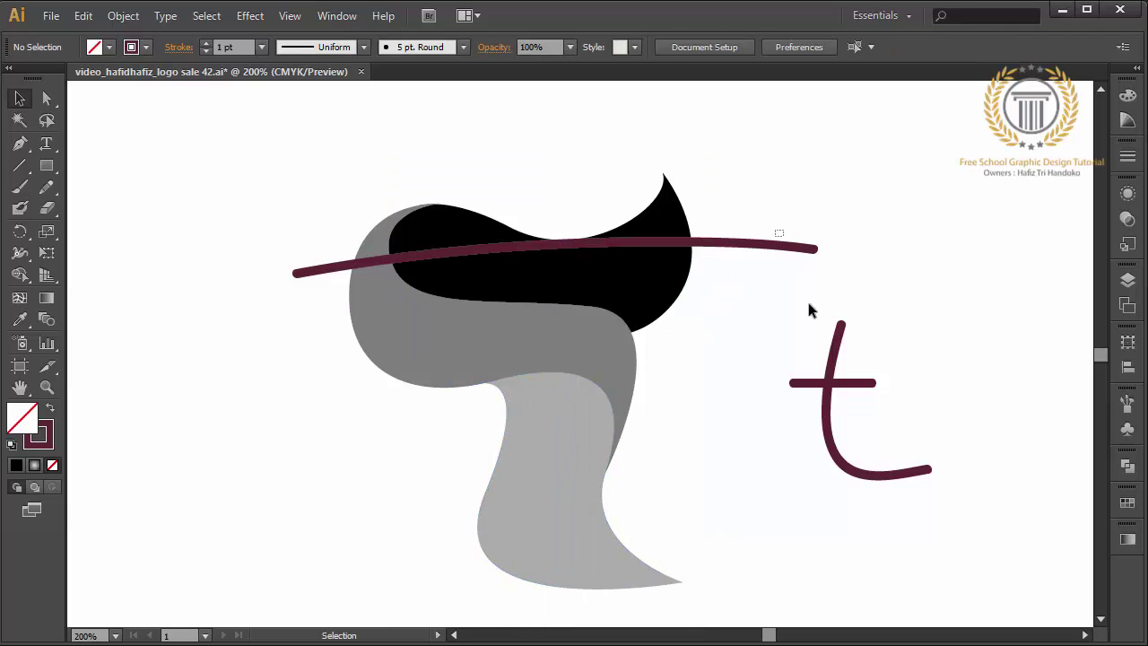
key(Delete)
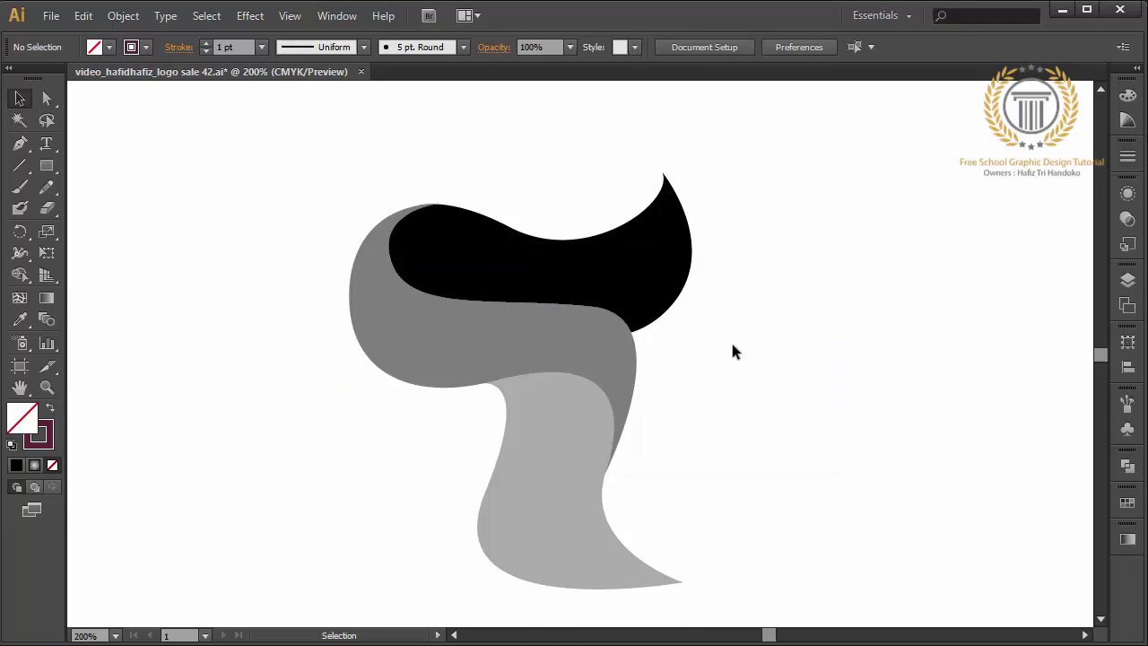
Step: Select the three swoosh shapes and shift them up and to the left
click(549, 377)
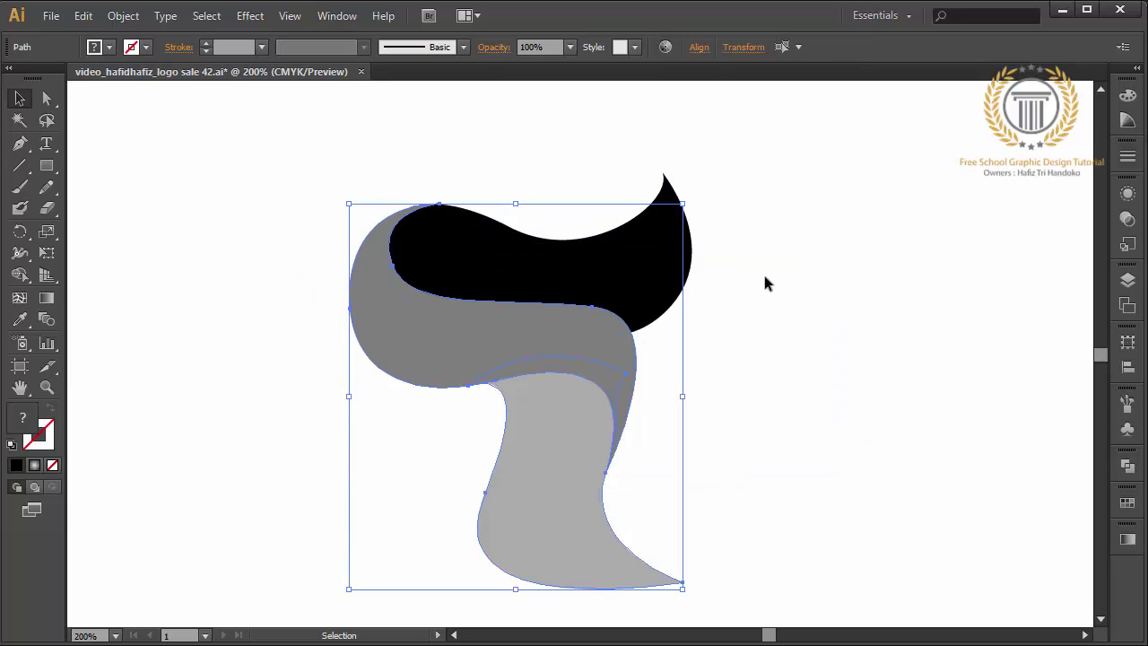
mouse_move(767, 284)
mouse_down()
mouse_move(554, 381)
mouse_move(370, 348)
mouse_up()
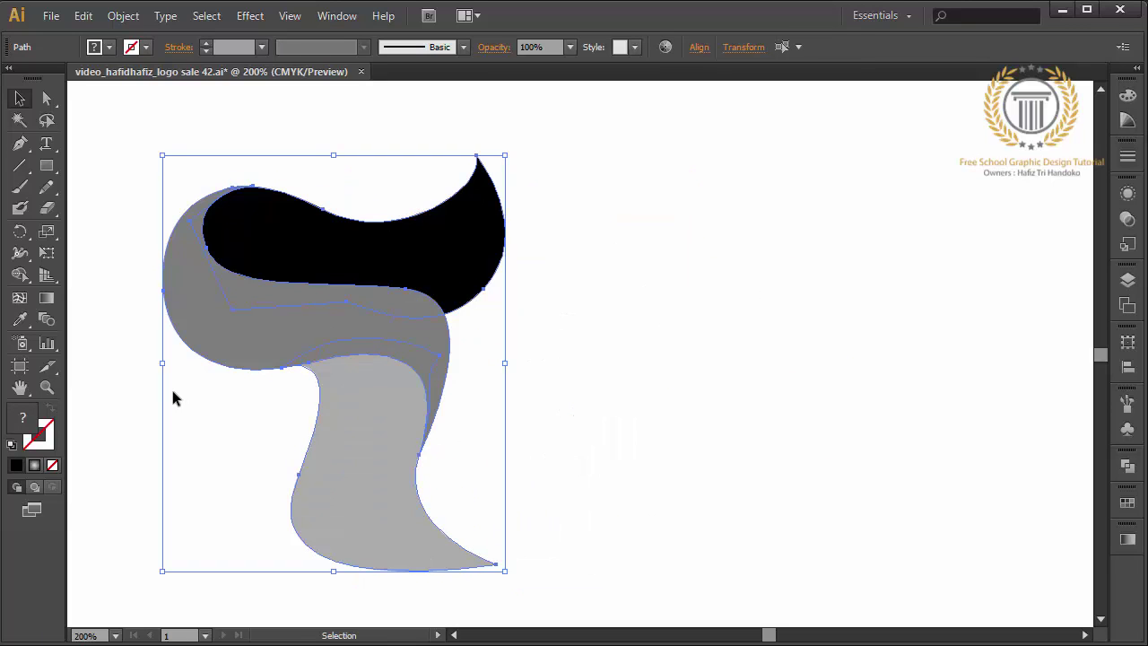
click(173, 398)
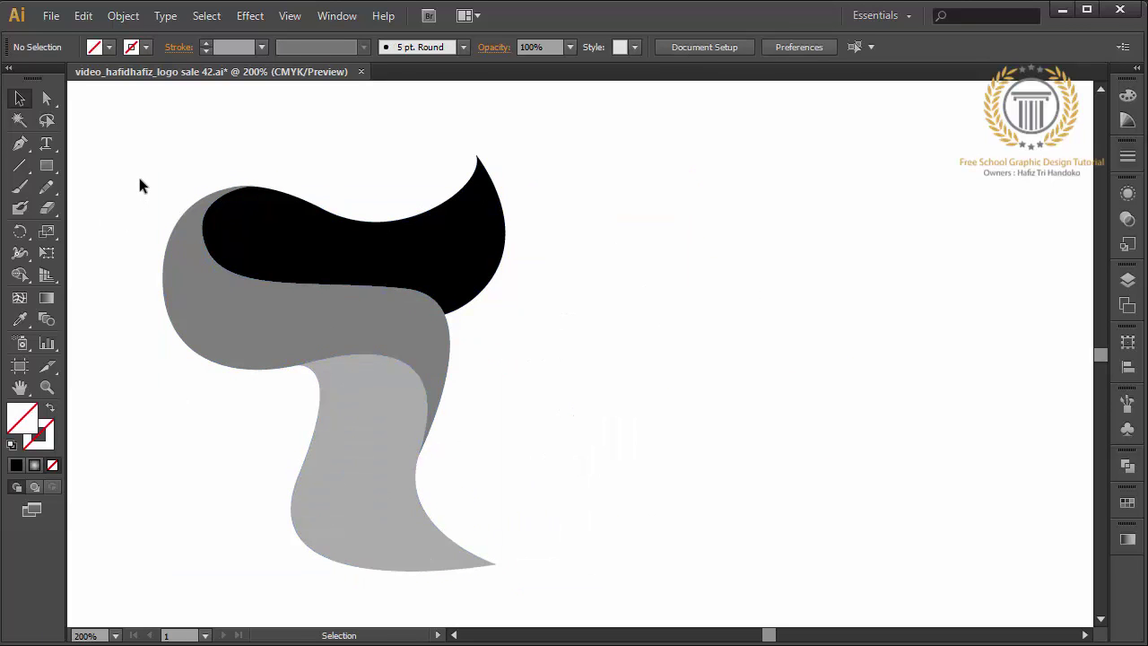
click(19, 144)
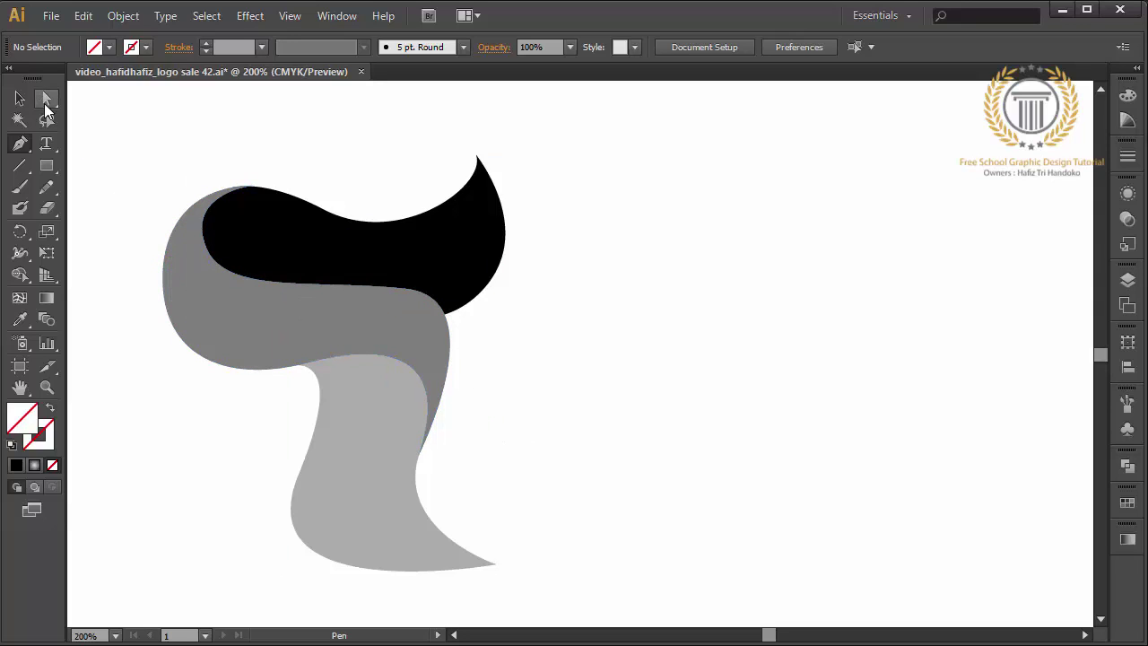
Step: Fill the middle grey swoosh with the red-yellow gradient, running from yellow at upper right to red at lower left
click(19, 99)
click(260, 311)
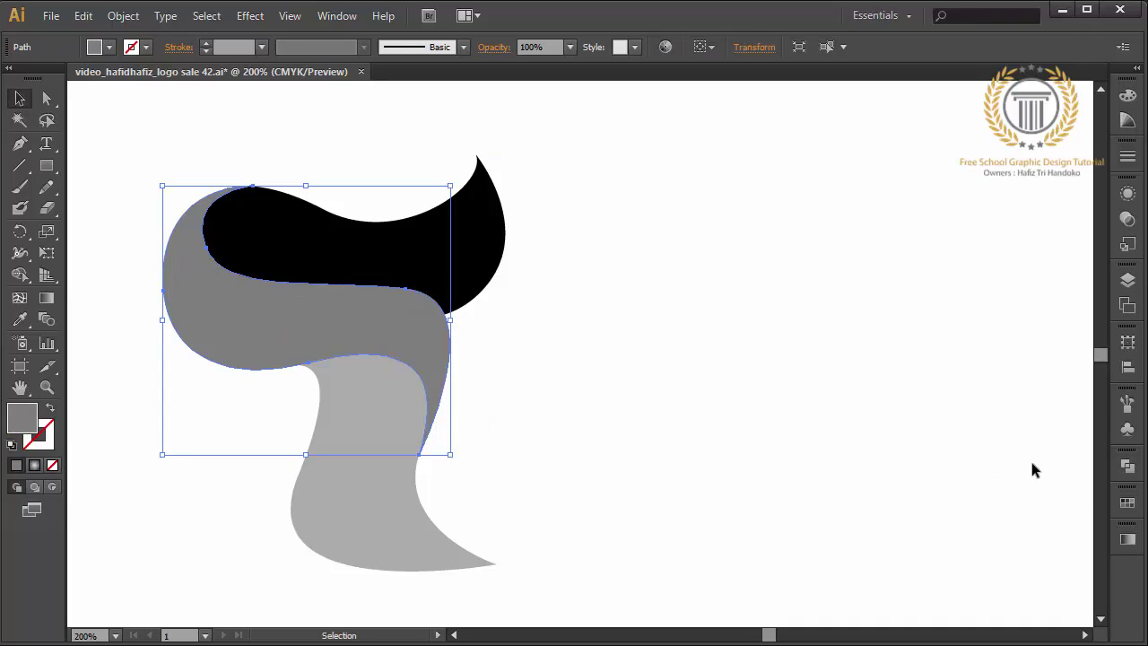
click(1128, 503)
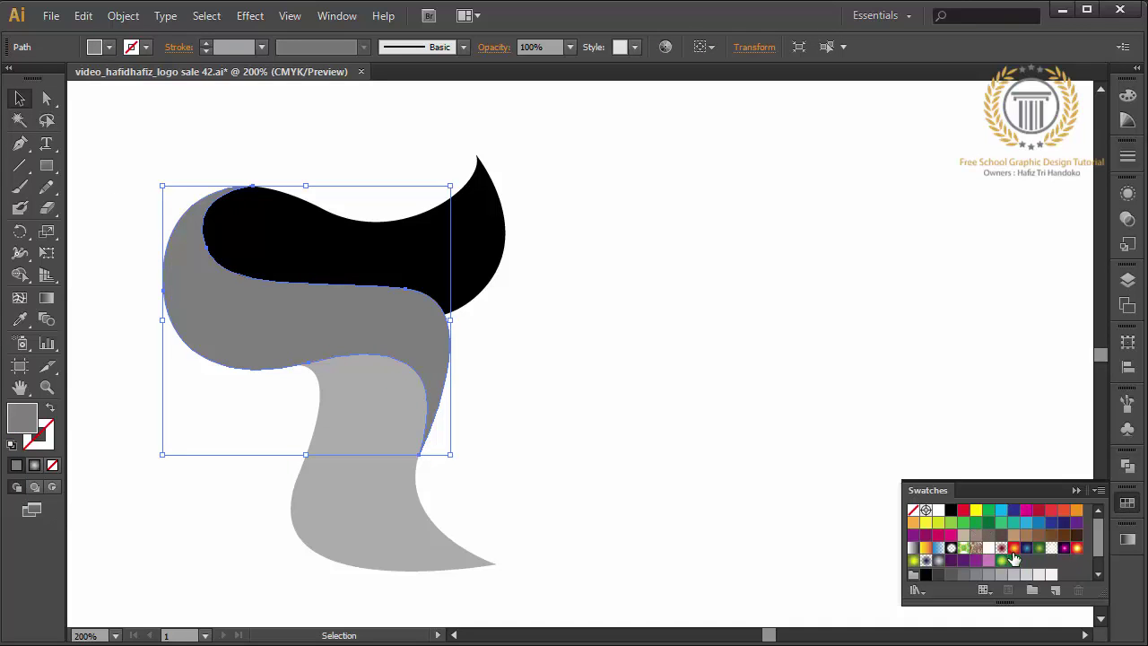
click(1014, 548)
key(g)
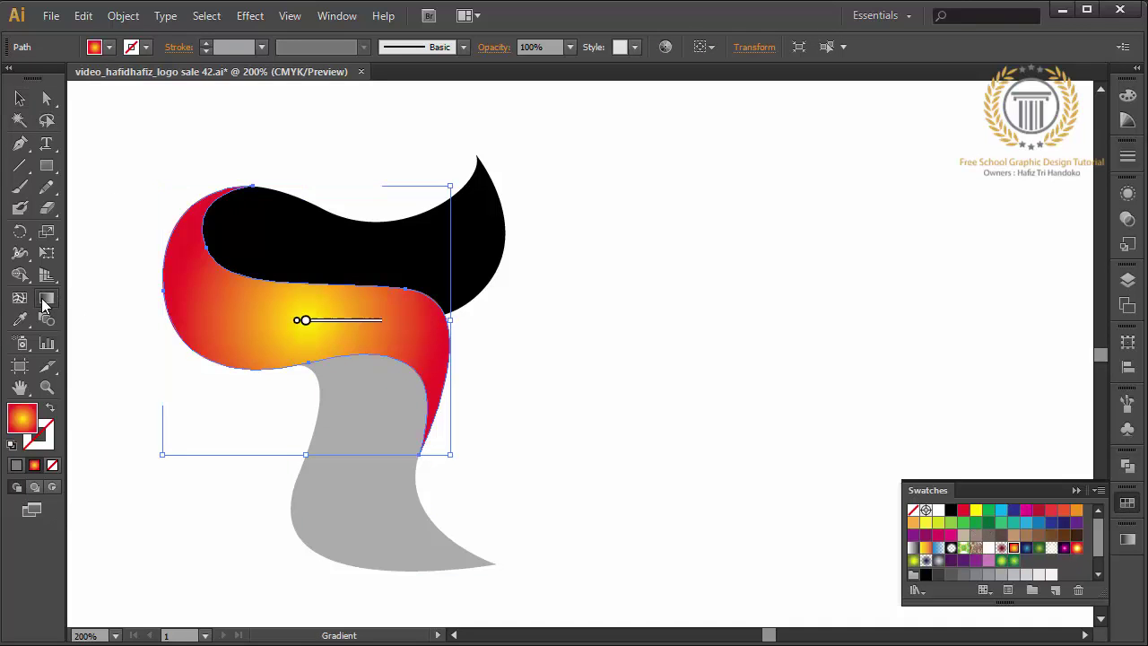
drag(394, 271, 160, 405)
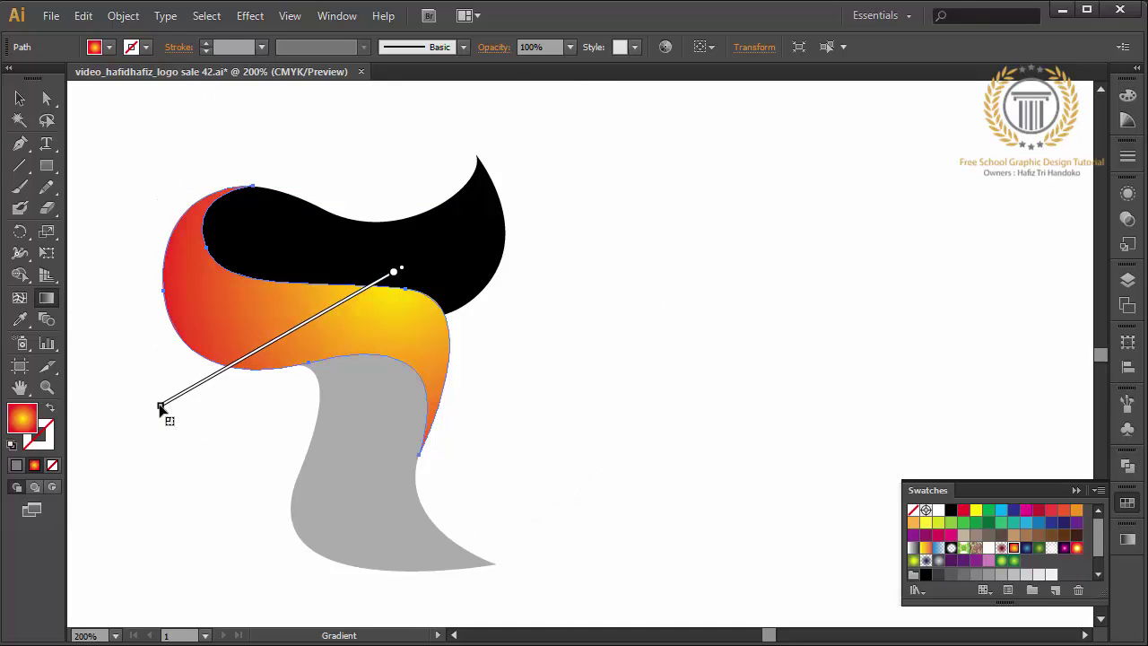
click(20, 99)
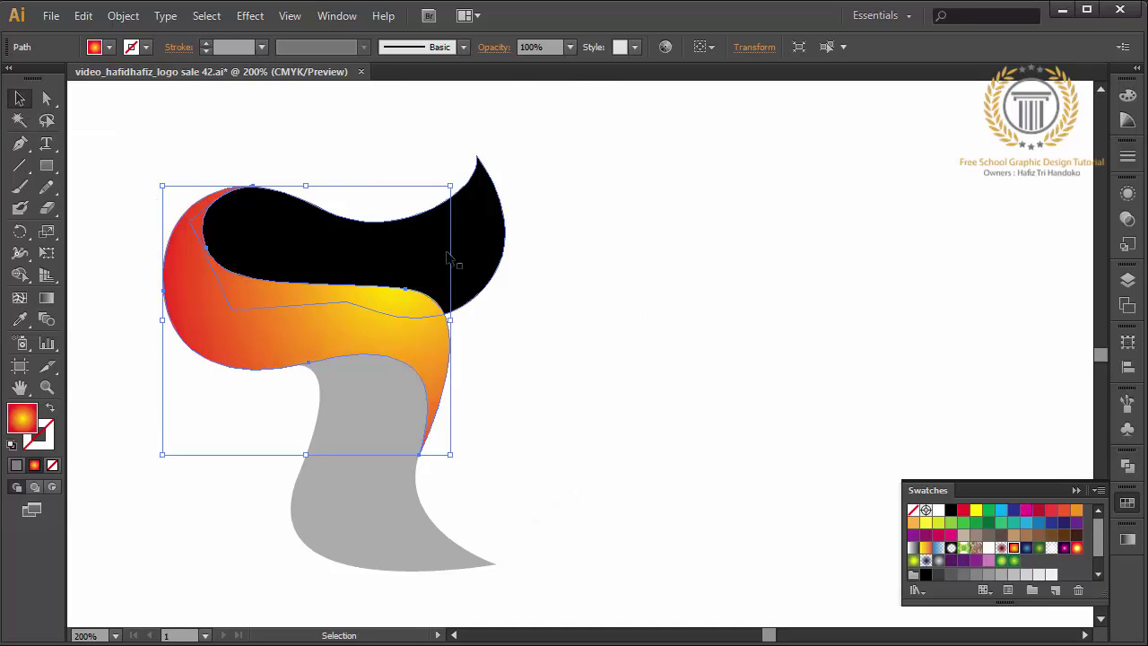
click(427, 260)
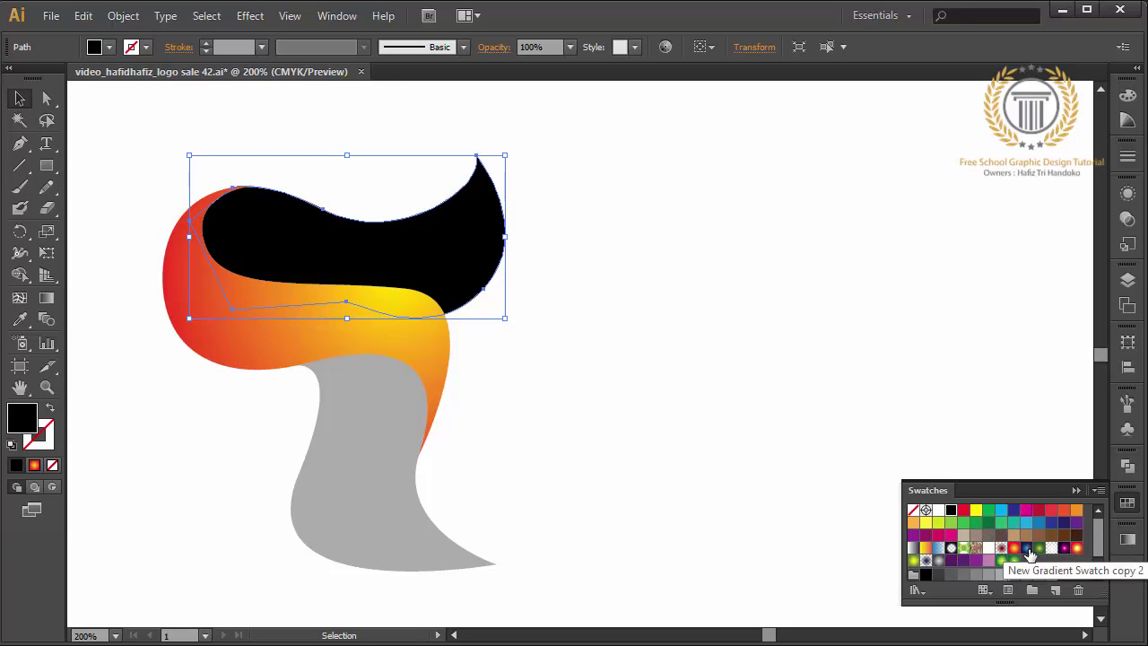
Step: Give the black top swoosh a green gradient, dark at lower left to yellow-green at its tip
click(1028, 549)
click(47, 297)
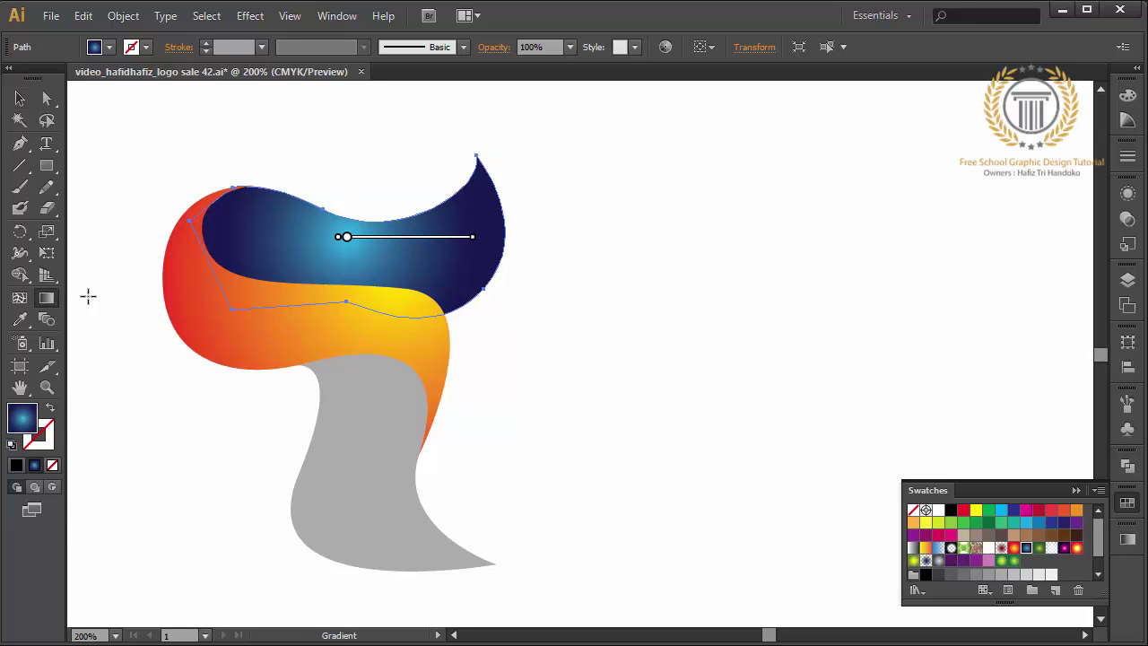
drag(180, 229, 551, 260)
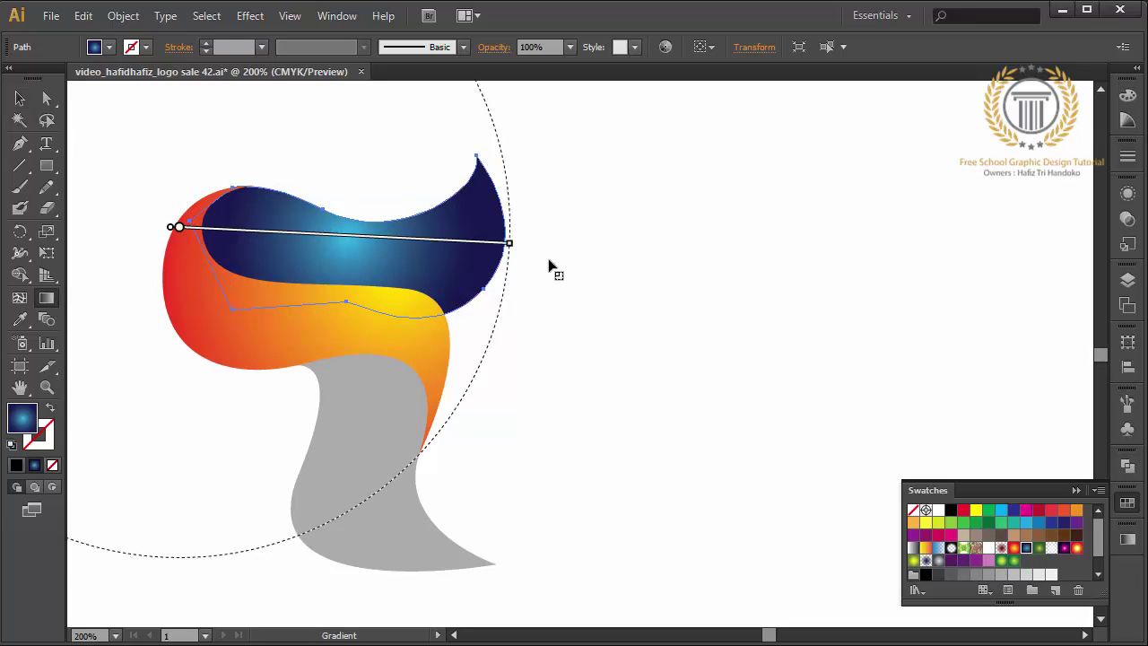
drag(494, 164, 260, 323)
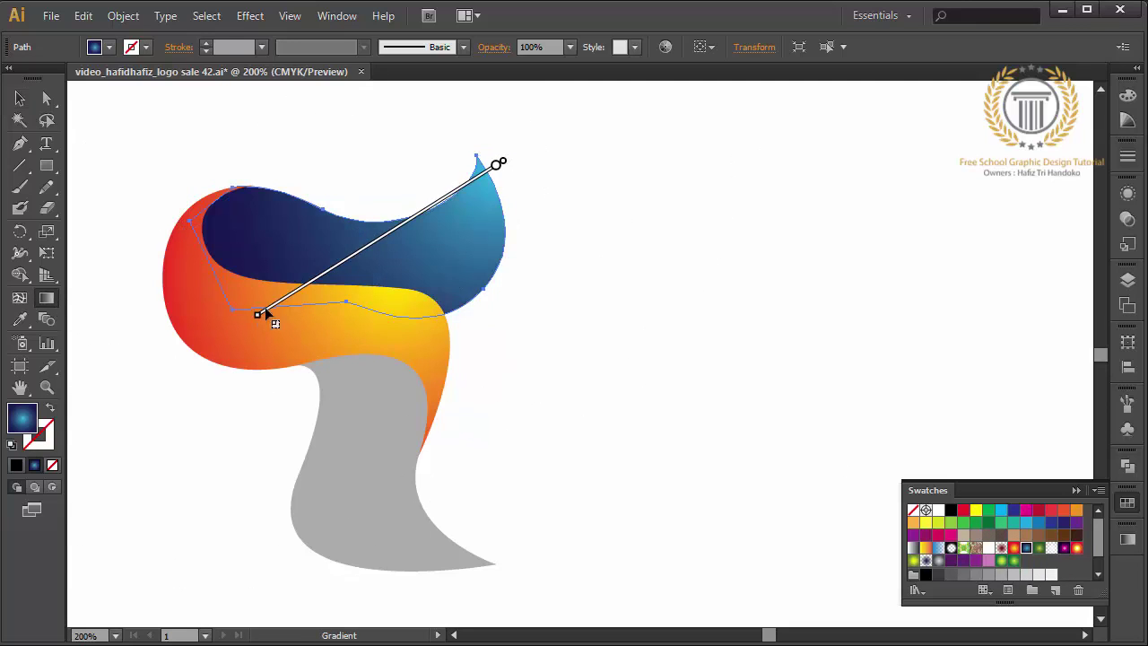
drag(529, 168, 224, 384)
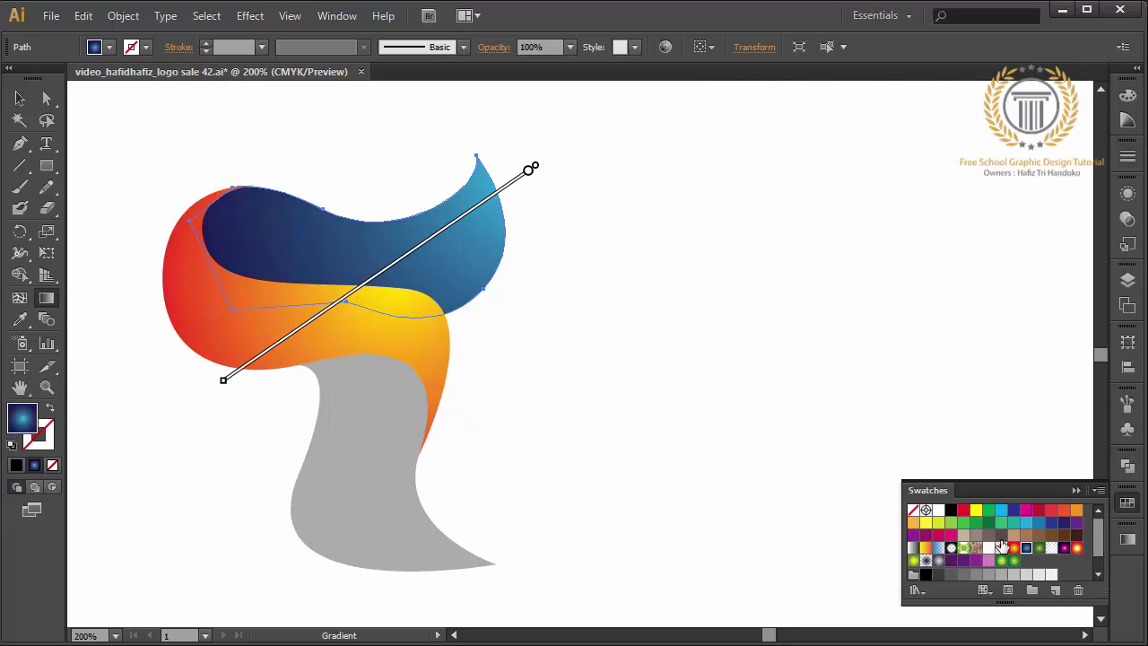
click(1039, 549)
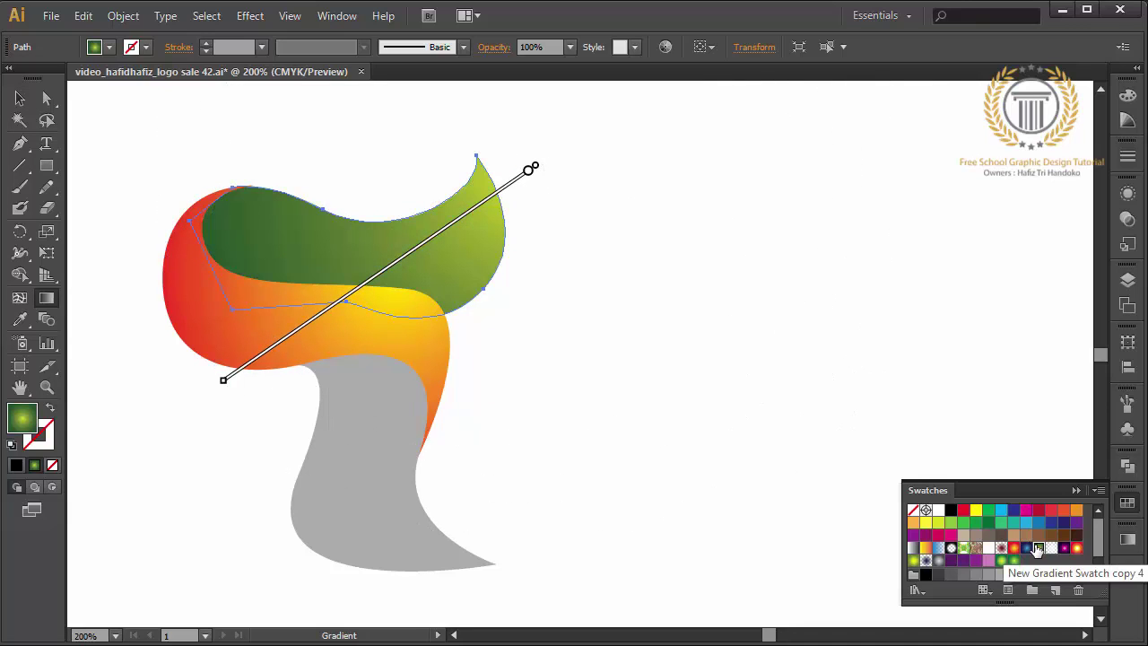
click(20, 98)
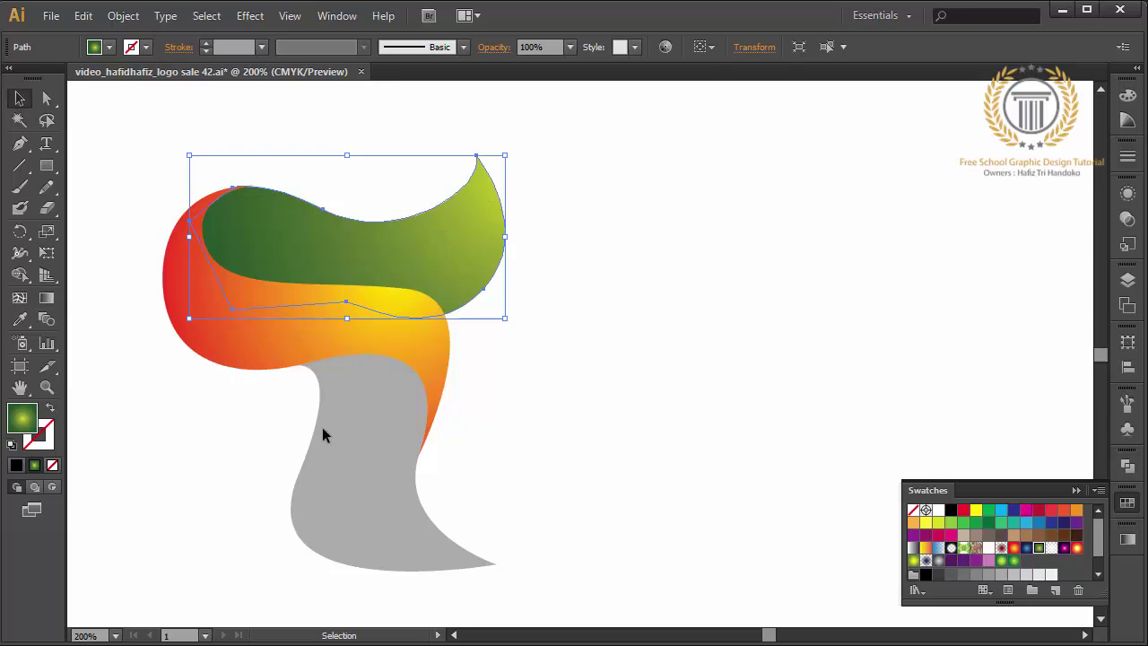
click(342, 455)
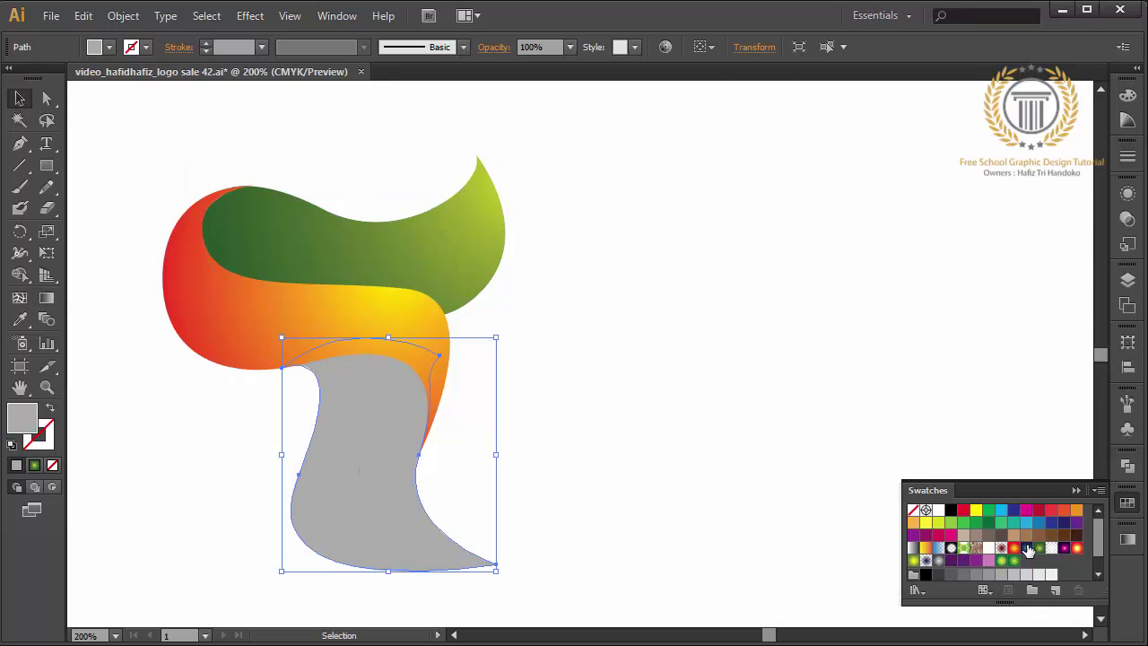
Step: Fill the grey stem with the blue gradient running vertically, navy at top to light blue at bottom
click(1028, 549)
click(46, 298)
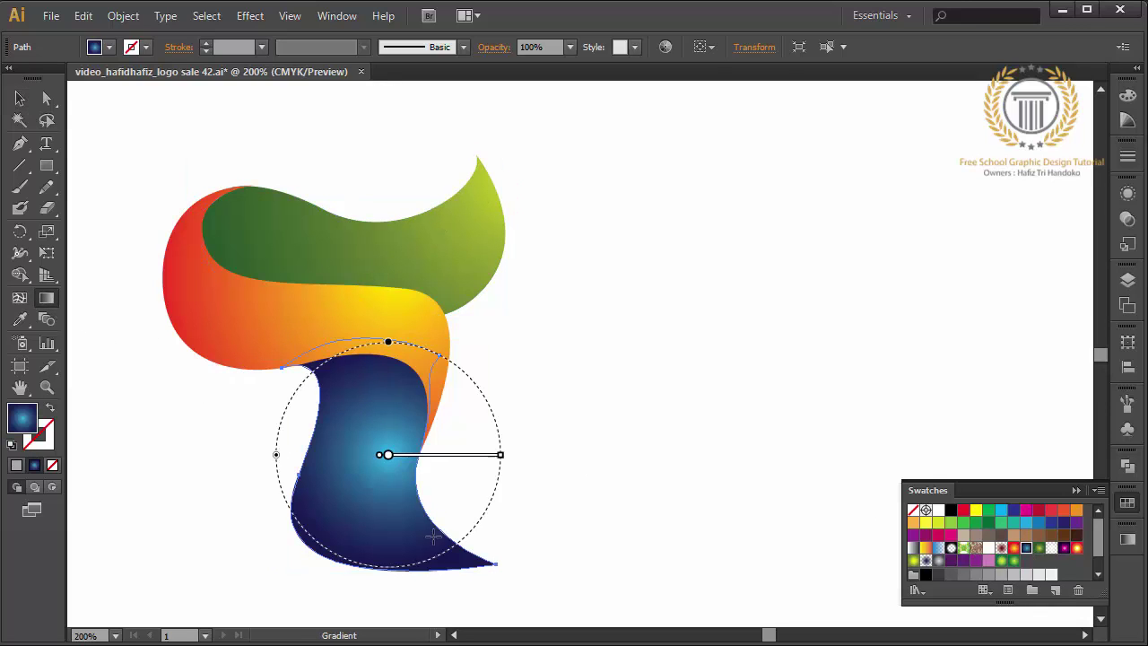
drag(451, 572, 437, 405)
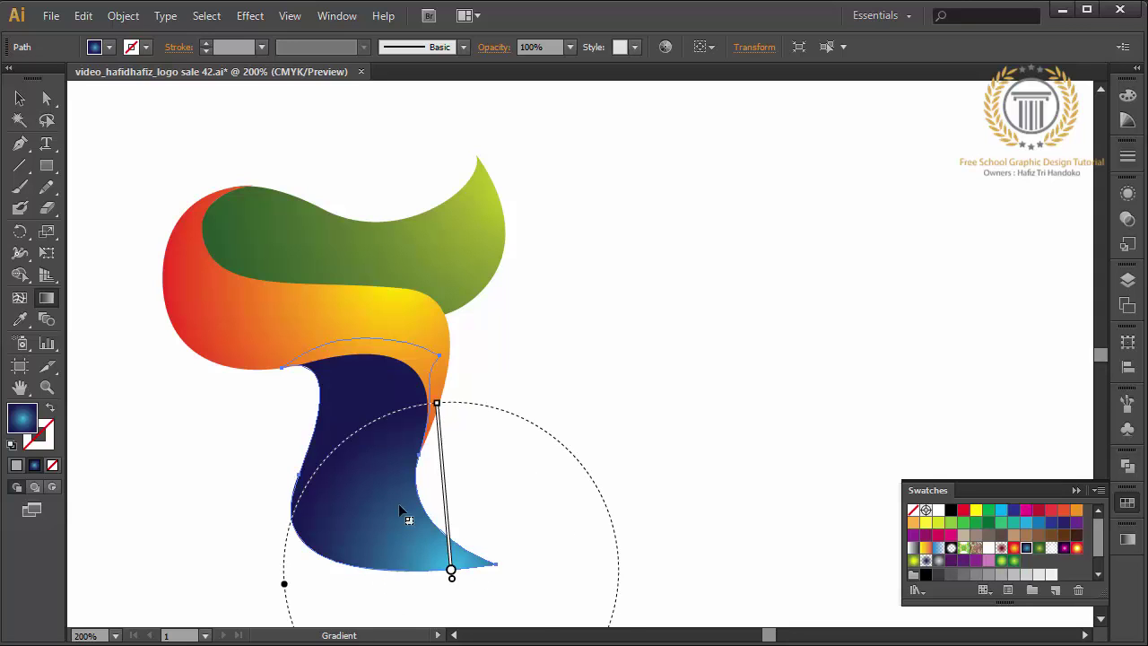
drag(386, 594, 409, 316)
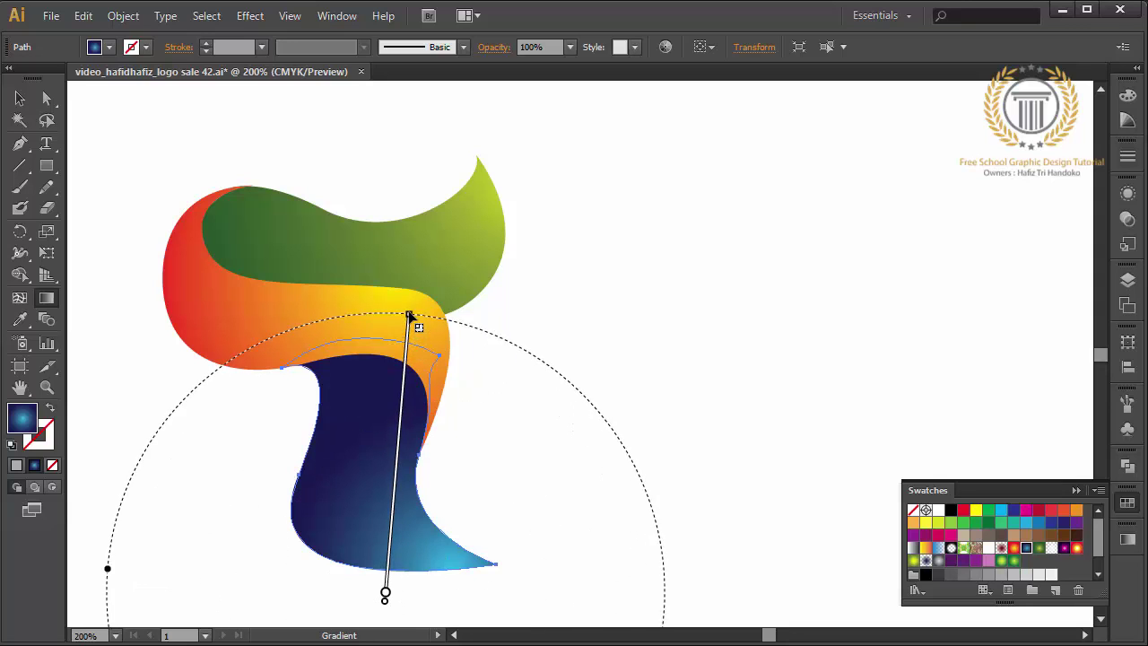
click(20, 97)
drag(141, 135, 513, 477)
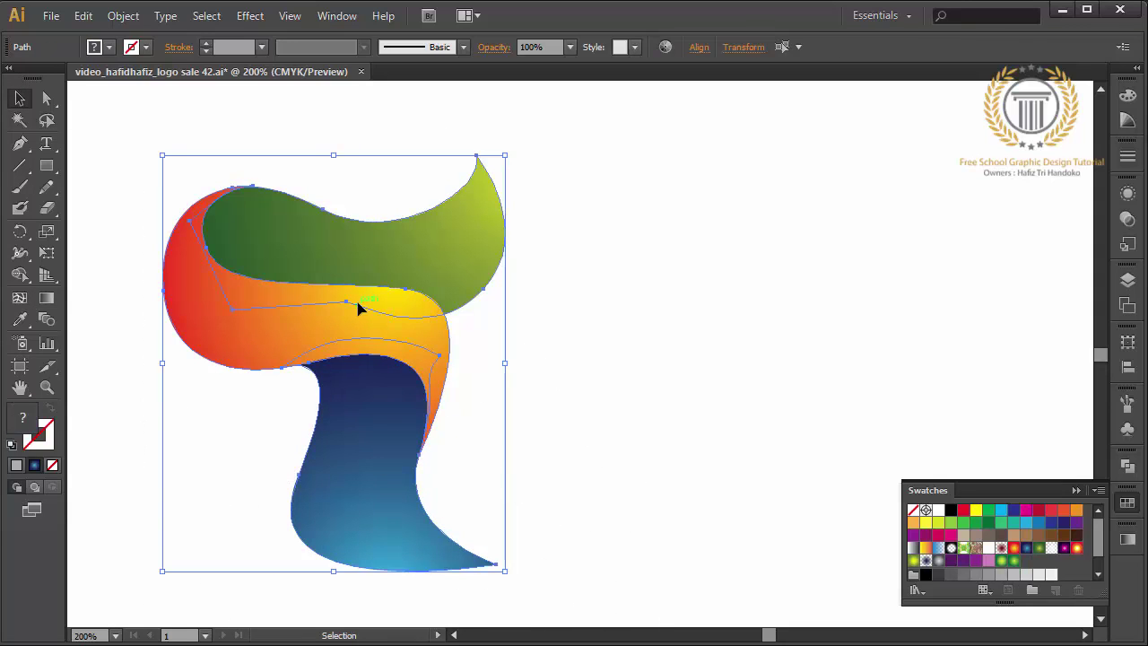
Step: Move the whole logo to the right and collapse the Swatches panel
drag(357, 308, 465, 309)
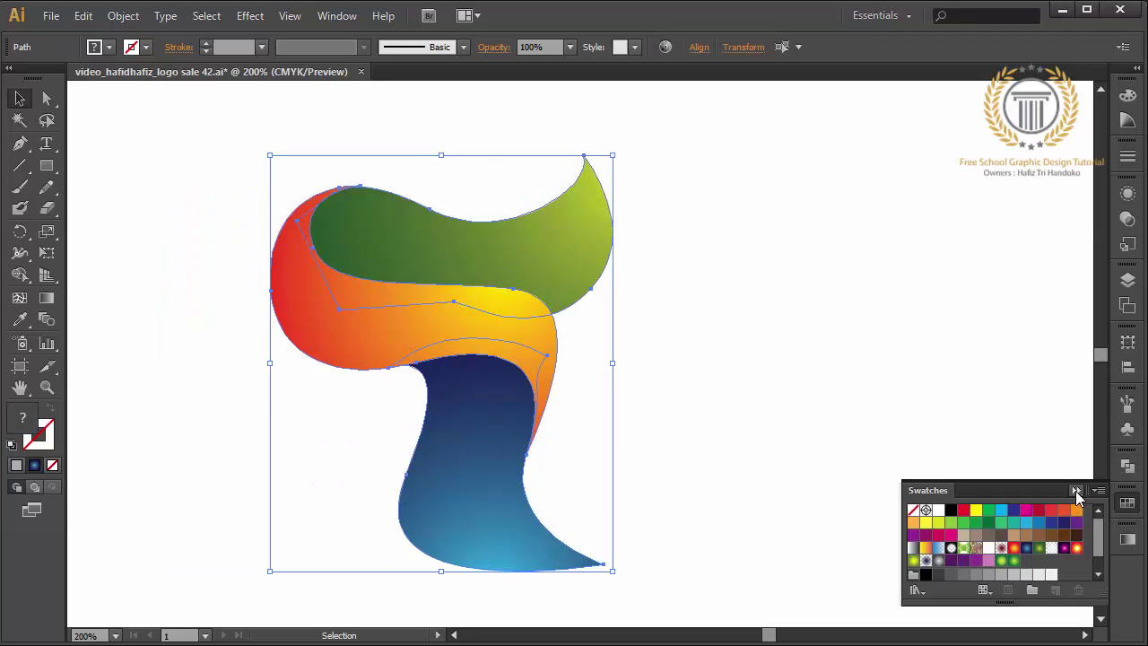
click(1076, 491)
click(825, 463)
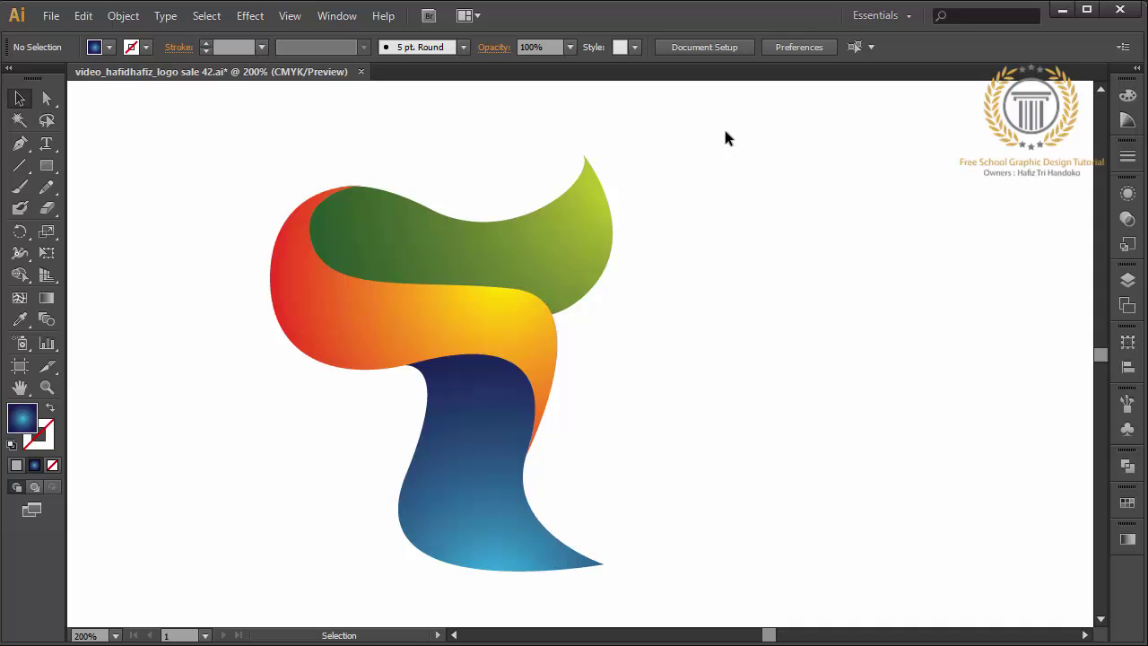
Step: Group the logo's three swoosh shapes into a single group
mouse_move(725, 132)
mouse_down()
mouse_move(239, 538)
mouse_move(721, 212)
mouse_up()
right_click(721, 212)
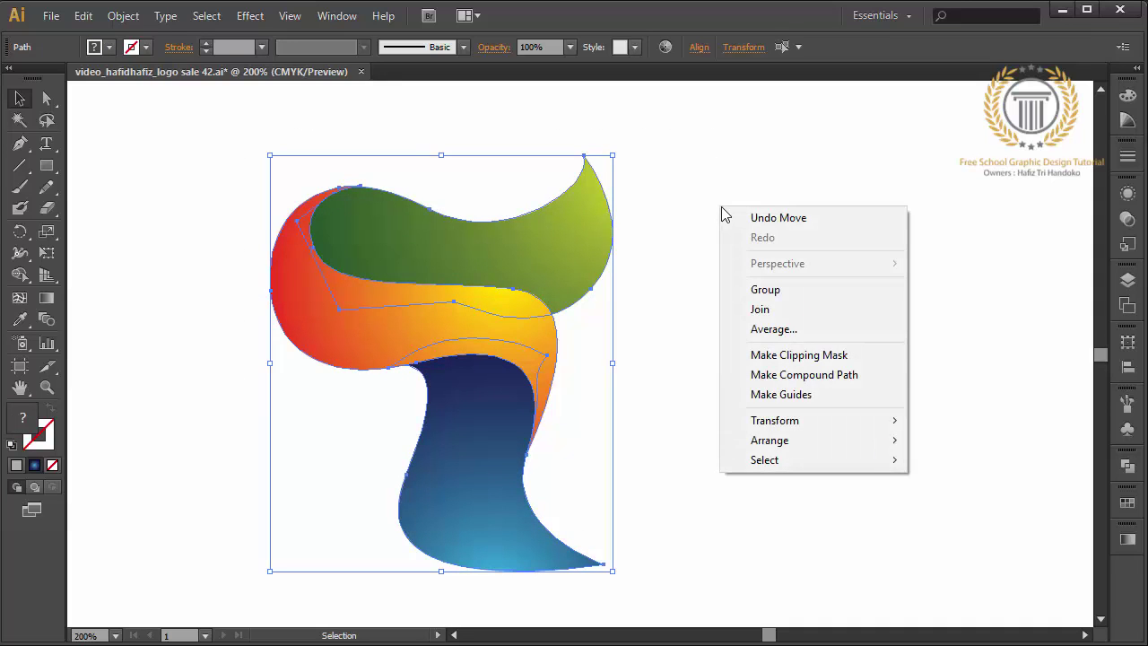
click(769, 292)
click(769, 294)
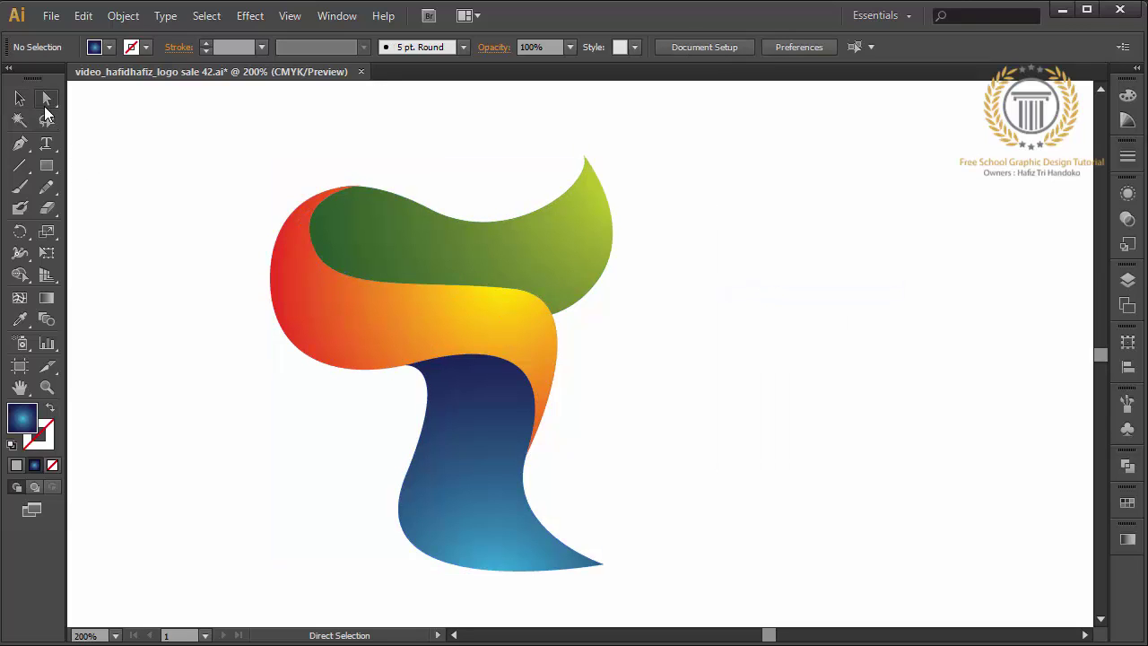
click(380, 323)
Step: Nudge the logo group slightly right and down, then zoom in on it
drag(186, 158, 582, 503)
click(238, 144)
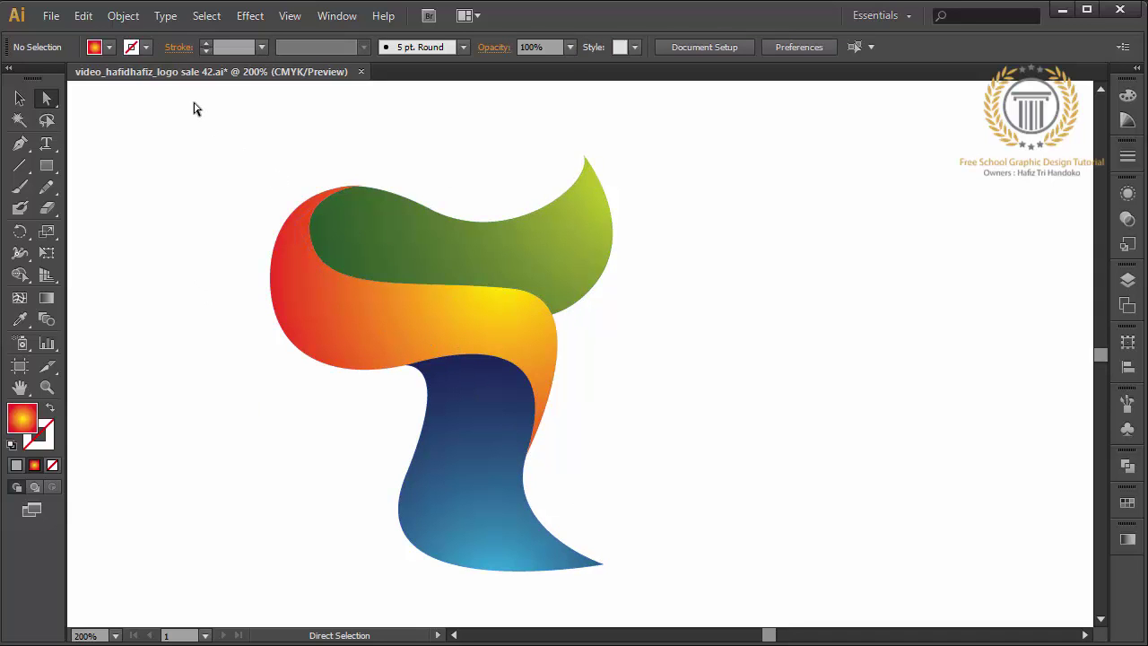
drag(192, 106, 754, 623)
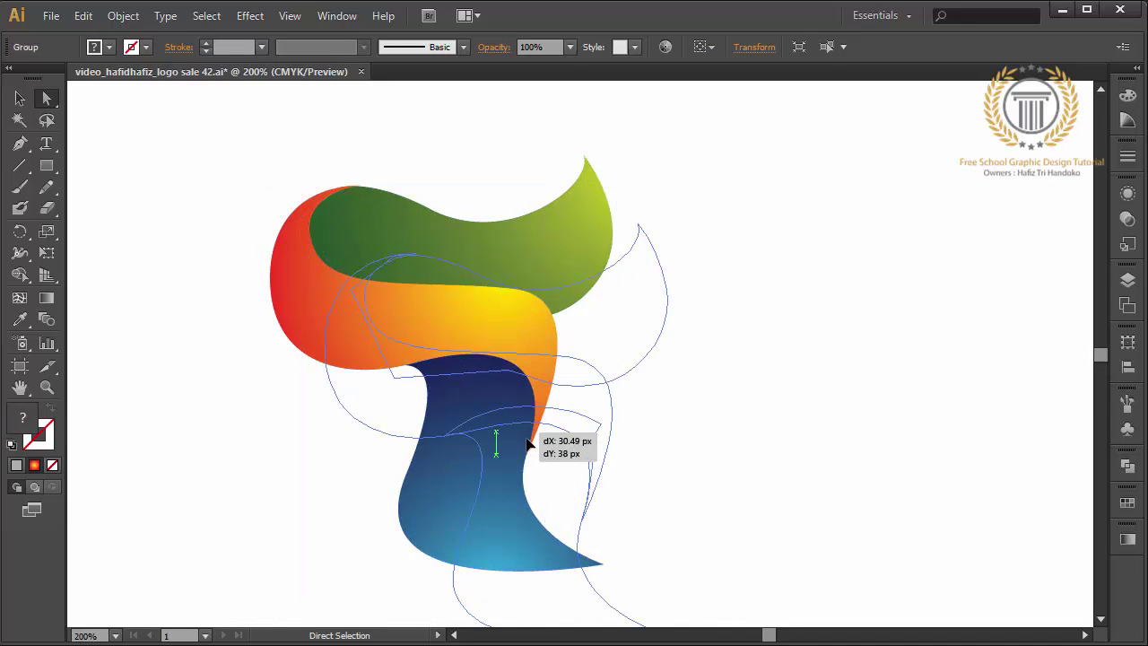
drag(468, 369, 533, 380)
key(ctrl+plus)
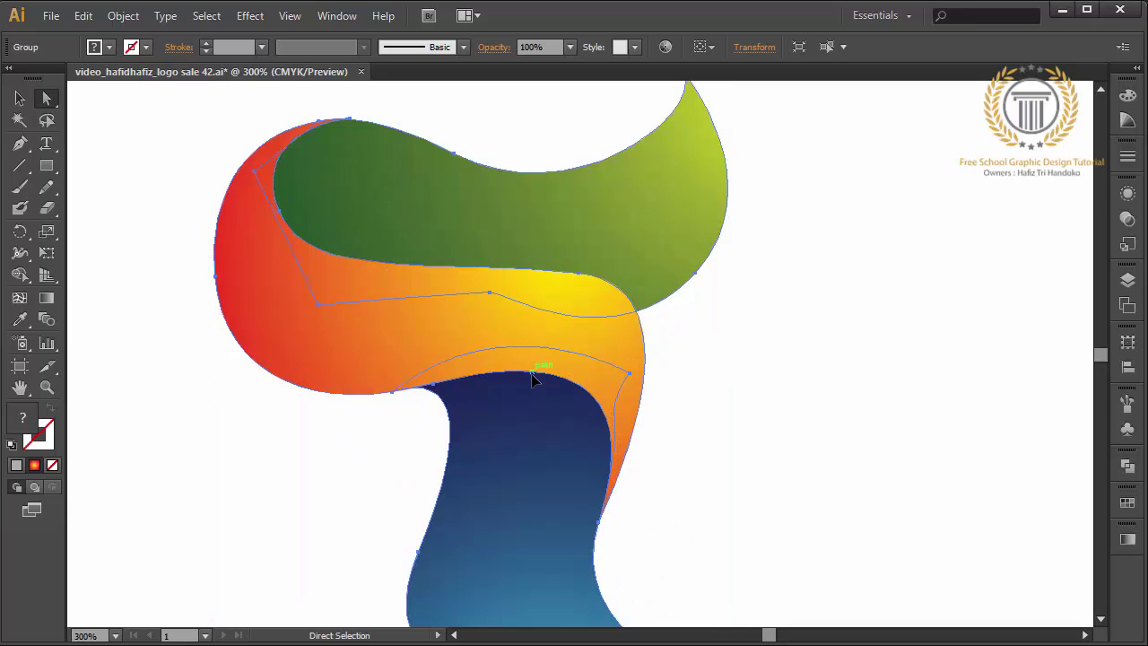
click(179, 230)
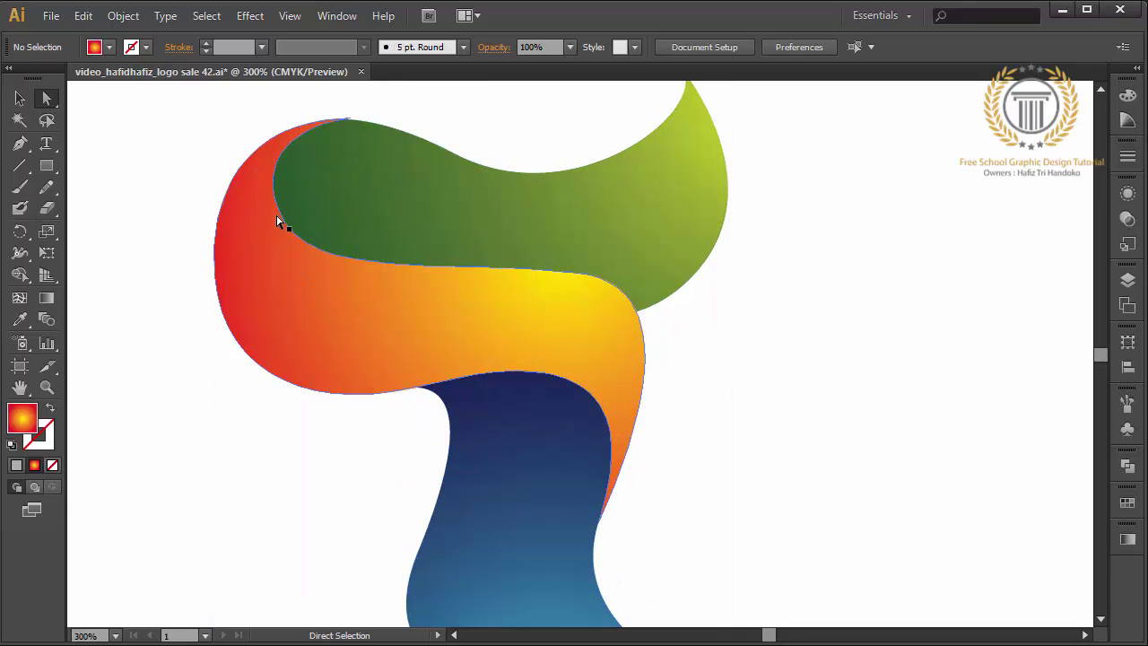
Step: Adjust the direction handles at the green swoosh's left anchor to smooth its curve
click(279, 212)
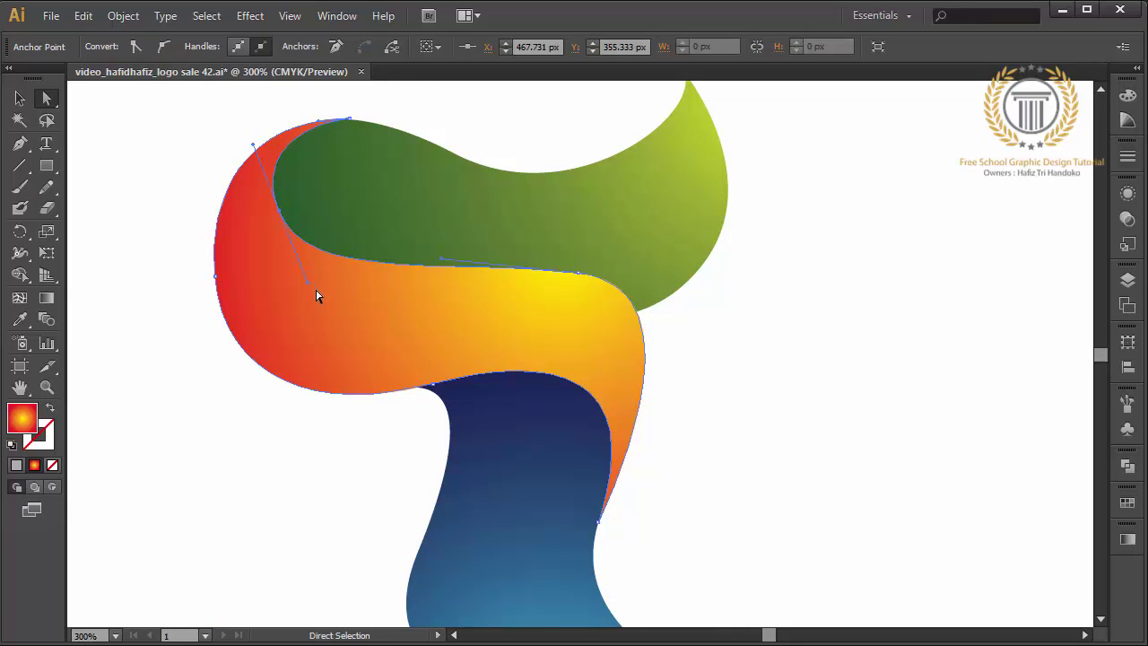
drag(309, 286, 293, 286)
click(284, 282)
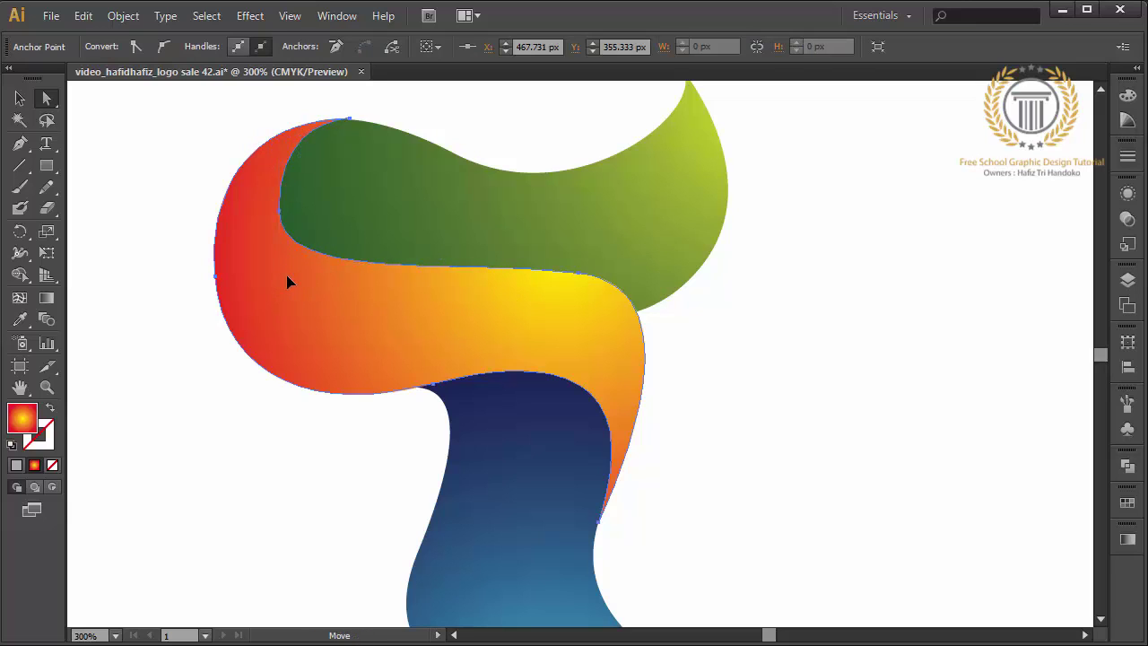
click(281, 211)
drag(279, 146, 258, 149)
click(190, 136)
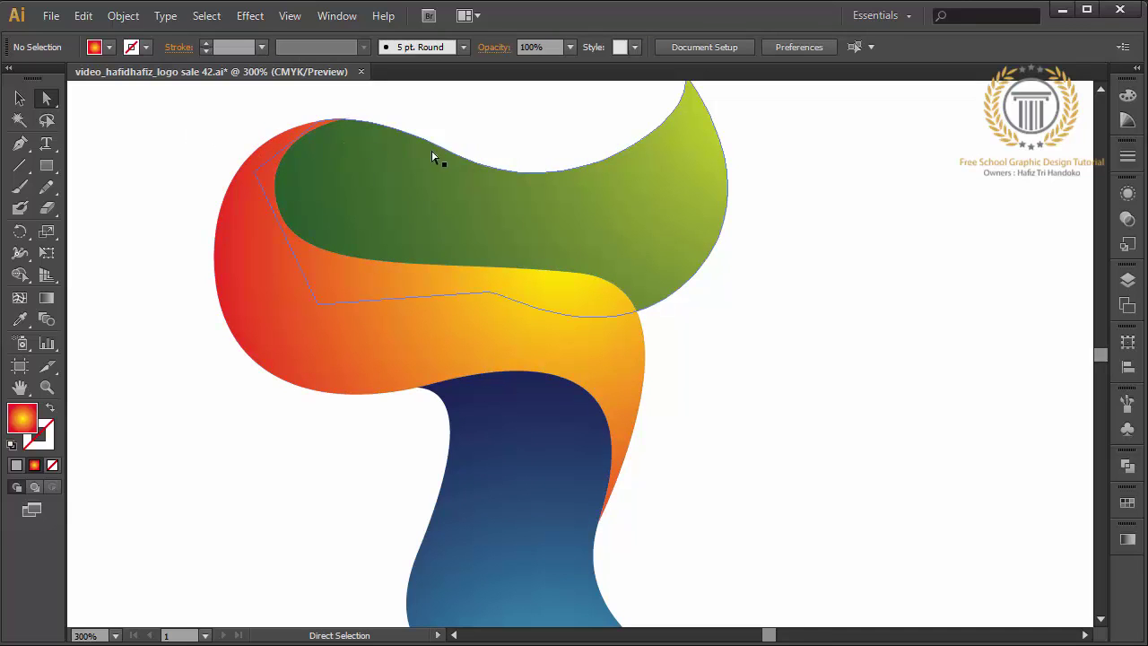
Step: Scale the logo group up by its top handle and reposition it near the artboard centre
click(19, 97)
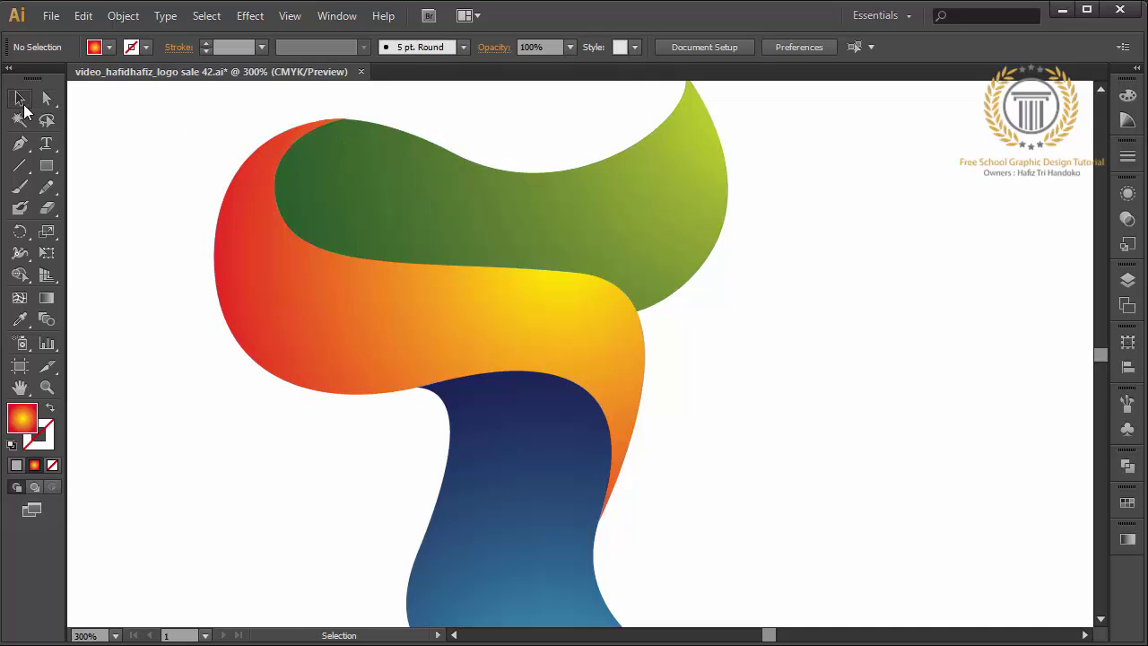
drag(139, 118, 448, 419)
key(ctrl+0)
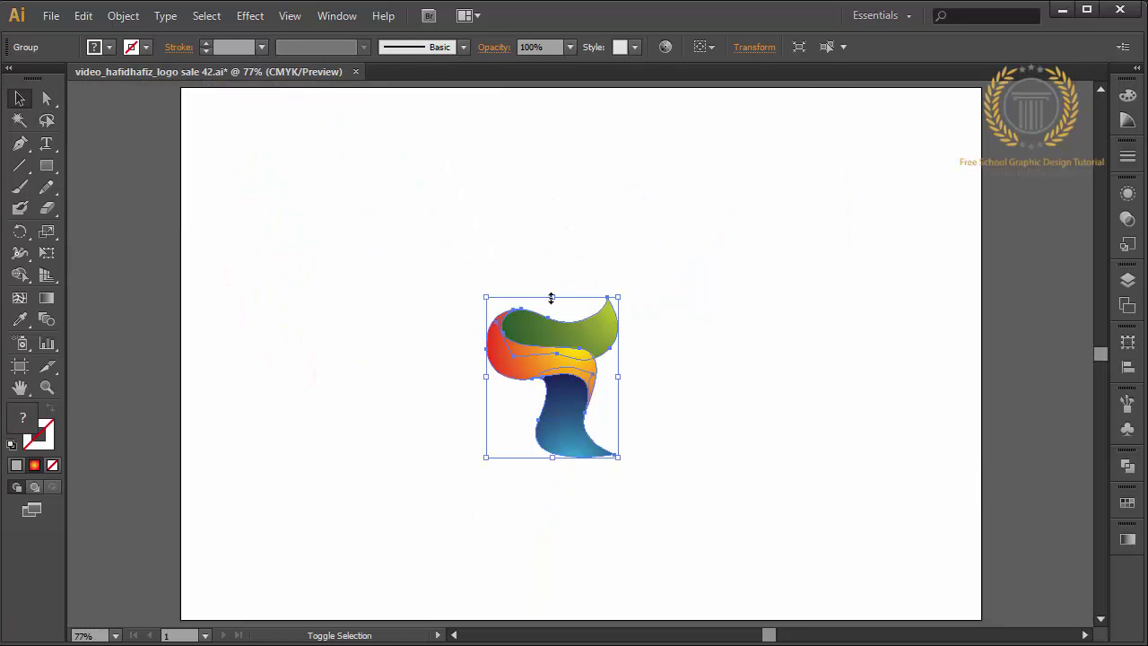
drag(551, 298, 552, 162)
mouse_move(585, 426)
mouse_down()
mouse_move(549, 482)
mouse_move(554, 556)
mouse_up()
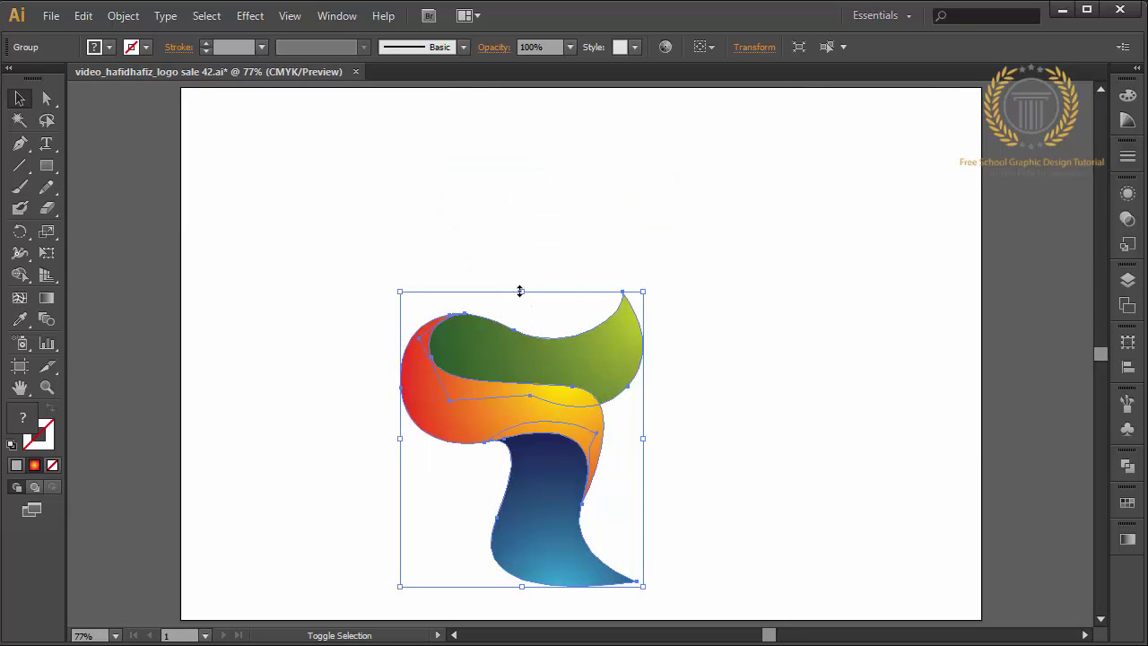
drag(521, 290, 521, 195)
drag(531, 334, 538, 302)
Step: Save the logo as a new file named sale 43.ai with default Illustrator Options
click(51, 15)
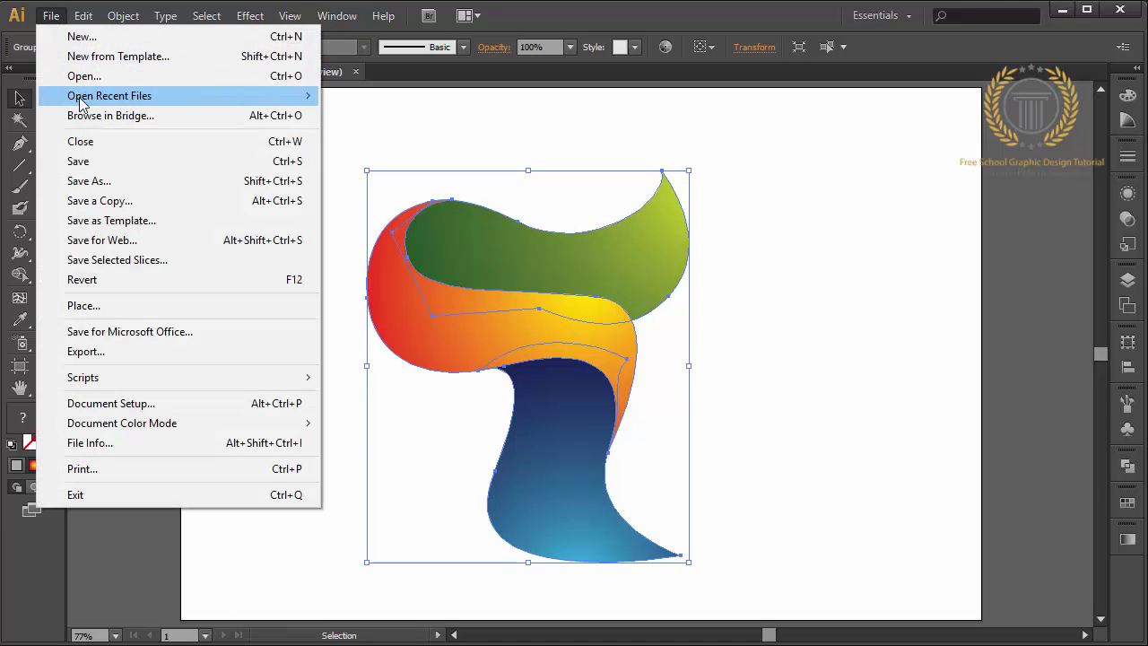
click(139, 182)
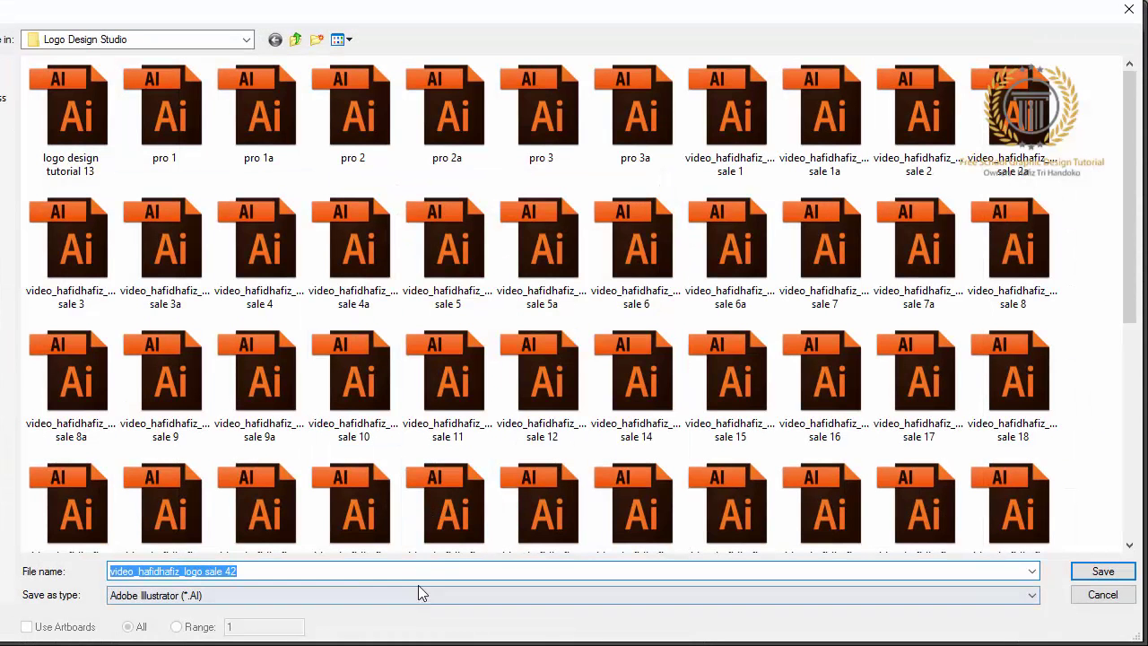
click(417, 573)
key(Return)
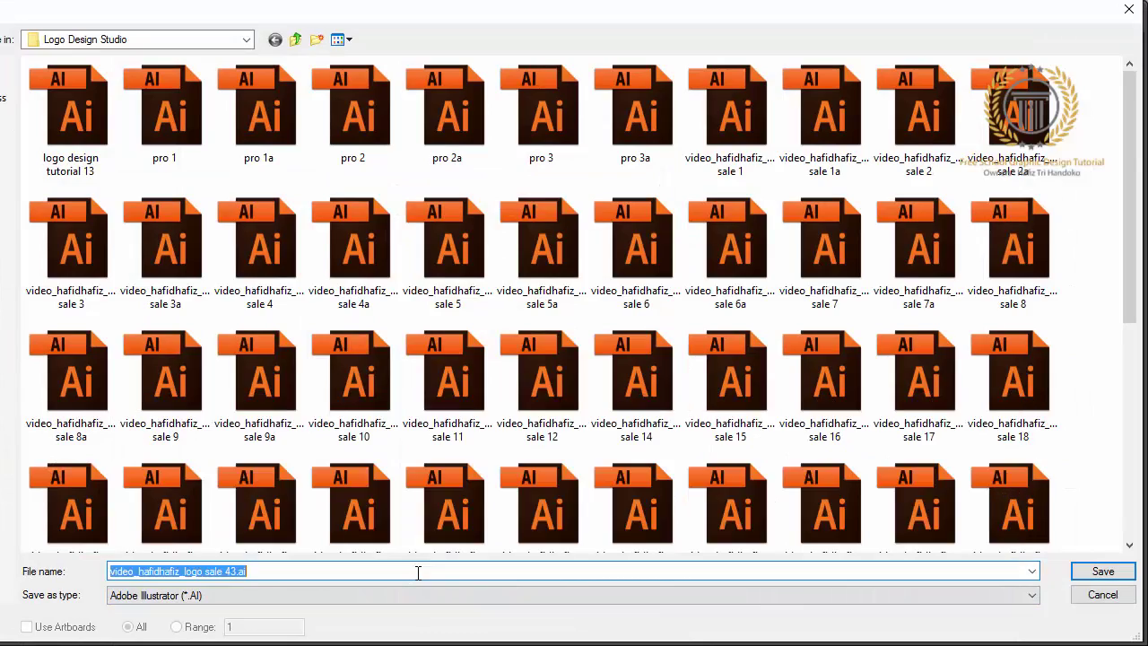
key(Return)
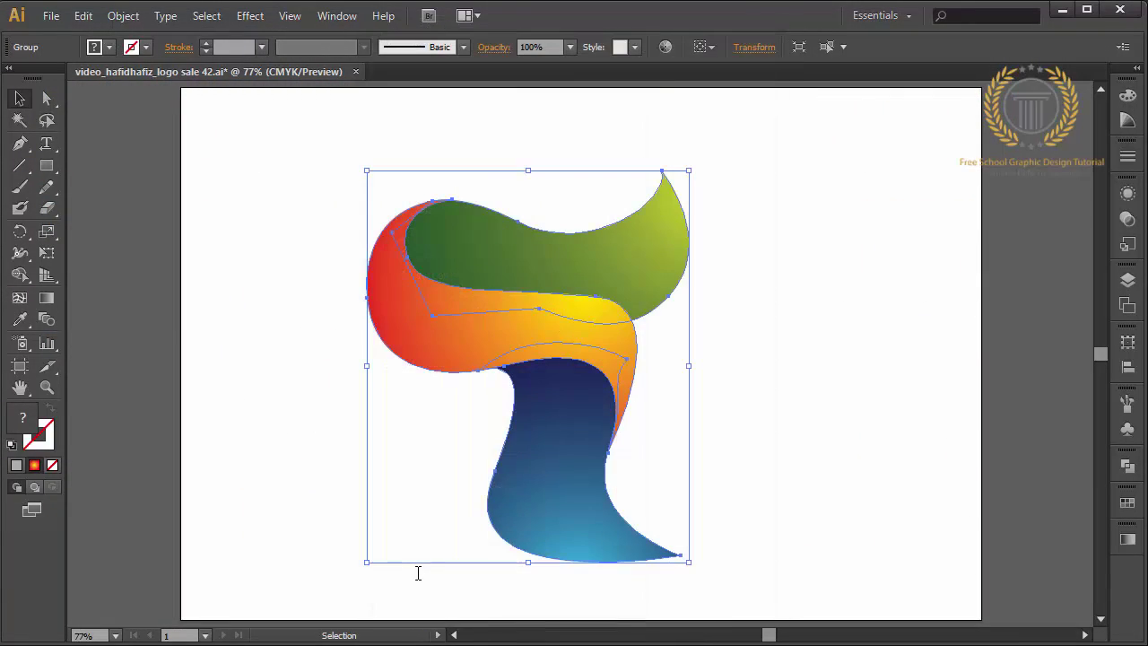
click(51, 15)
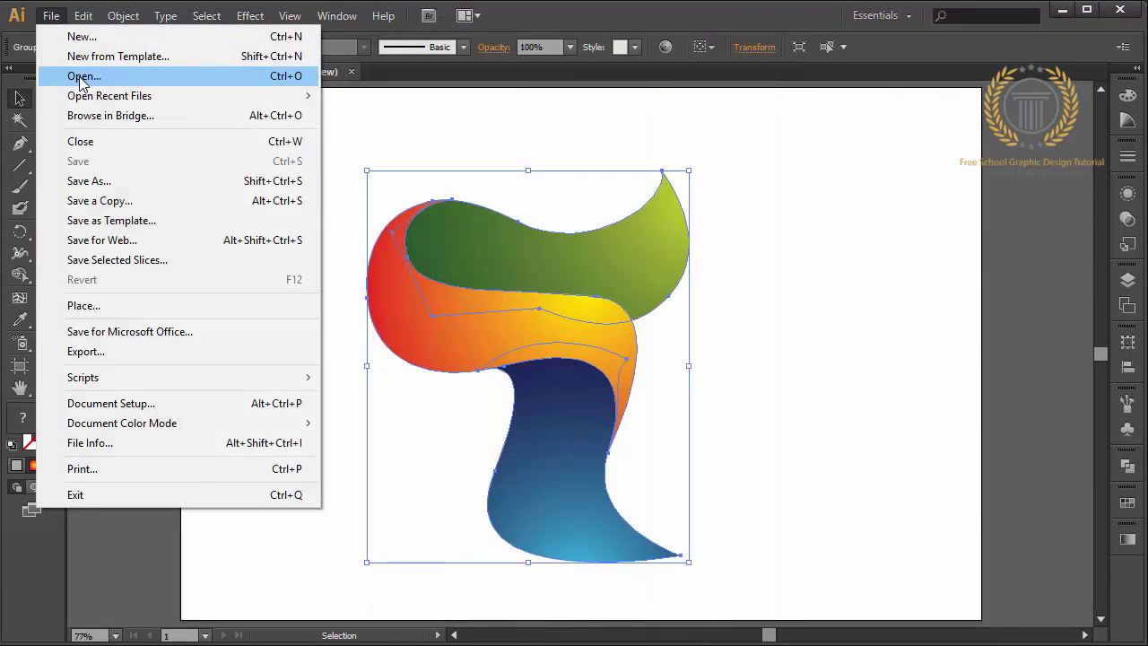
Step: Open sale 38a.ai and delete its circular blue-and-orange S logo, keeping the grey background
click(72, 77)
drag(1130, 106, 1122, 422)
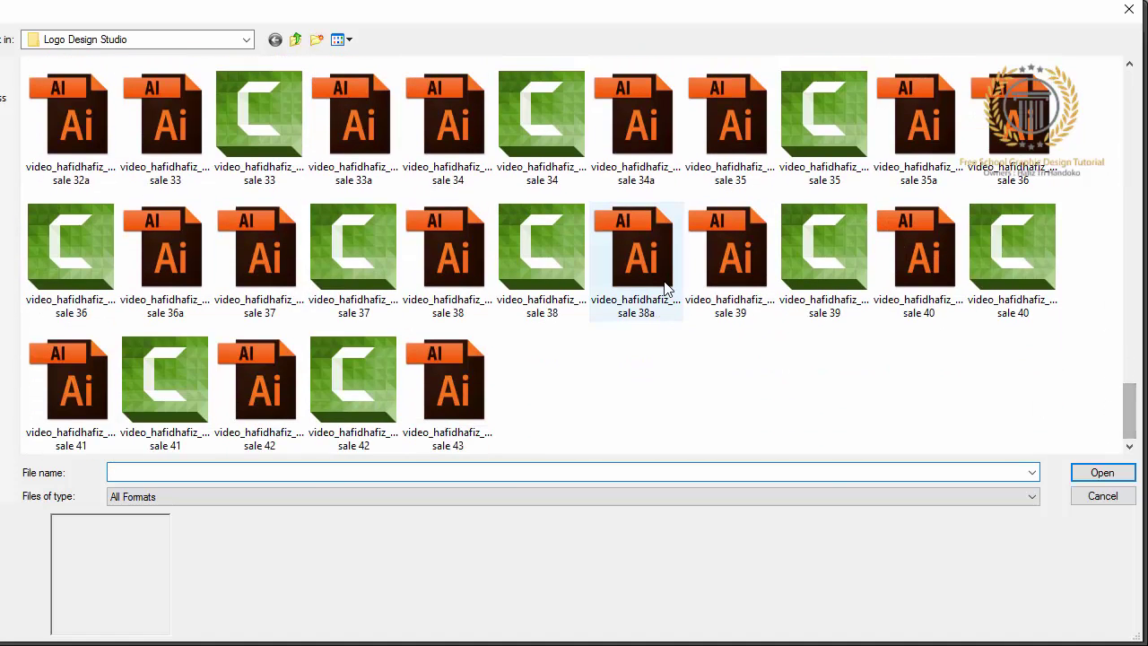
click(665, 287)
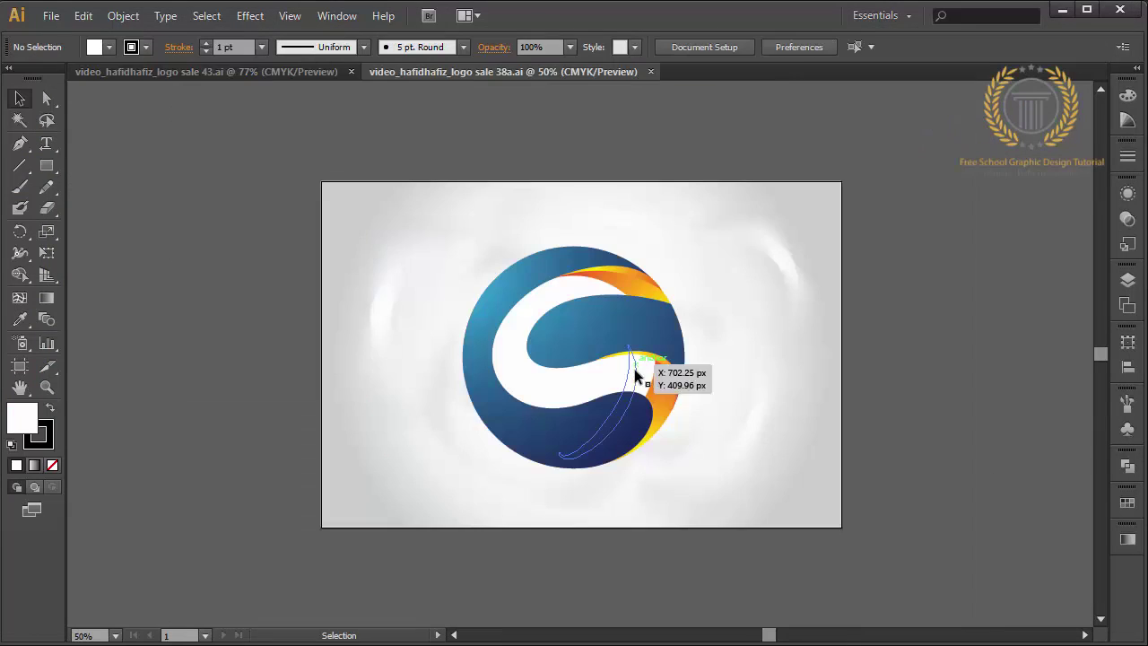
click(628, 384)
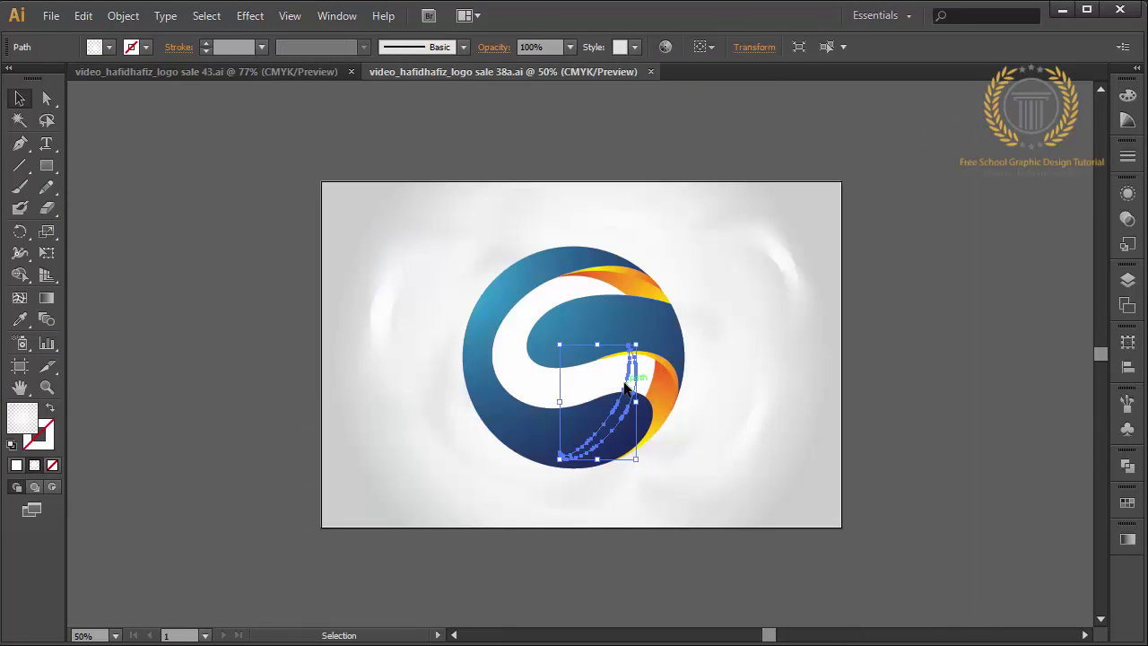
shift+click(501, 299)
key(Delete)
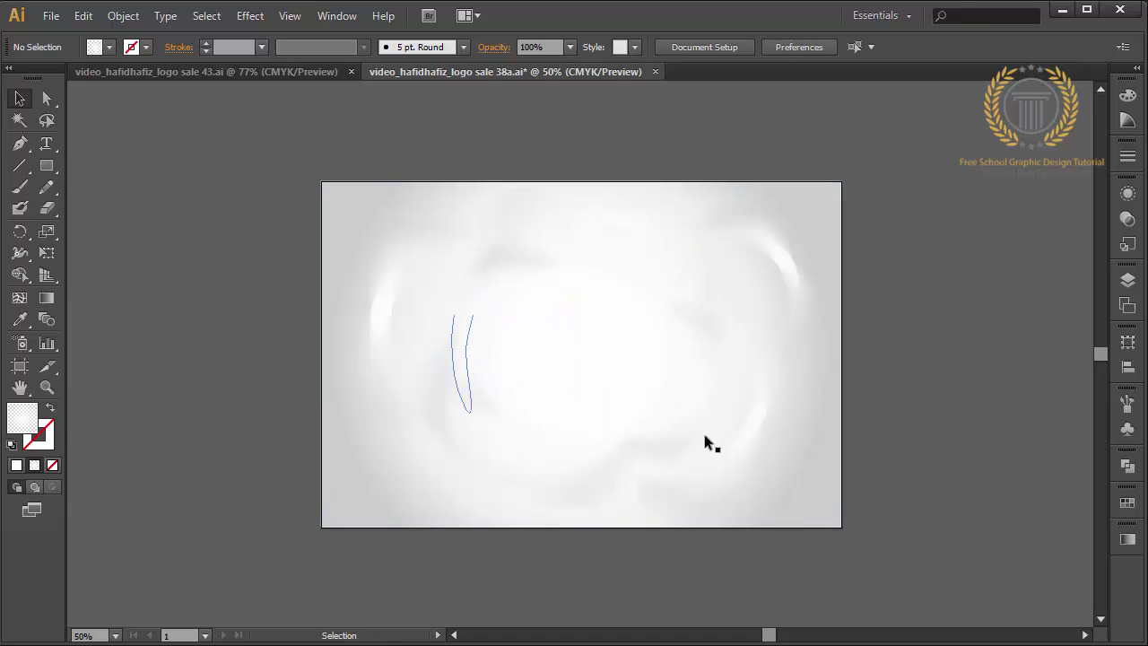
Step: Drag the T logo group from the floated sale 43 window into sale 38a
drag(268, 83, 117, 216)
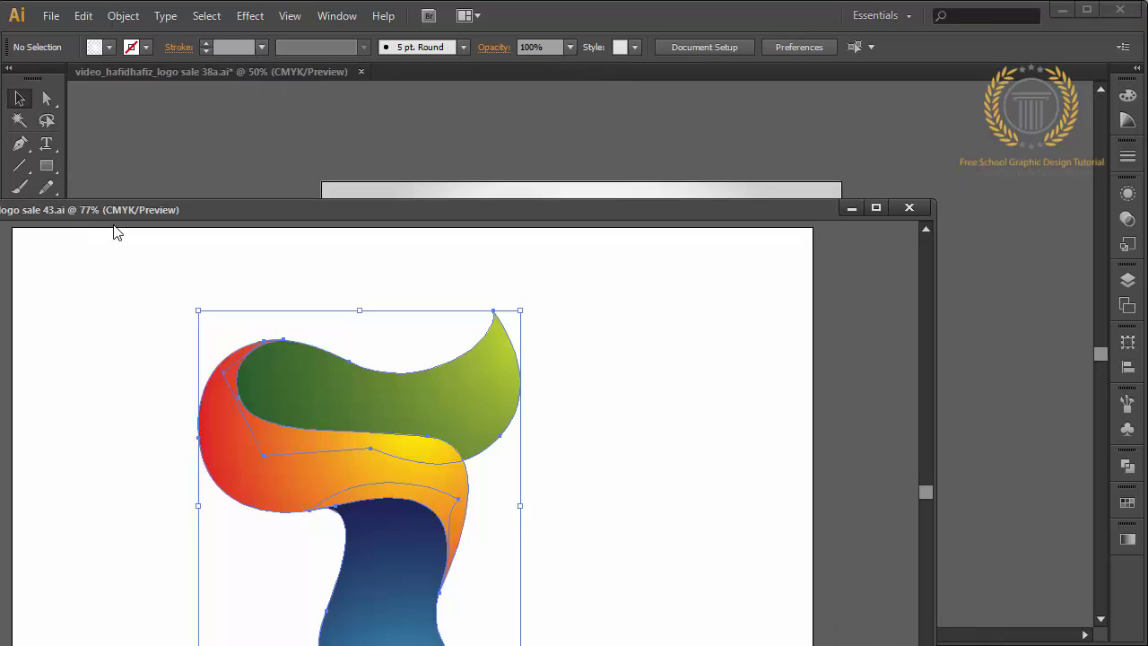
drag(372, 410, 501, 154)
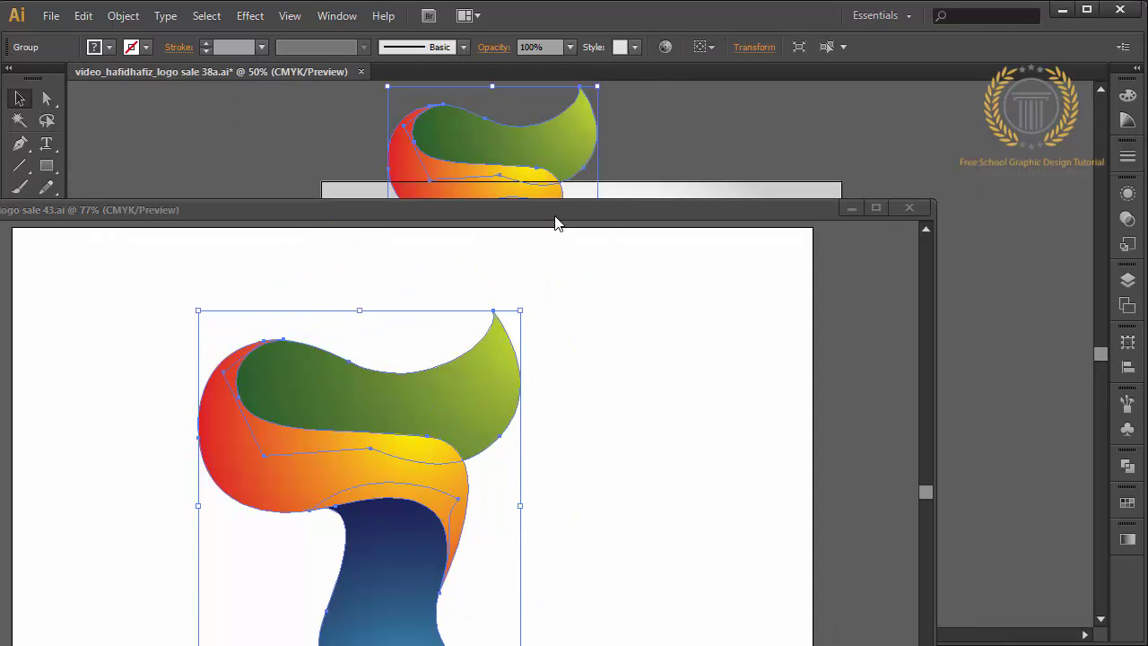
drag(556, 209, 582, 75)
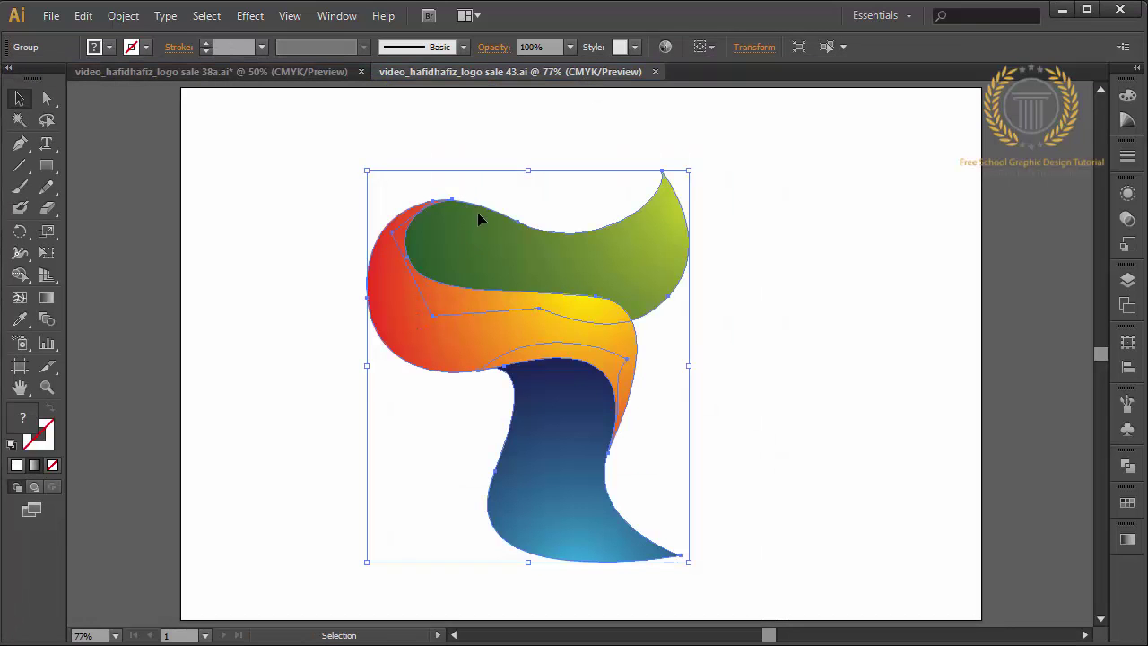
click(314, 73)
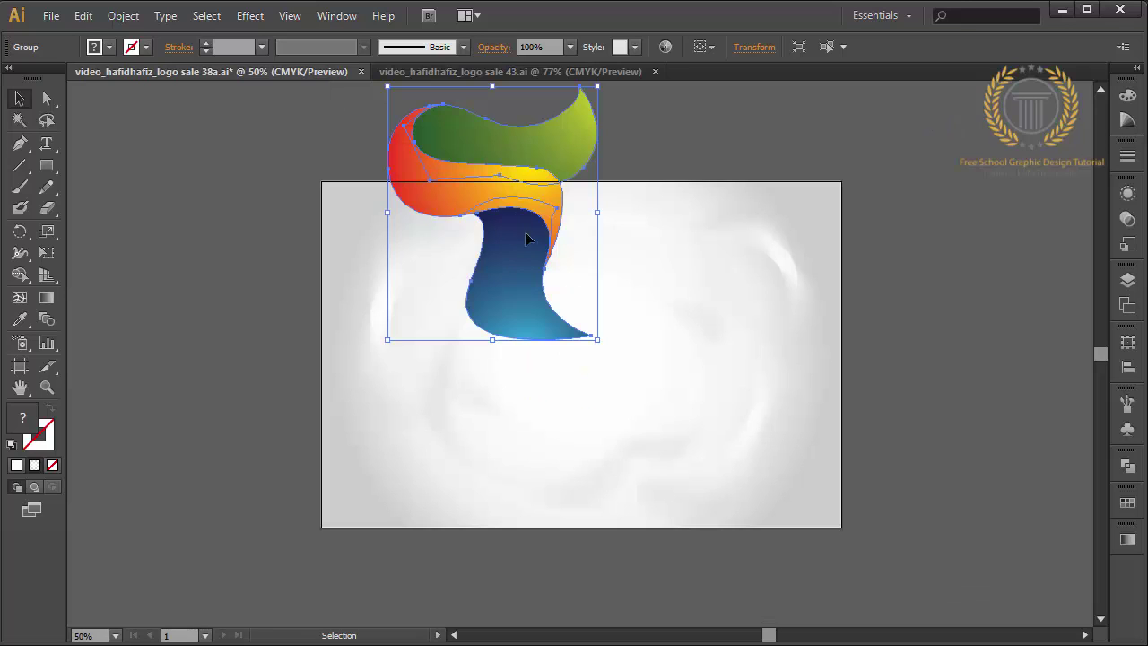
Step: Shrink the T logo and centre it on the grey artboard, then deselect
mouse_move(527, 238)
mouse_down()
mouse_move(574, 374)
mouse_move(578, 360)
mouse_up()
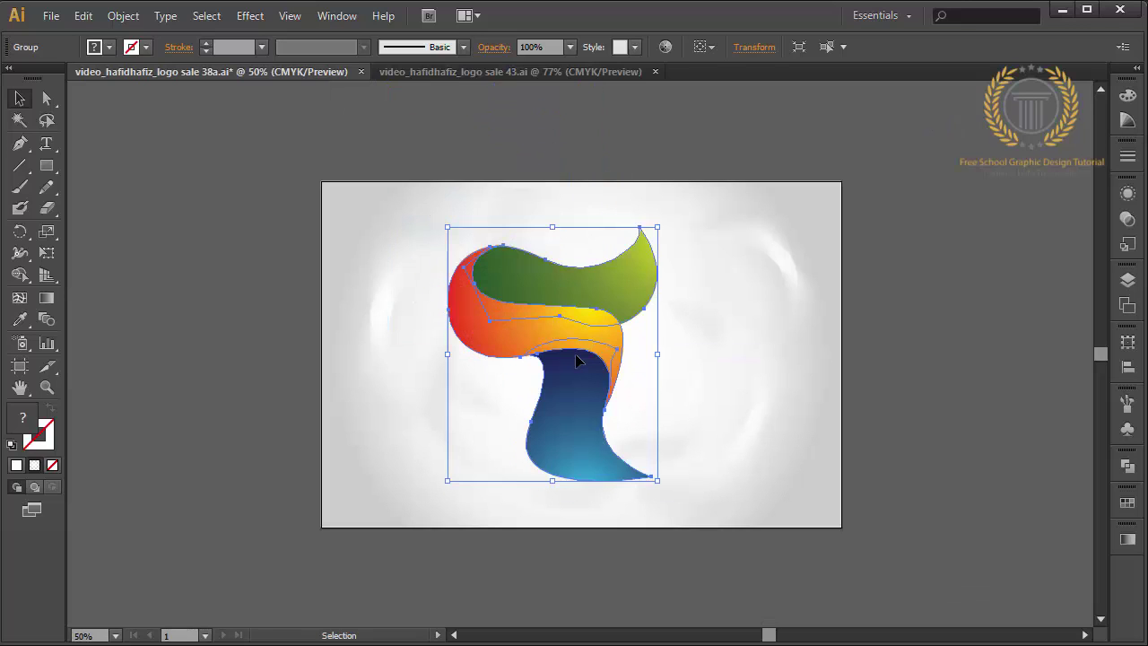
drag(551, 490, 554, 458)
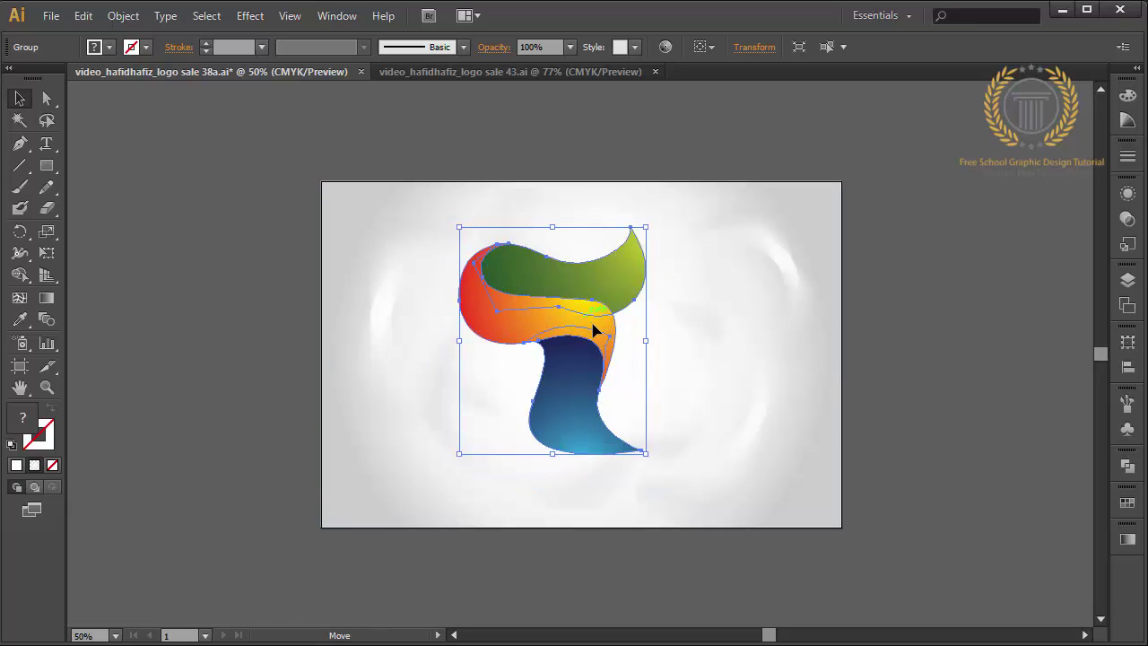
drag(597, 323, 595, 329)
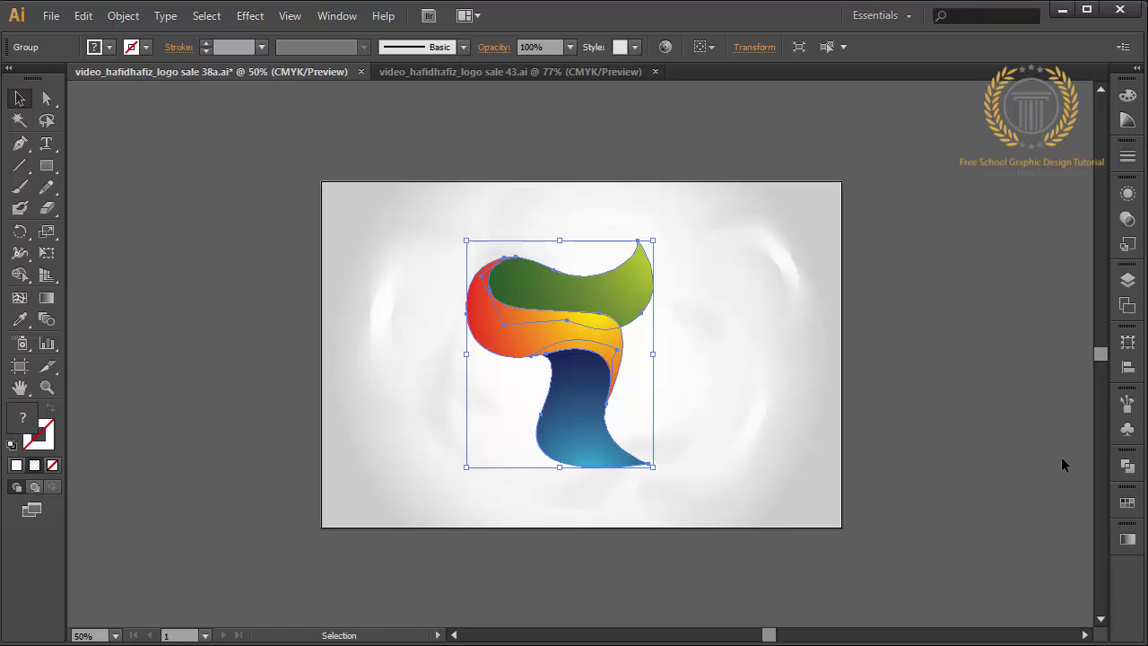
key(a)
key(ctrl+minus)
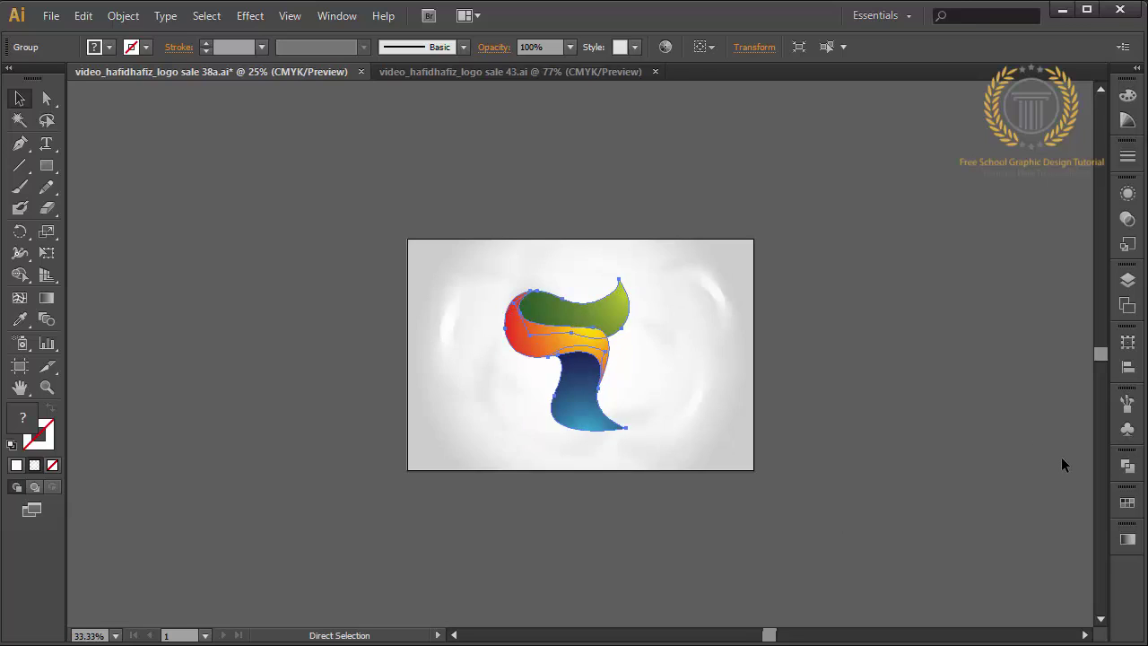
key(ctrl+minus)
key(v)
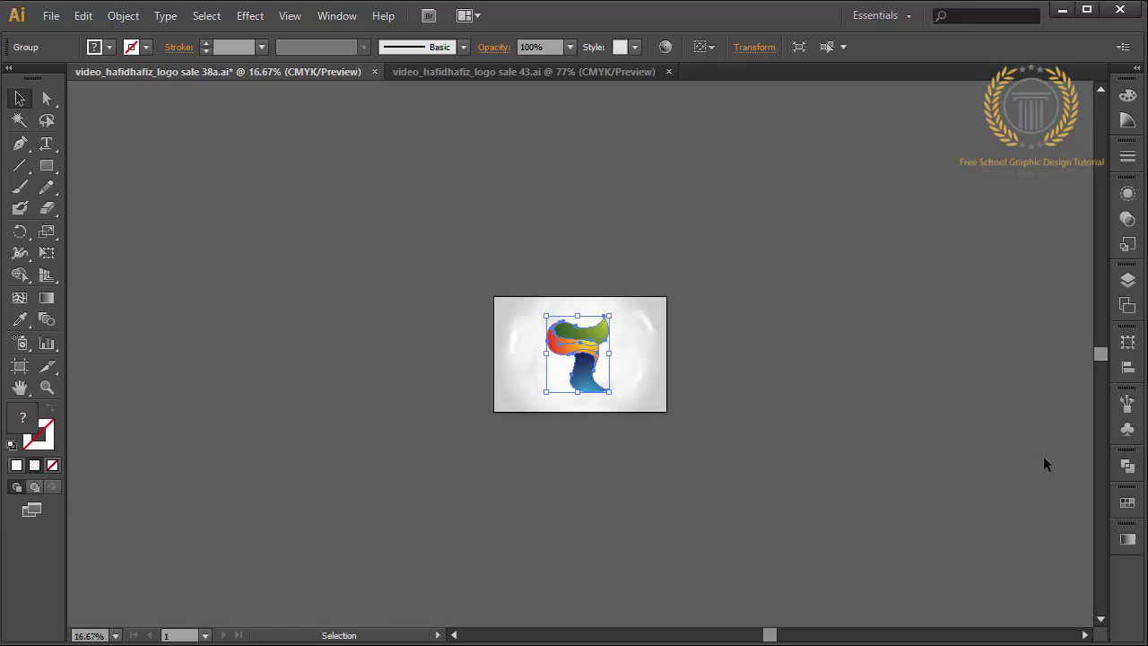
click(892, 439)
Step: Save a copy named 'sale 43a' from the existing 'sale 43' name, accepting default Illustrator Options
key(ctrl+0)
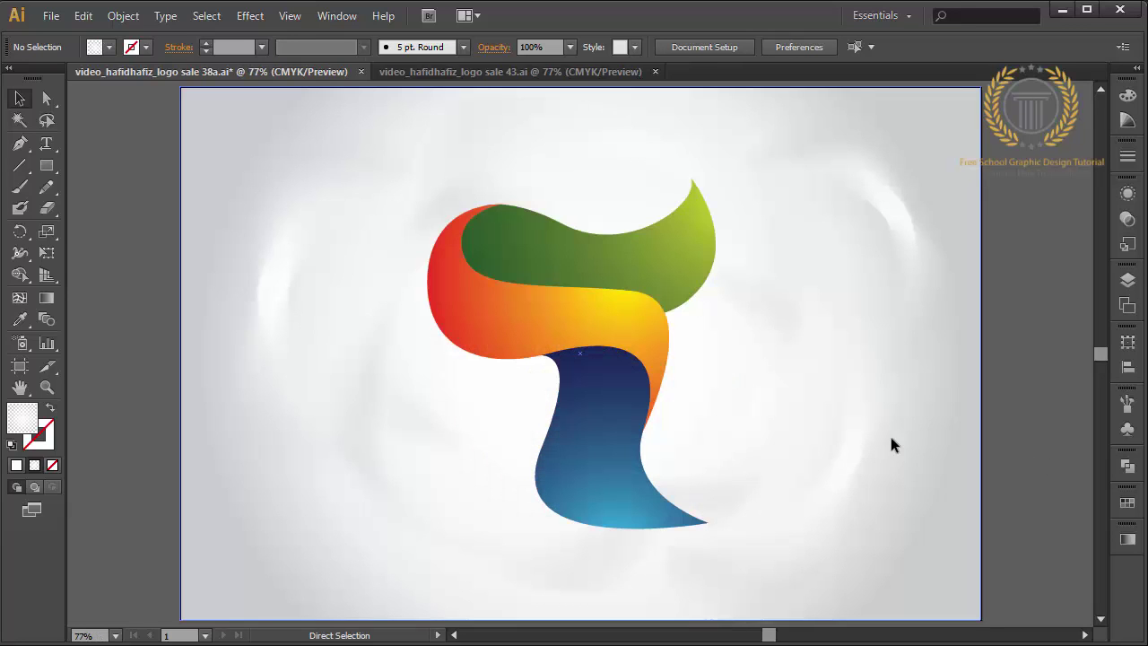
click(51, 15)
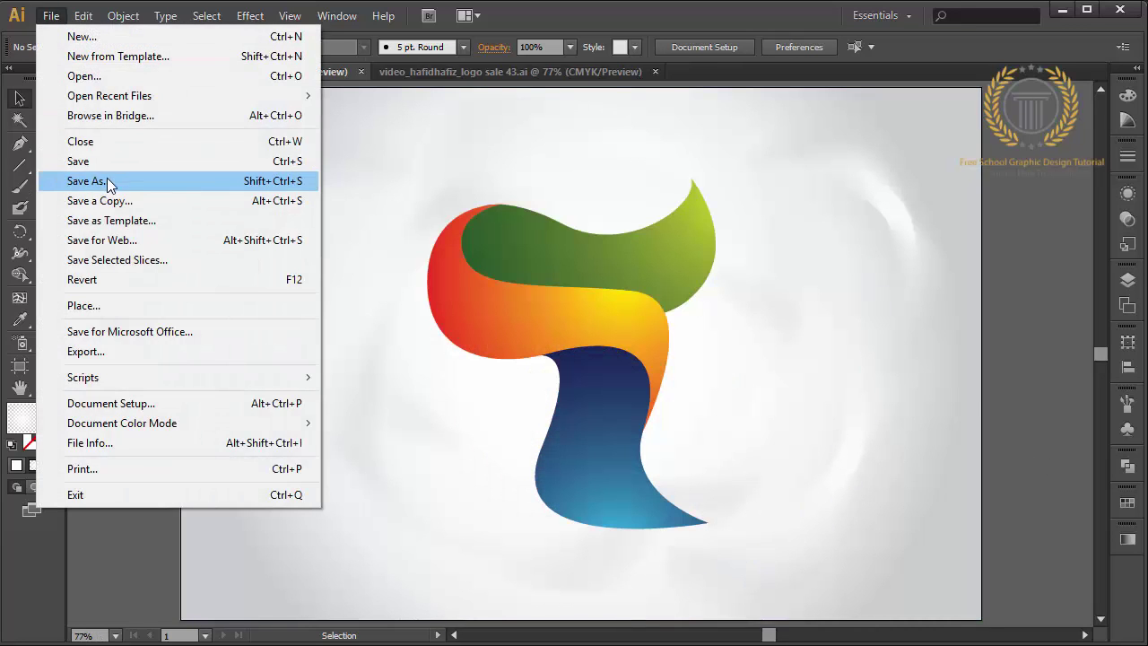
click(108, 182)
drag(1131, 240, 1130, 455)
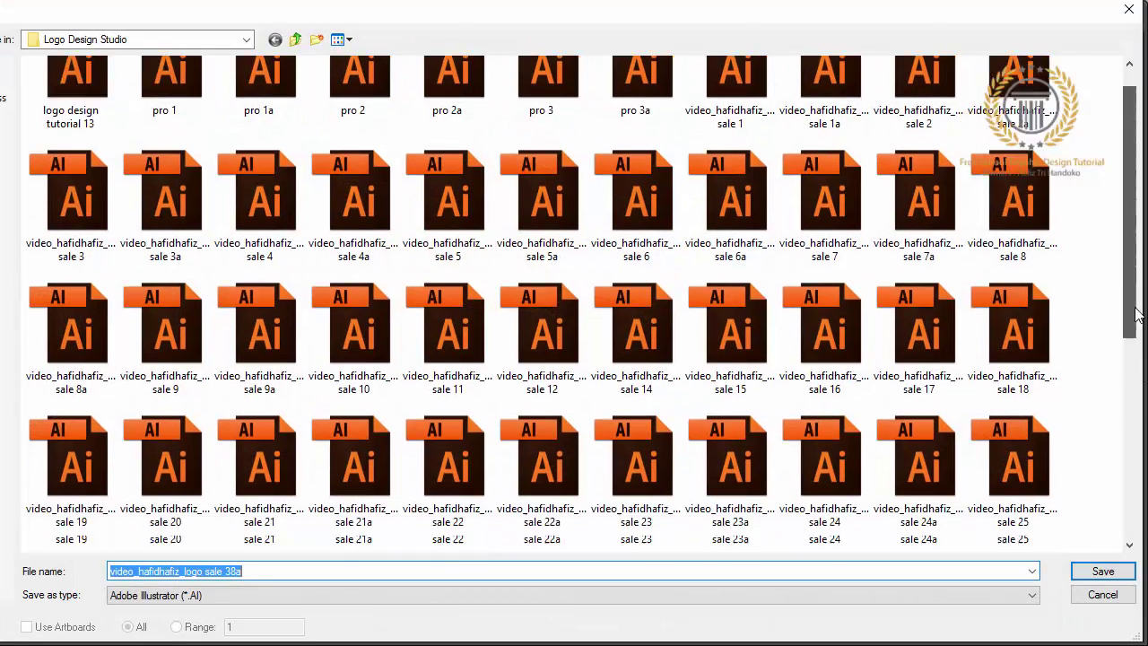
click(860, 540)
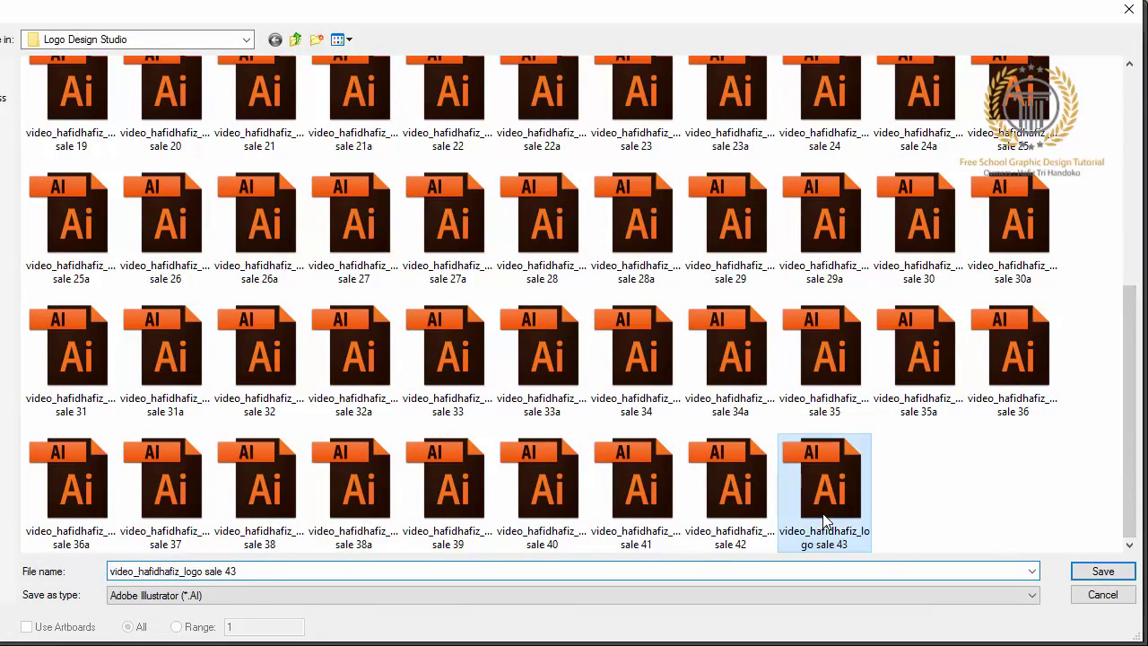
double_click(748, 571)
key(Down)
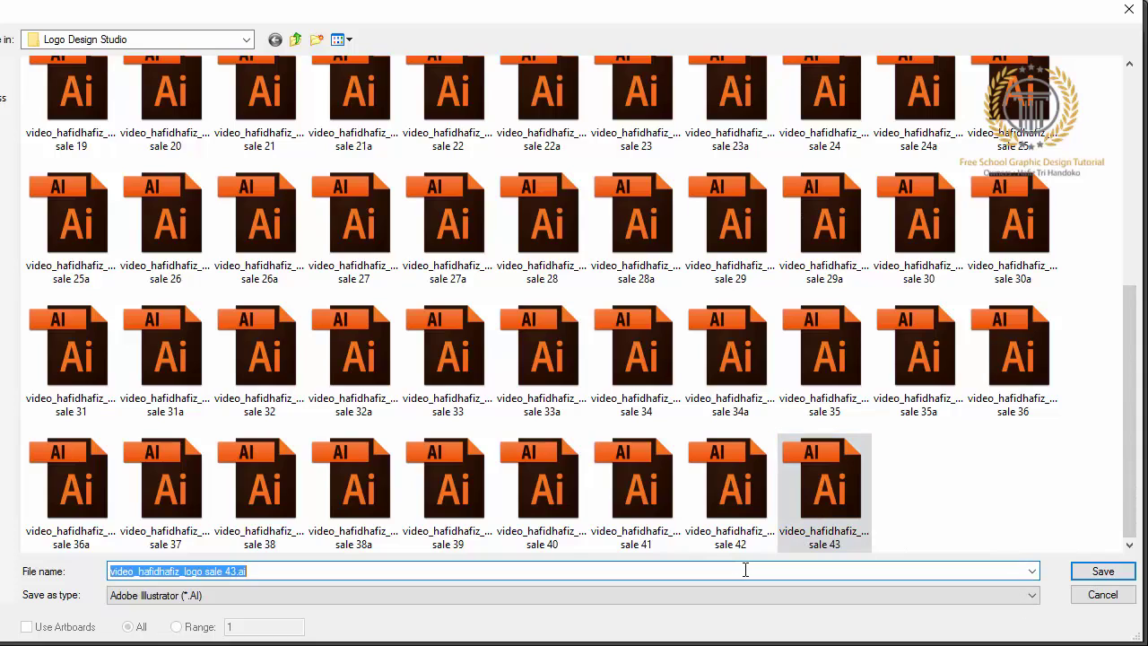
click(727, 571)
key(BackSpace)
key(BackSpace)
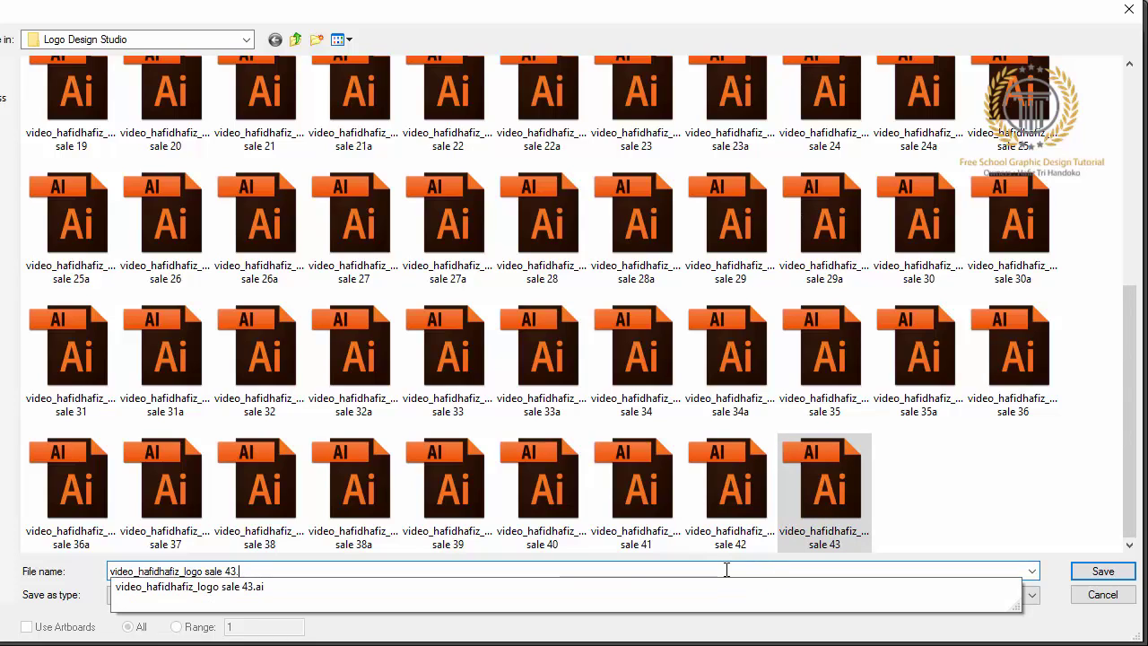
text(a)
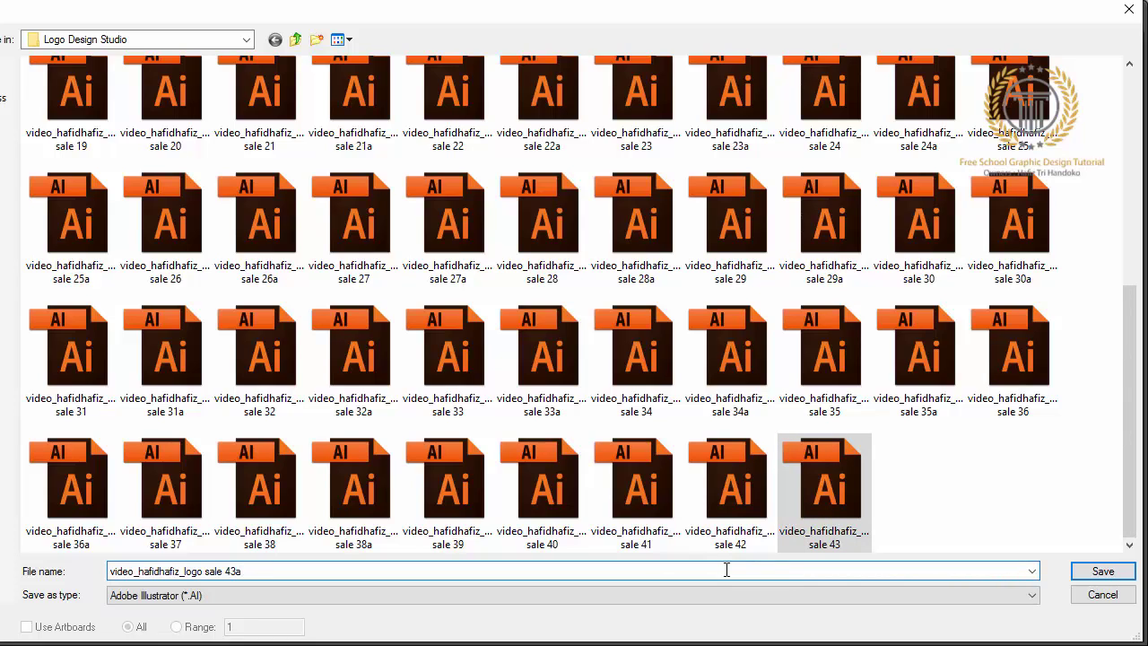
key(Return)
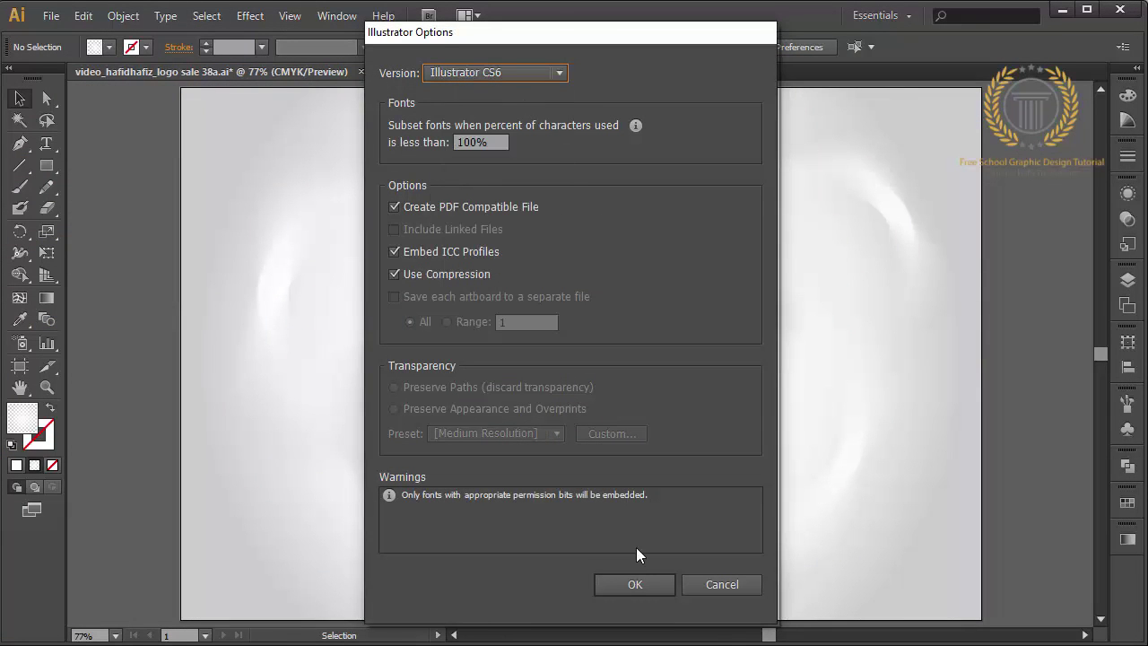
click(633, 584)
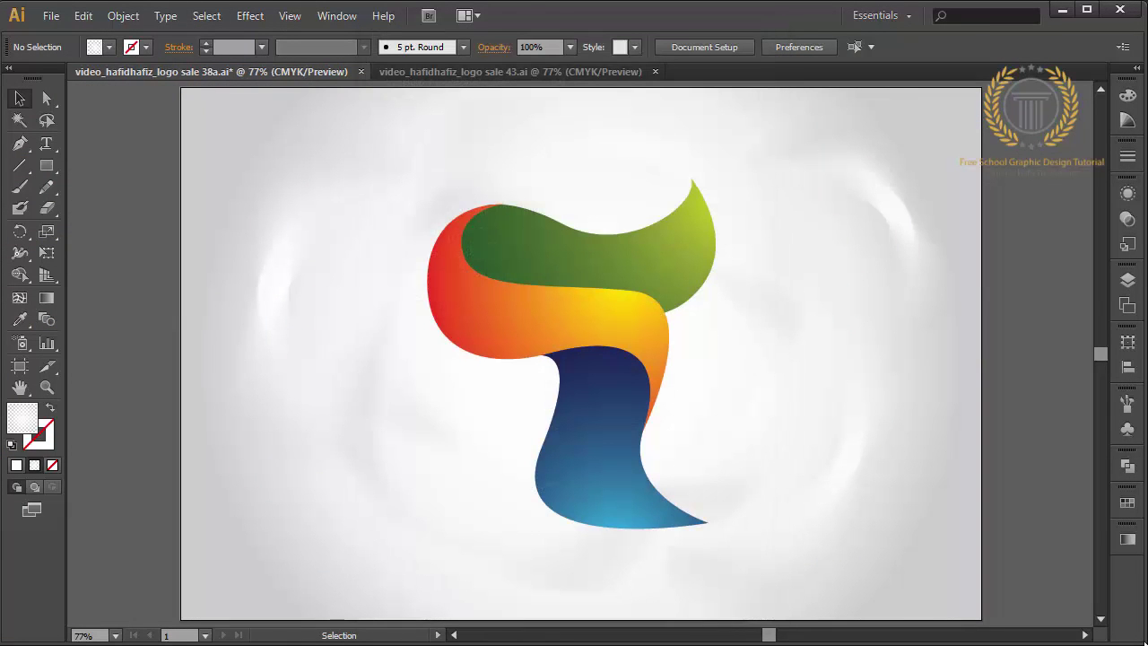